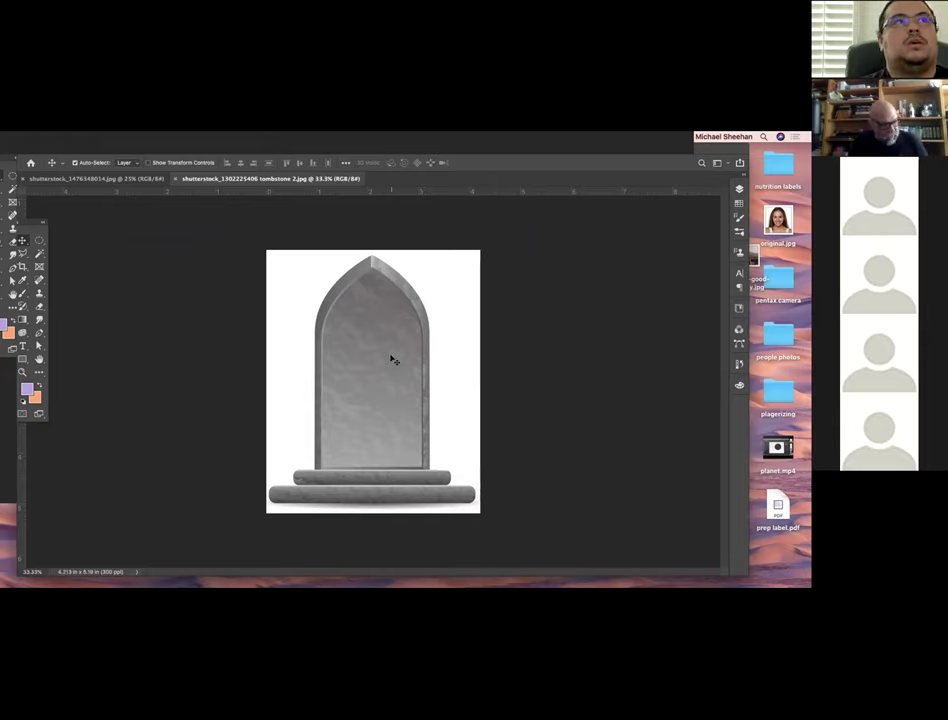
# - Select the whole tombstone image and reset the foreground and background colors to default black and white
pyautogui.press('super+a')
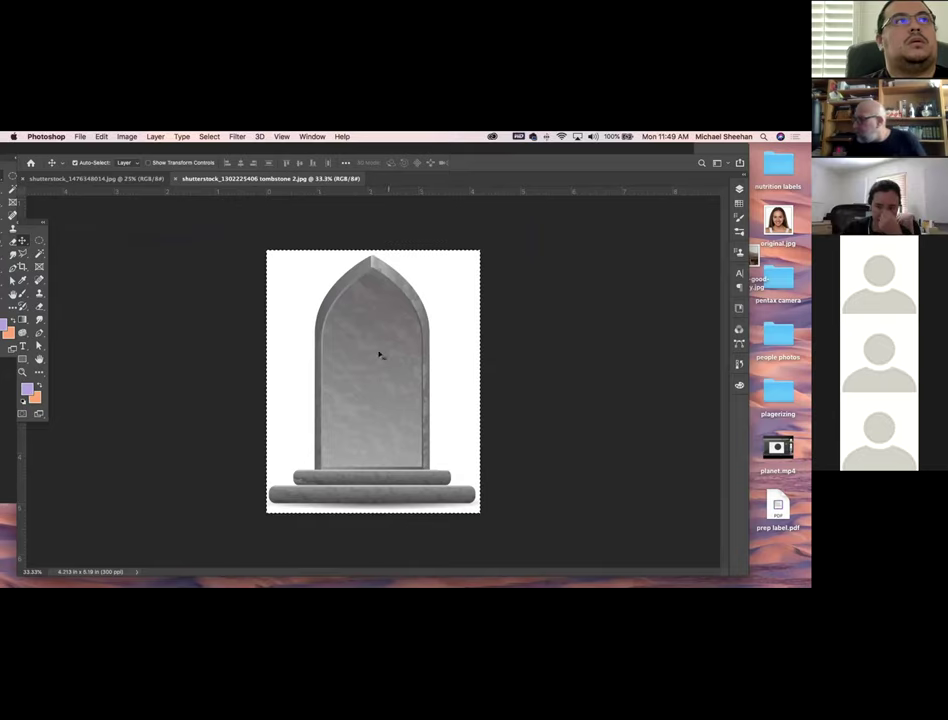
pyautogui.click(104, 137)
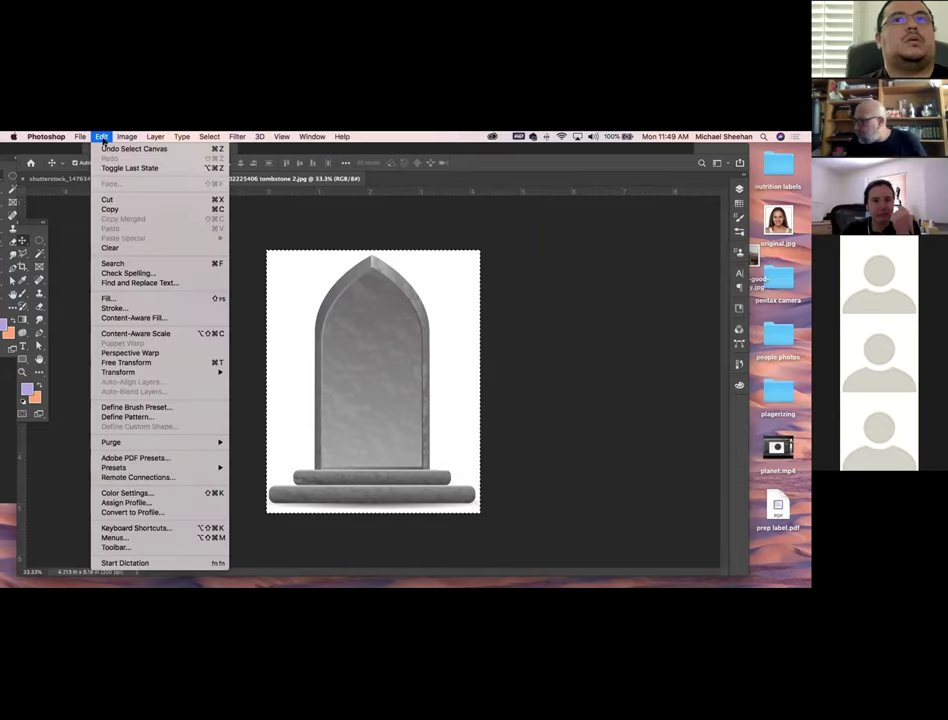
pyautogui.click(12, 405)
pyautogui.click(21, 401)
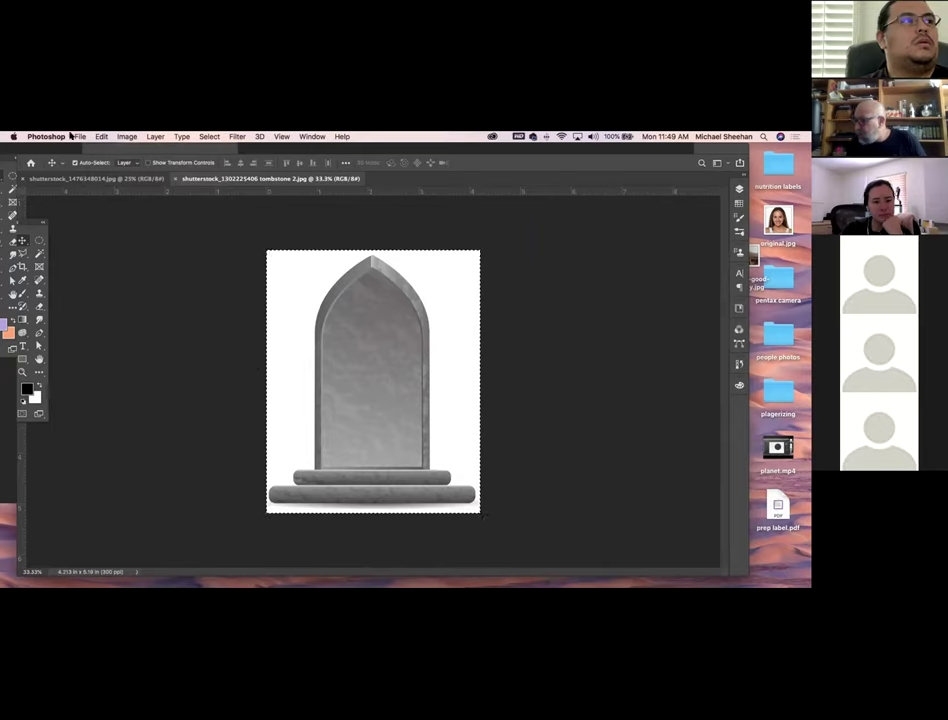
# - Define a brush preset named "tombstone 1" from the selected tombstone image
pyautogui.click(101, 137)
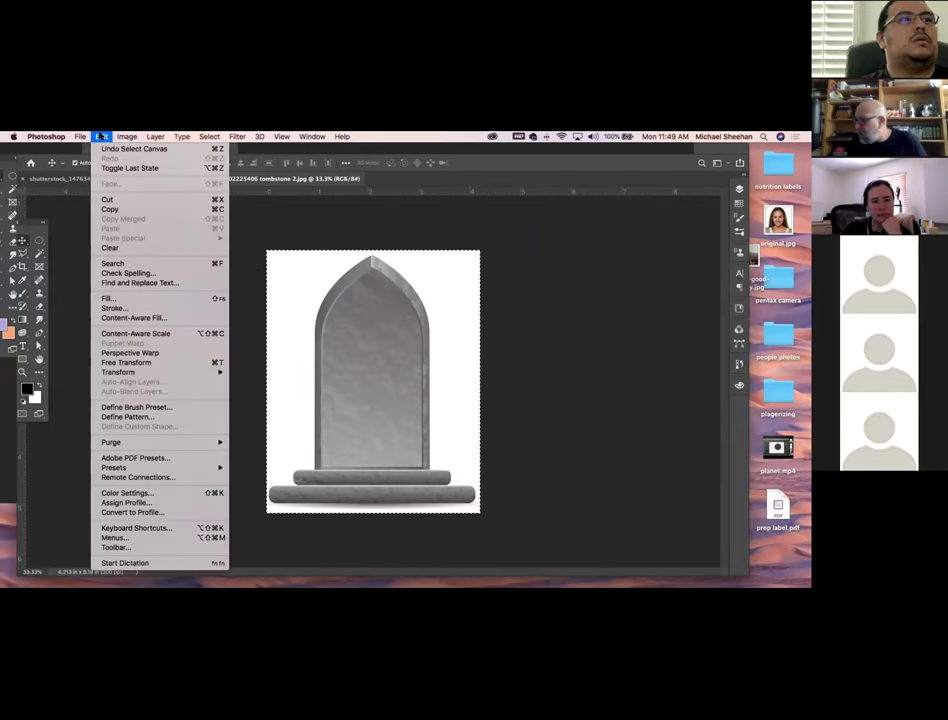
pyautogui.click(133, 408)
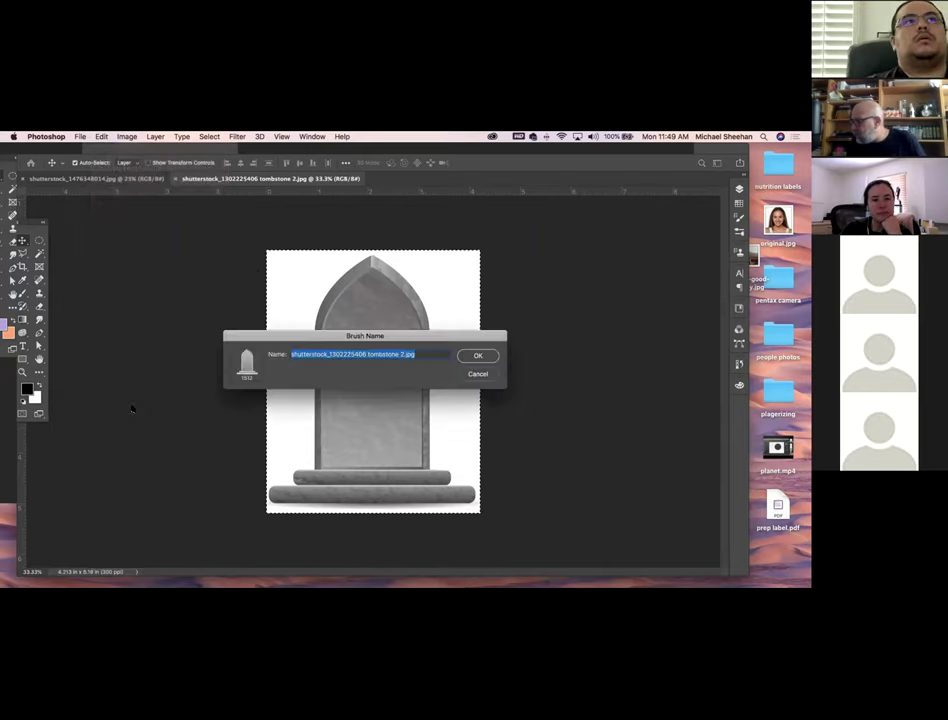
pyautogui.write('t')
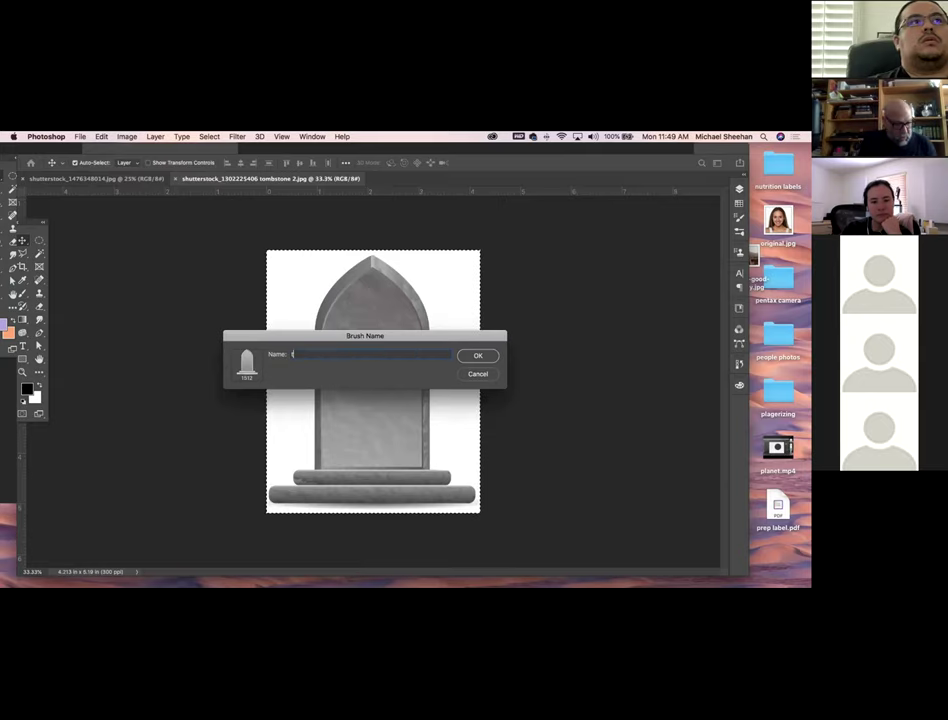
pyautogui.write('ombstone 1')
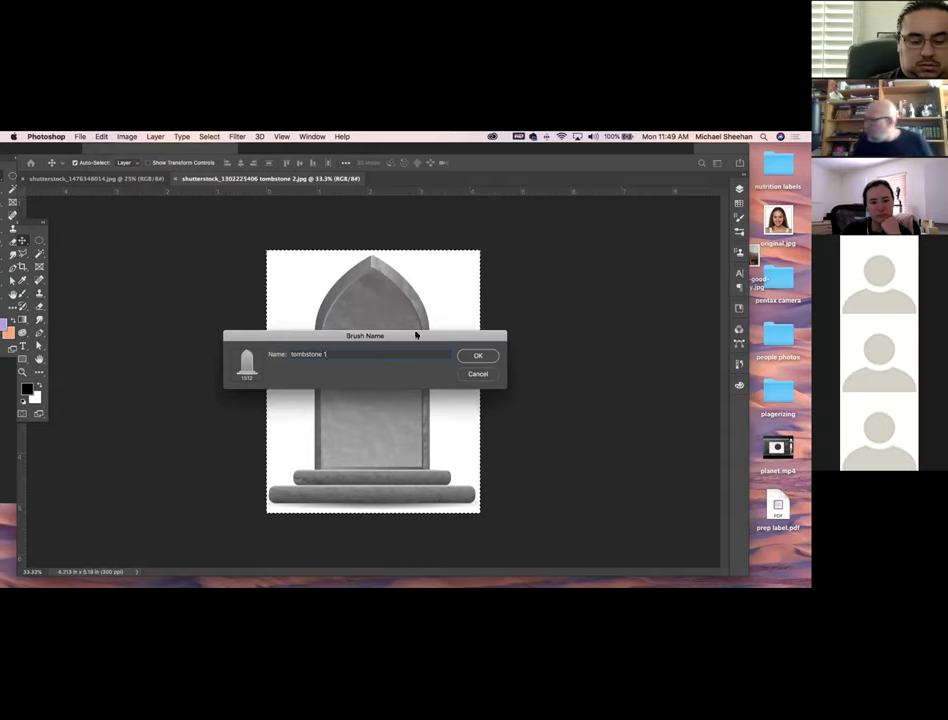
pyautogui.click(478, 356)
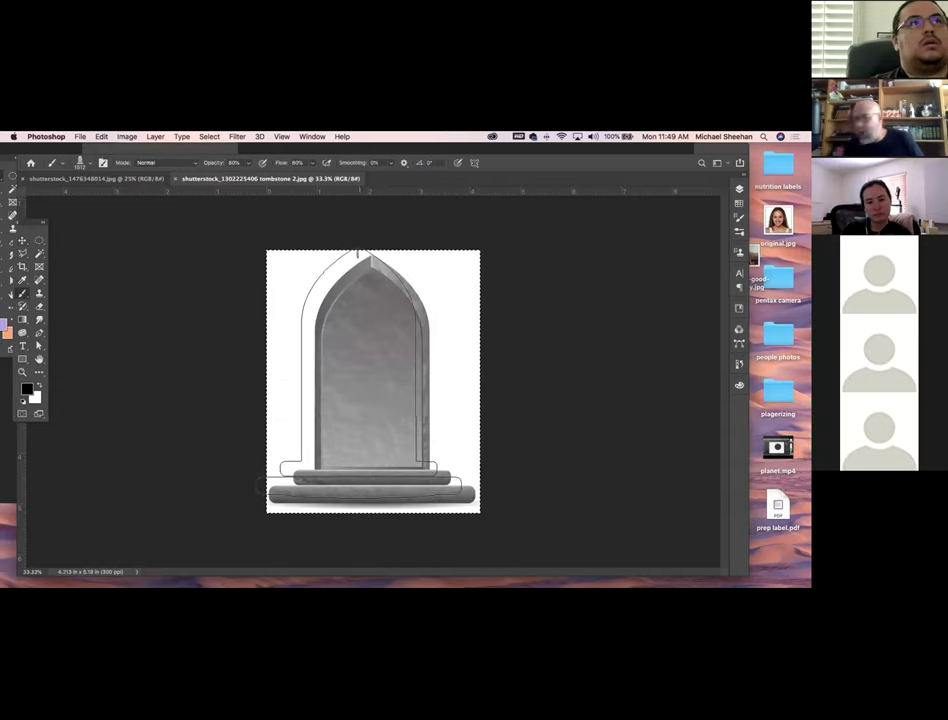
# - Create a blank white 17 x 11 inch document at 300 ppi
pyautogui.click(80, 136)
pyautogui.click(394, 409)
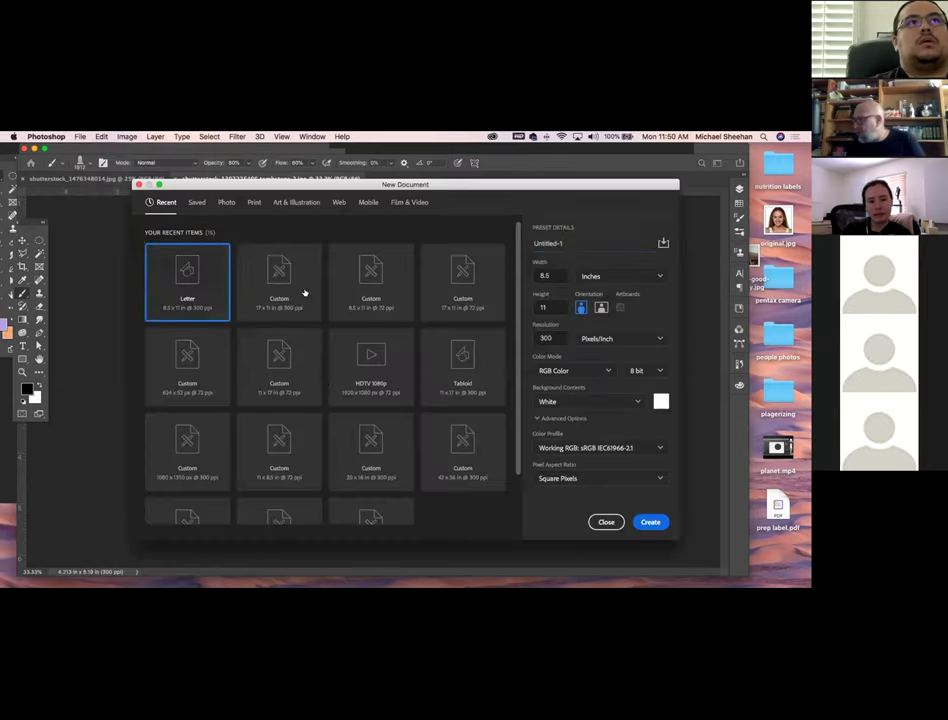
pyautogui.click(463, 365)
pyautogui.press('Escape')
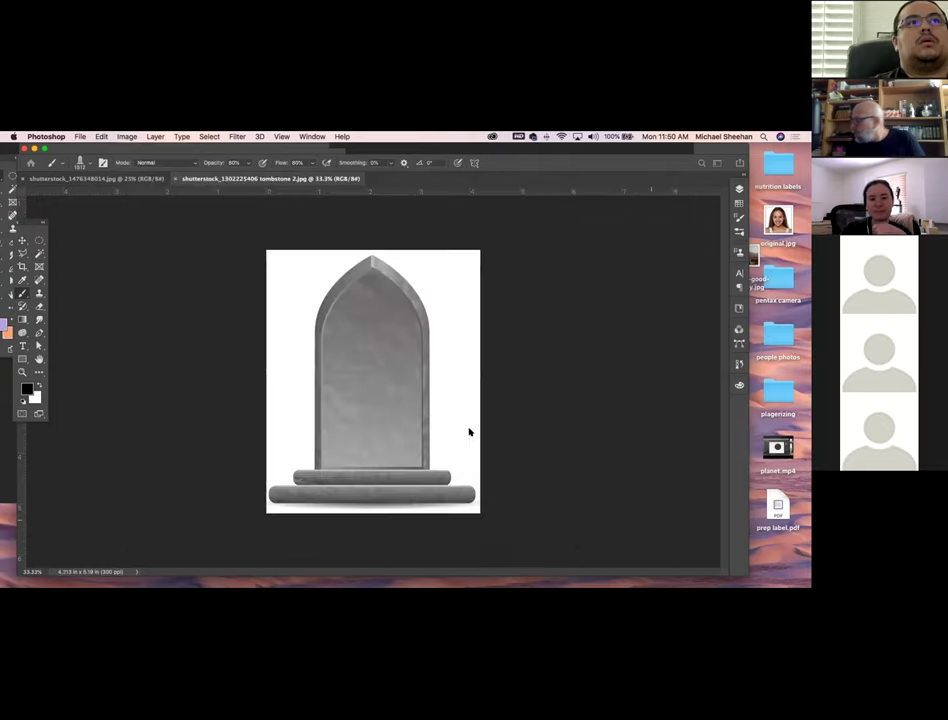
# - Try the full-size tombstone brush with overlapping strokes on the blank canvas and undo all of them
pyautogui.moveTo(296, 328)
pyautogui.mouseDown()
pyautogui.moveTo(382, 401)
pyautogui.moveTo(441, 408)
pyautogui.moveTo(501, 394)
pyautogui.moveTo(432, 347)
pyautogui.moveTo(343, 399)
pyautogui.moveTo(298, 371)
pyautogui.moveTo(243, 384)
pyautogui.moveTo(269, 335)
pyautogui.mouseUp()
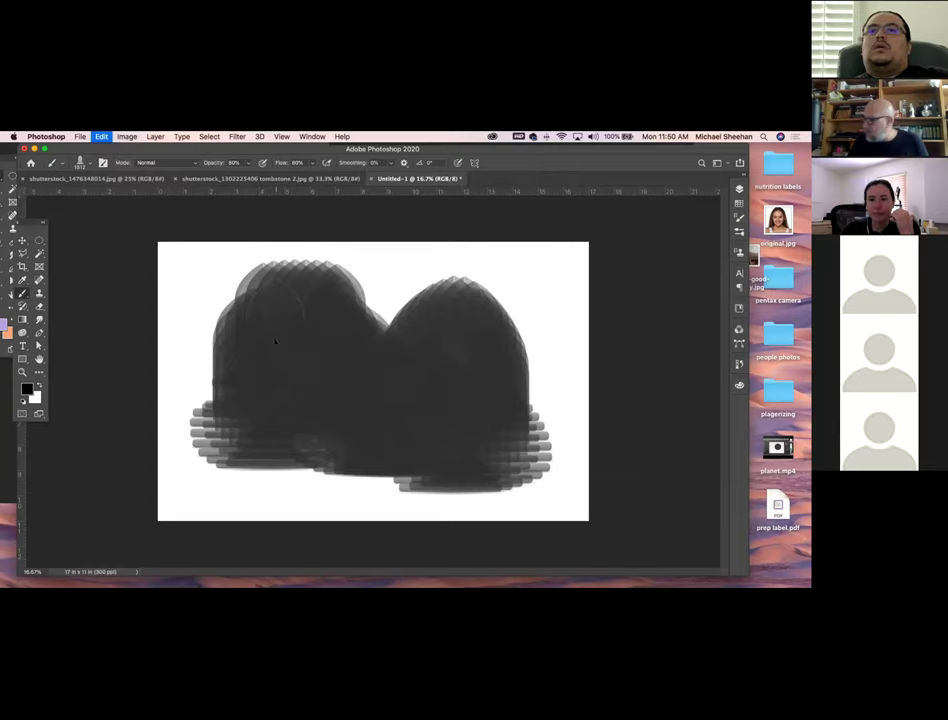
pyautogui.press('super+z')
pyautogui.press('super+z')
pyautogui.press('super+z')
pyautogui.press('super+z')
pyautogui.press('super+z')
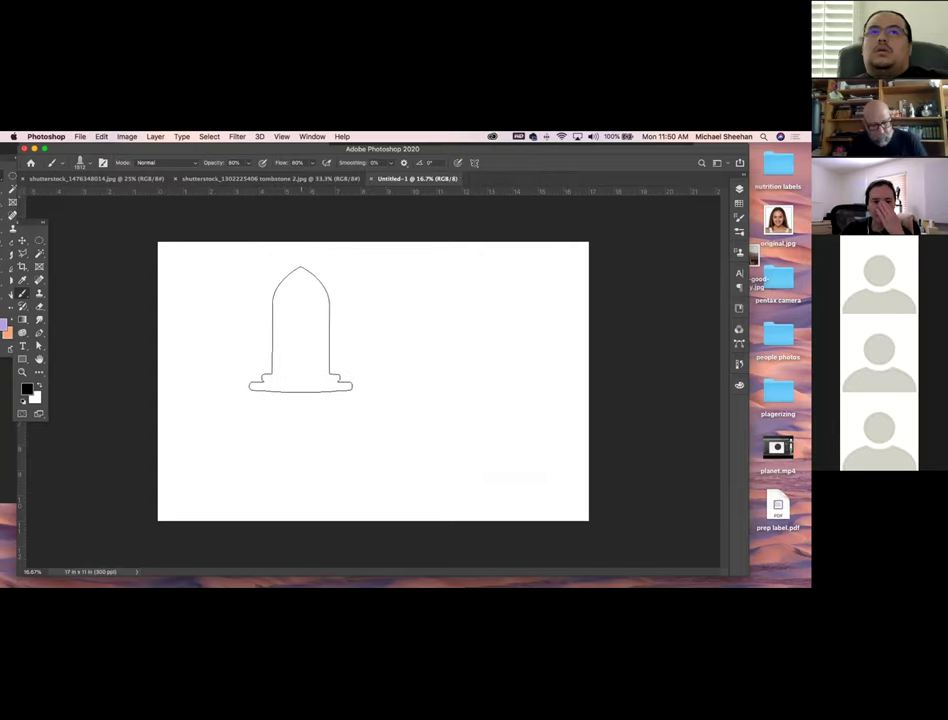
# - Shrink the tombstone brush to 125 px, paint a zigzag test stroke, and check its preset among the saved brushes
pyautogui.press('[')
pyautogui.press('[')
pyautogui.press('[')
pyautogui.press('[')
pyautogui.press('[')
pyautogui.press('[')
pyautogui.press('[')
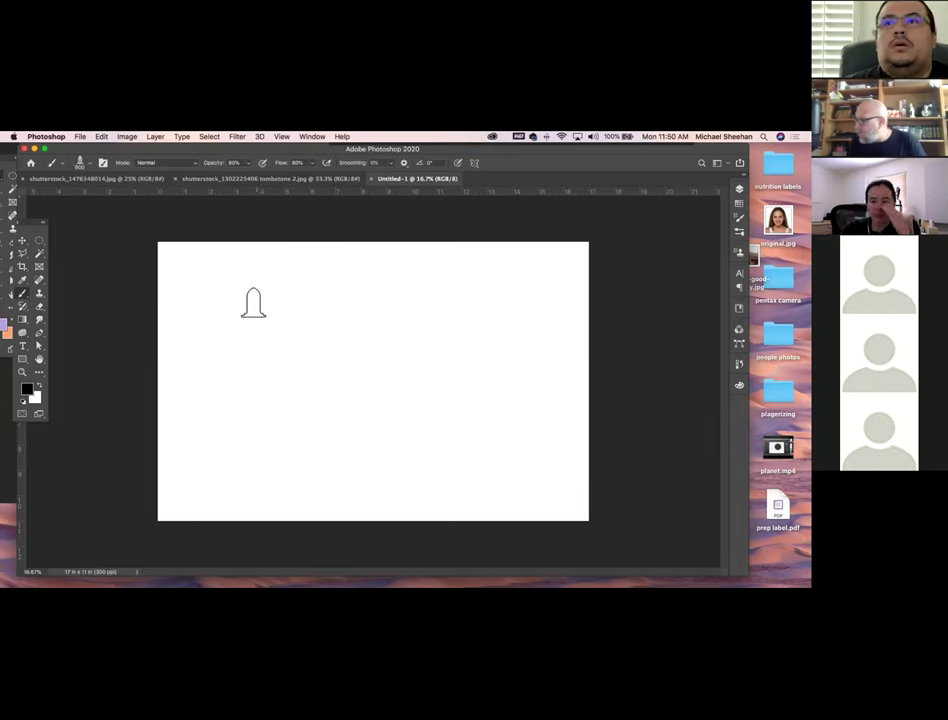
pyautogui.moveTo(246, 293)
pyautogui.mouseDown()
pyautogui.moveTo(270, 376)
pyautogui.moveTo(328, 370)
pyautogui.moveTo(374, 418)
pyautogui.moveTo(437, 424)
pyautogui.mouseUp()
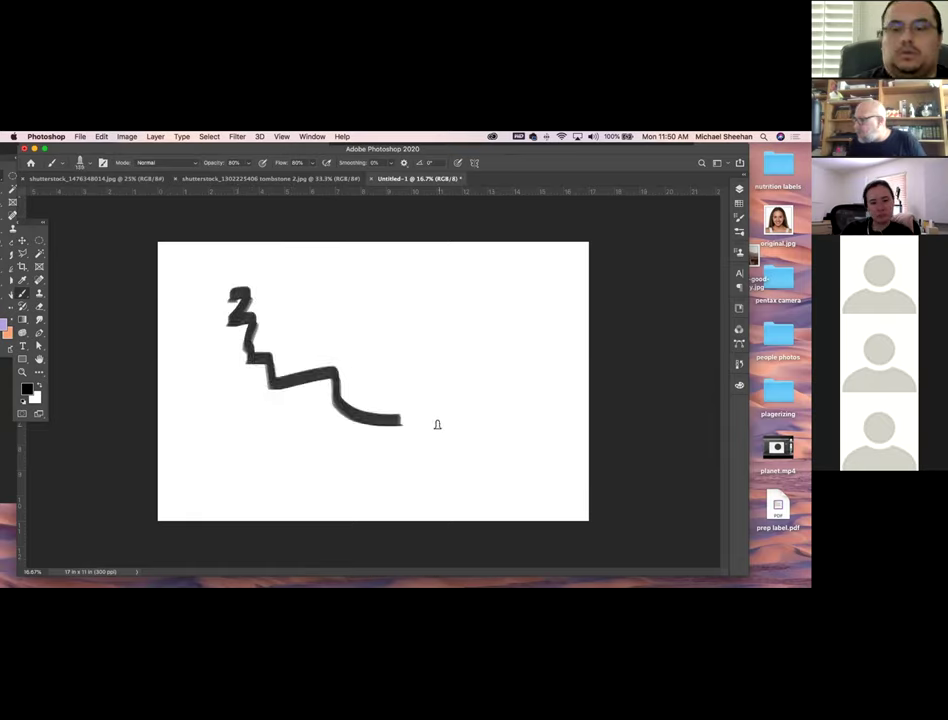
pyautogui.click(89, 162)
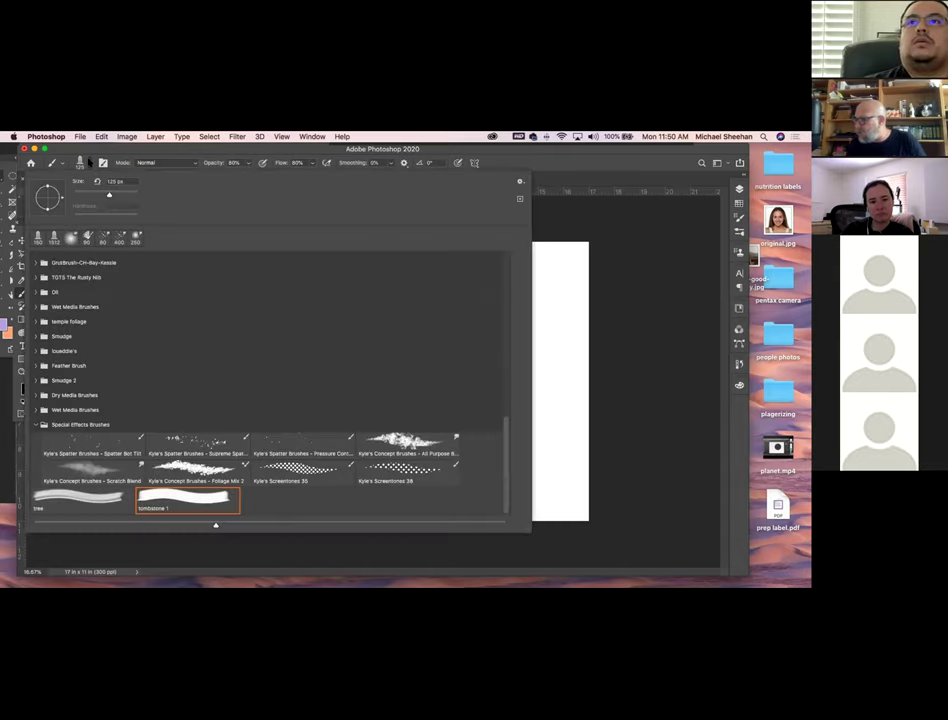
pyautogui.click(89, 162)
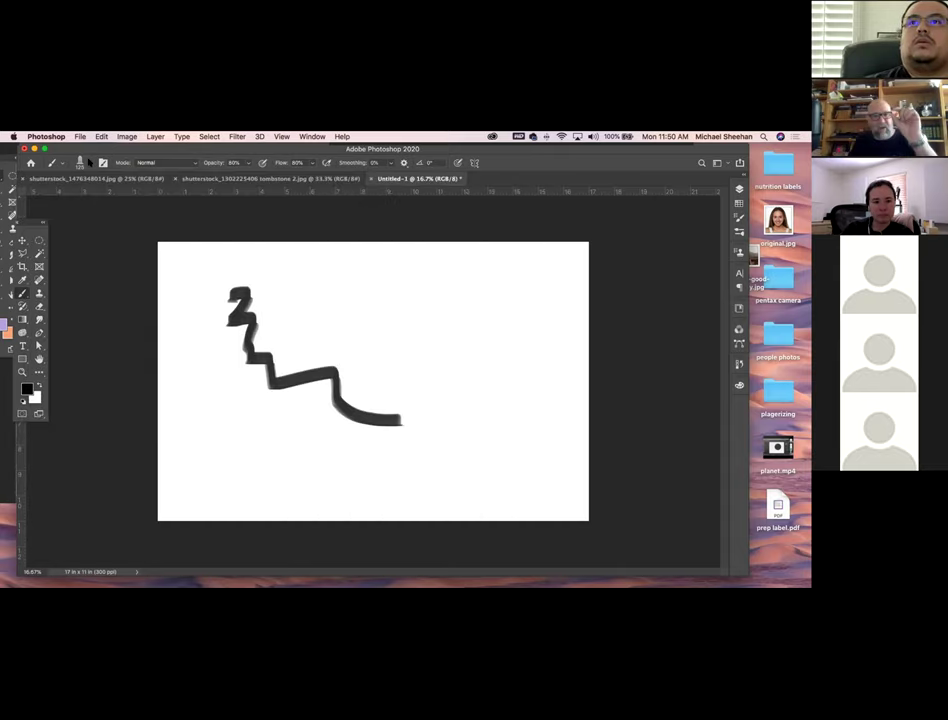
# - Switch to the dark farmhouse image and enlarge the tombstone brush to 500 px
pyautogui.click(241, 179)
pyautogui.click(97, 178)
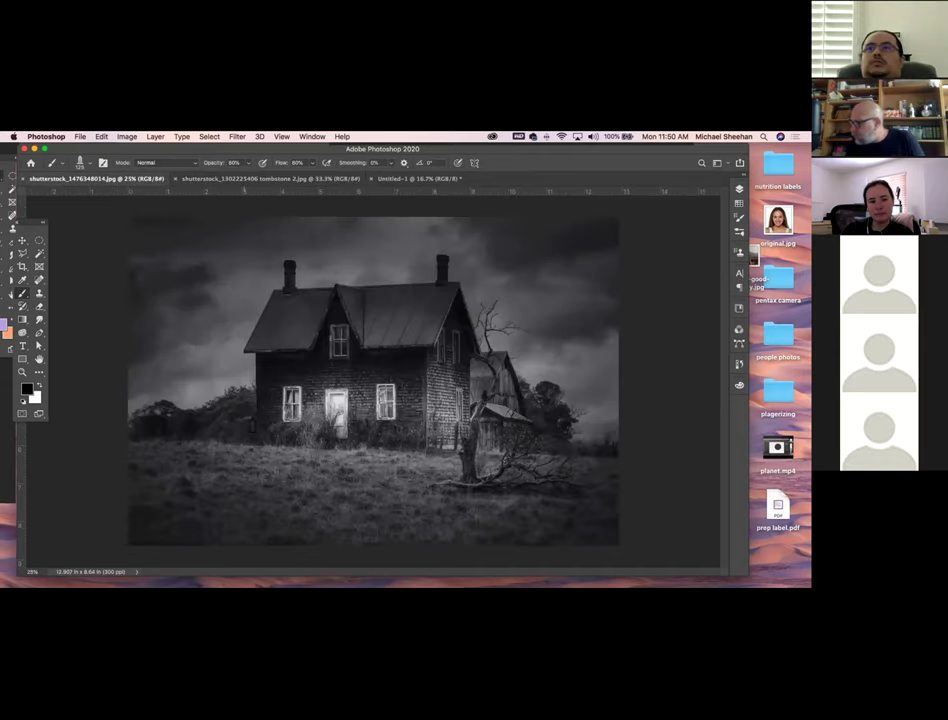
pyautogui.press(']')
pyautogui.press(']')
pyautogui.press(']')
pyautogui.press(']')
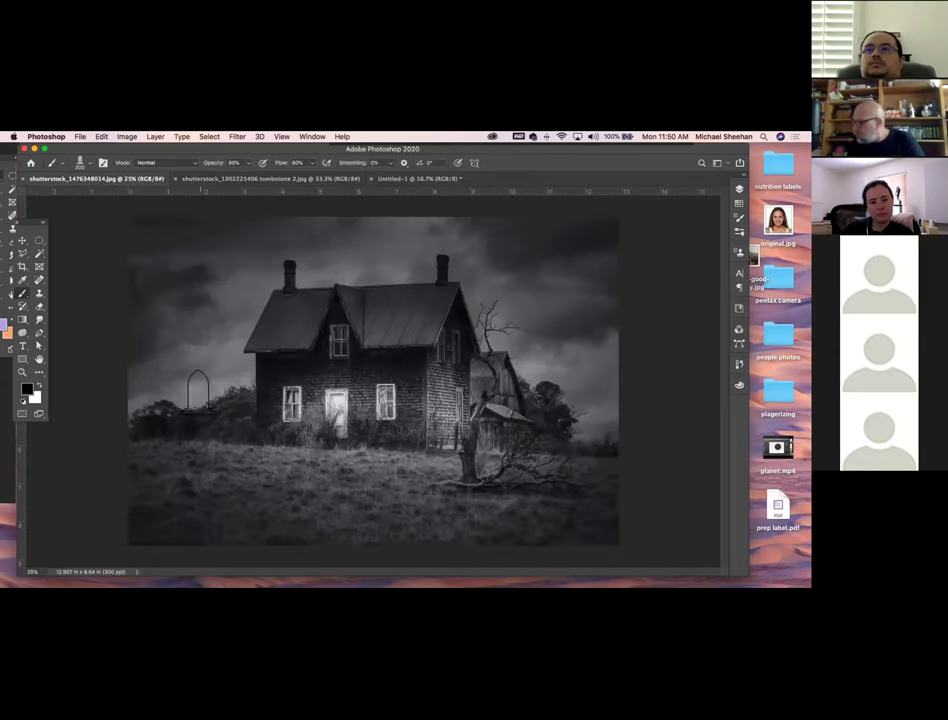
pyautogui.press(']')
pyautogui.press(']')
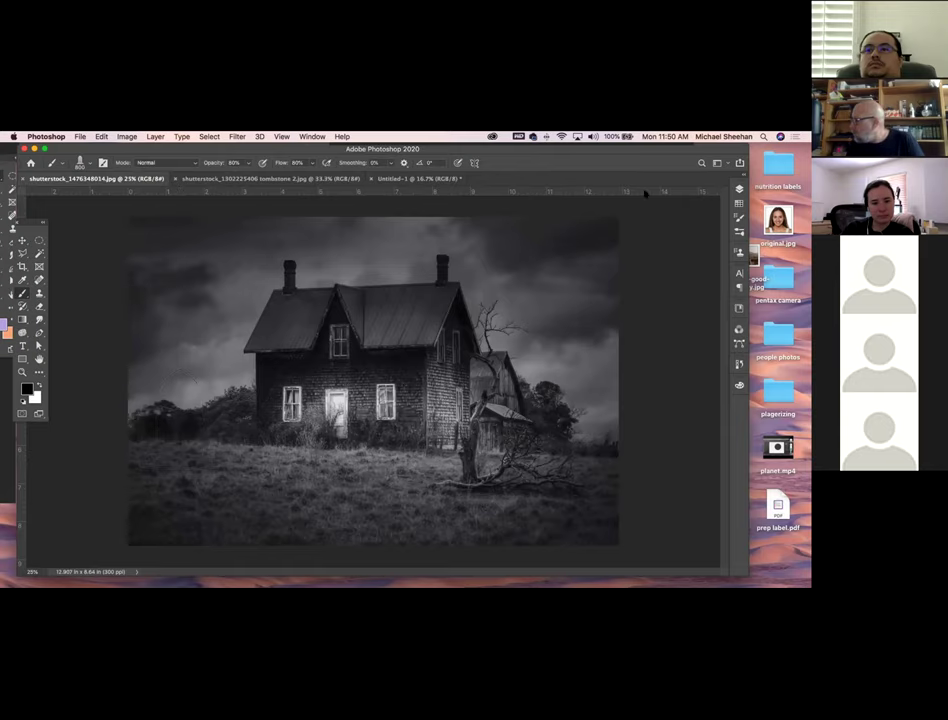
# - Add a new layer and stamp a black tombstone on it three times in one spot, in the grass left of the house
pyautogui.click(738, 189)
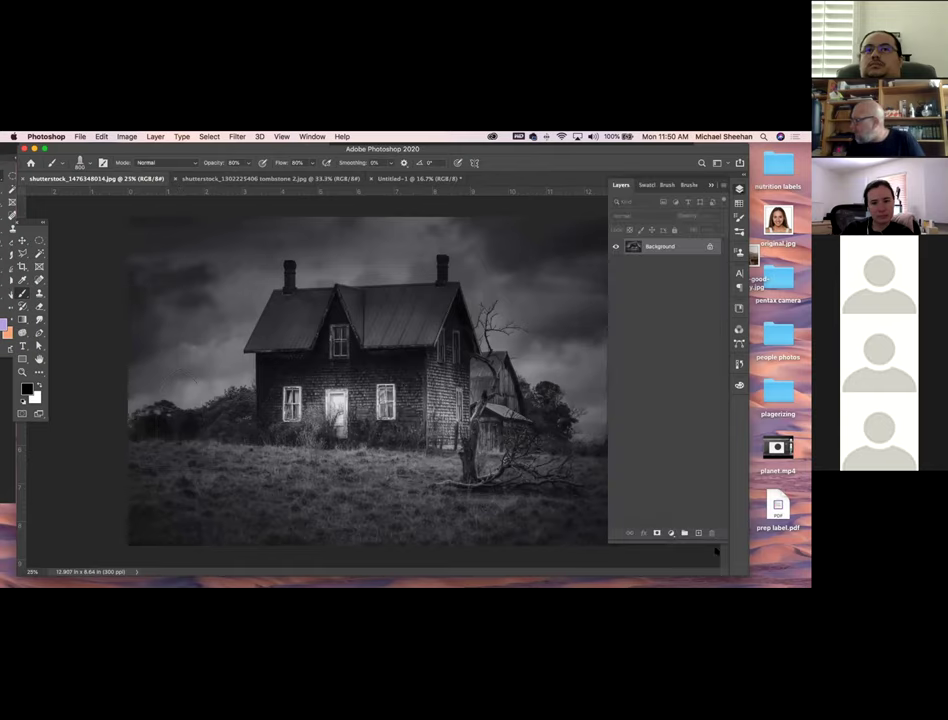
pyautogui.click(700, 532)
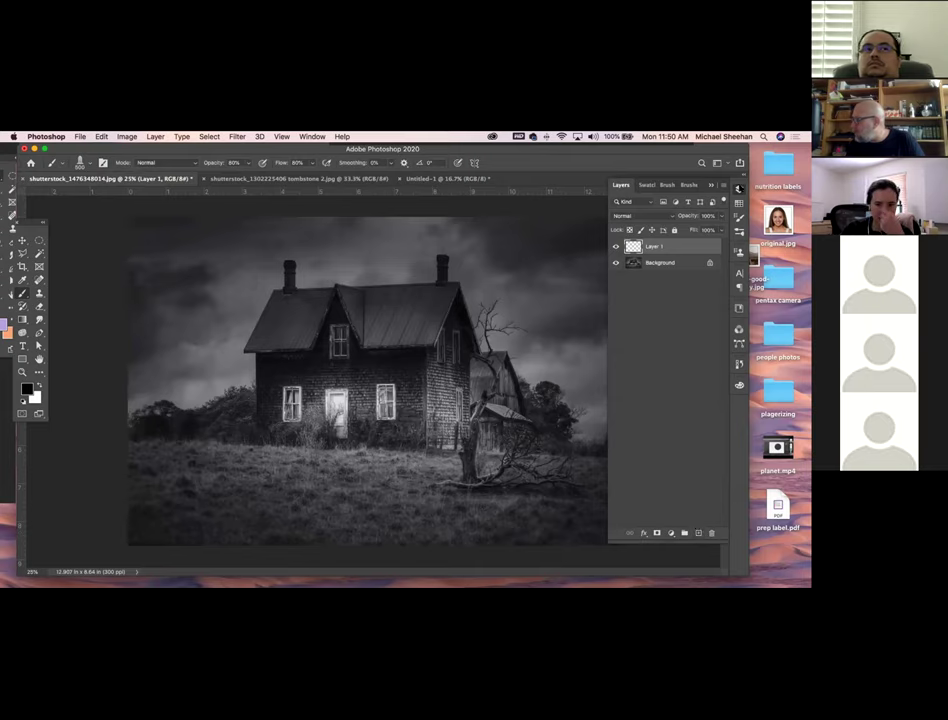
pyautogui.click(197, 425)
pyautogui.click(197, 425)
pyautogui.click(197, 425)
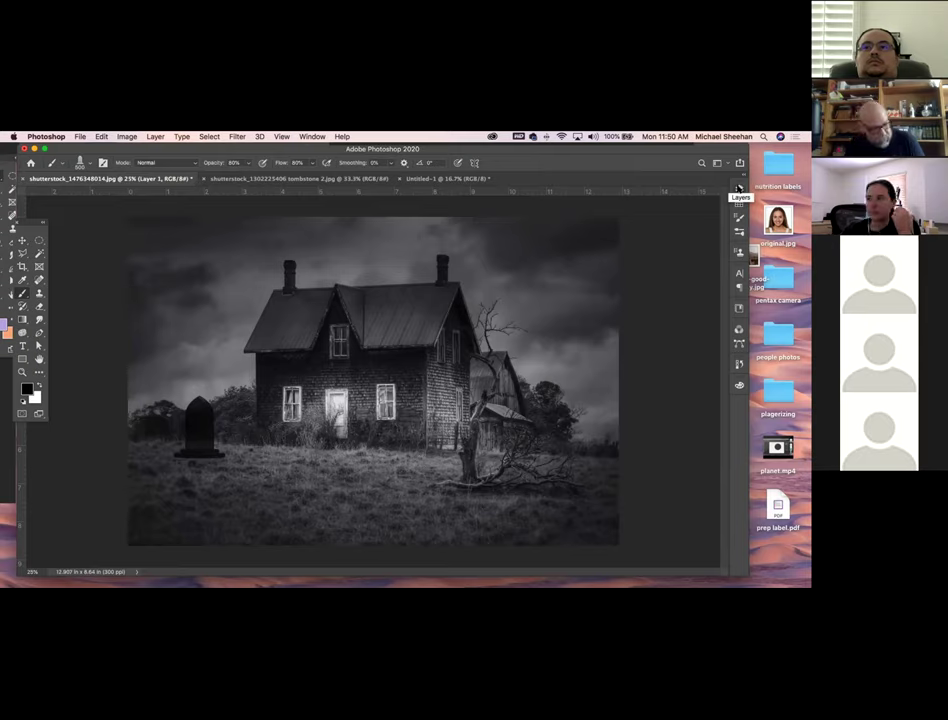
# - Load the stamped tombstone's outline as a selection and make white the foreground color with the Gradient tool active
pyautogui.click(739, 189)
pyautogui.keyDown('super'); pyautogui.click(634, 247); pyautogui.keyUp('super')
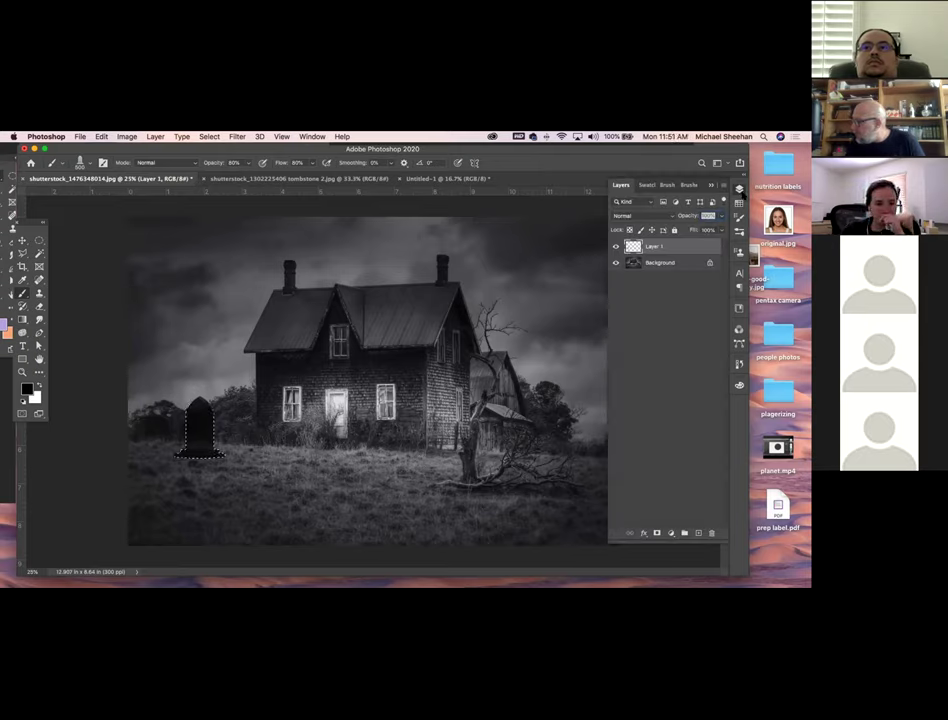
pyautogui.click(739, 189)
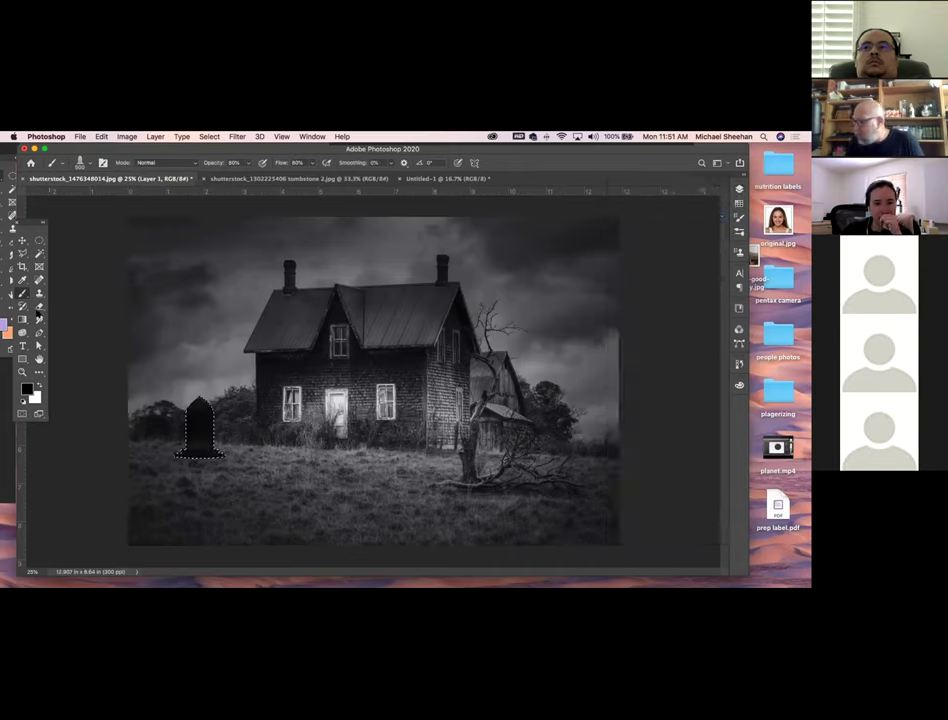
pyautogui.press('x')
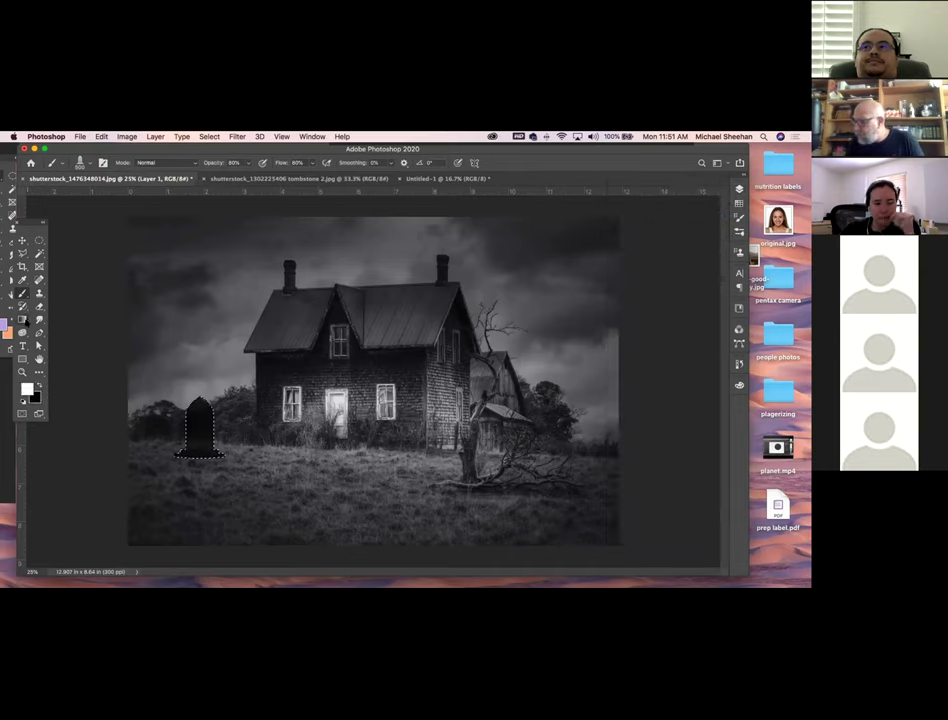
pyautogui.press('g')
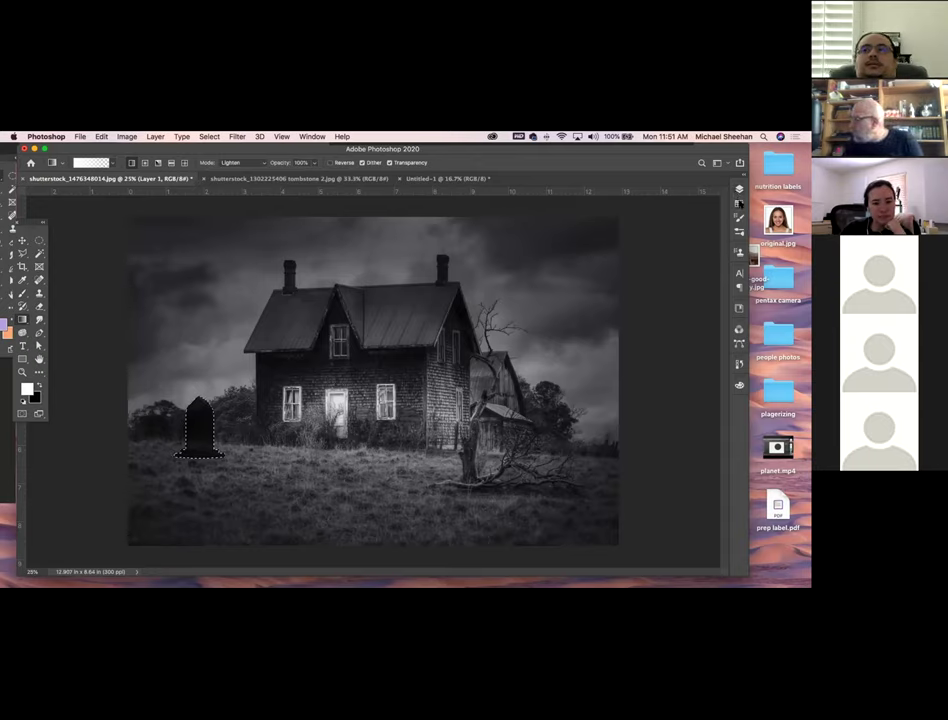
# - Add a white-filled layer in the tombstone's shape directly beneath the stamped tombstone layer and deselect
pyautogui.click(739, 188)
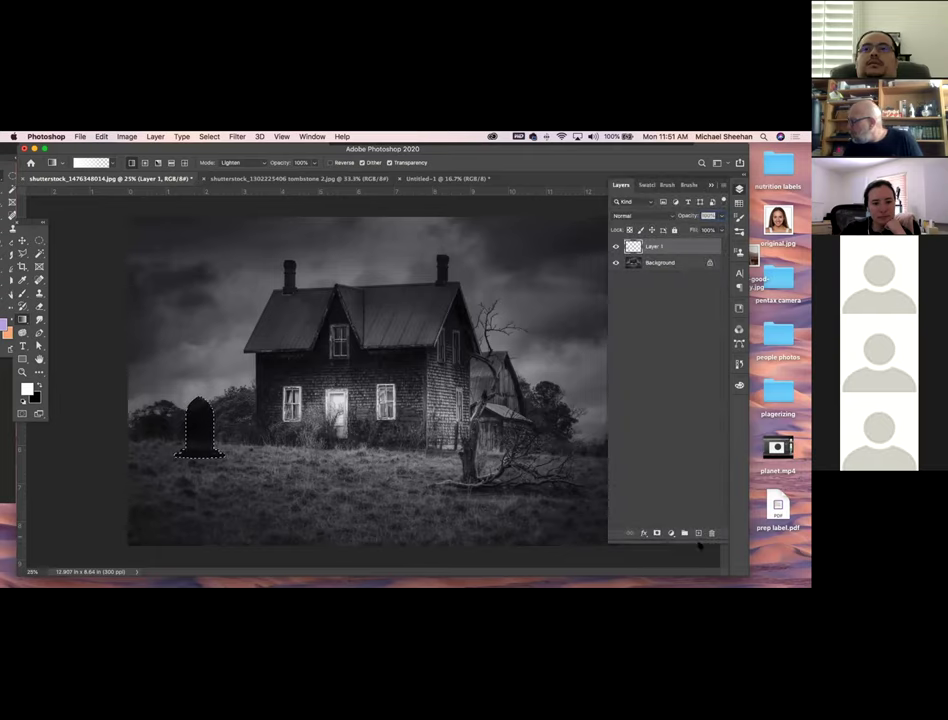
pyautogui.click(698, 532)
pyautogui.moveTo(681, 247)
pyautogui.mouseDown()
pyautogui.moveTo(688, 264)
pyautogui.moveTo(693, 257)
pyautogui.mouseUp()
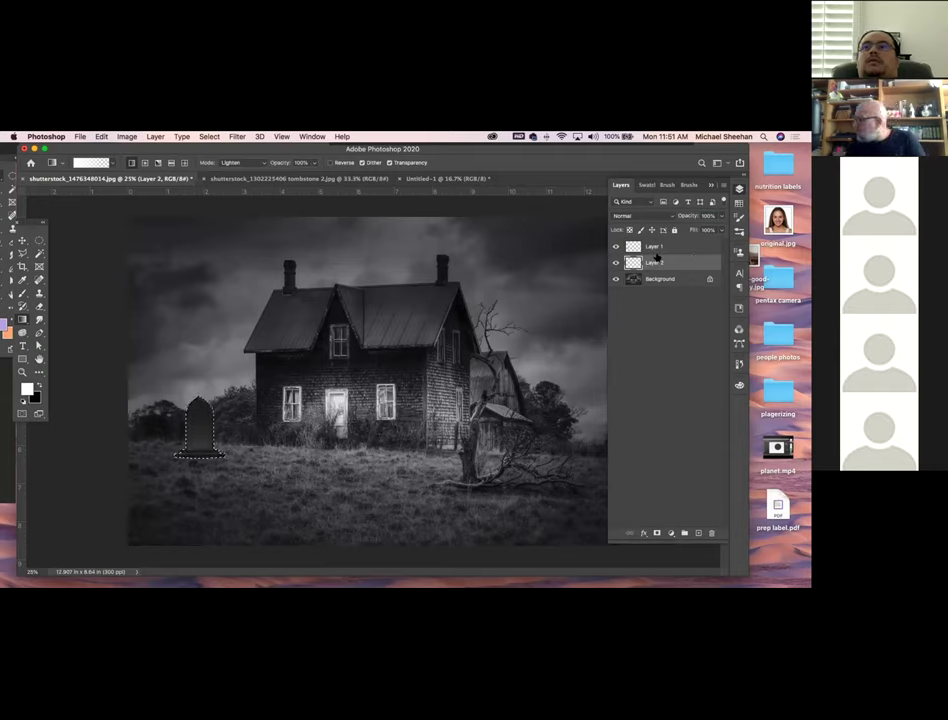
pyautogui.press('super+d')
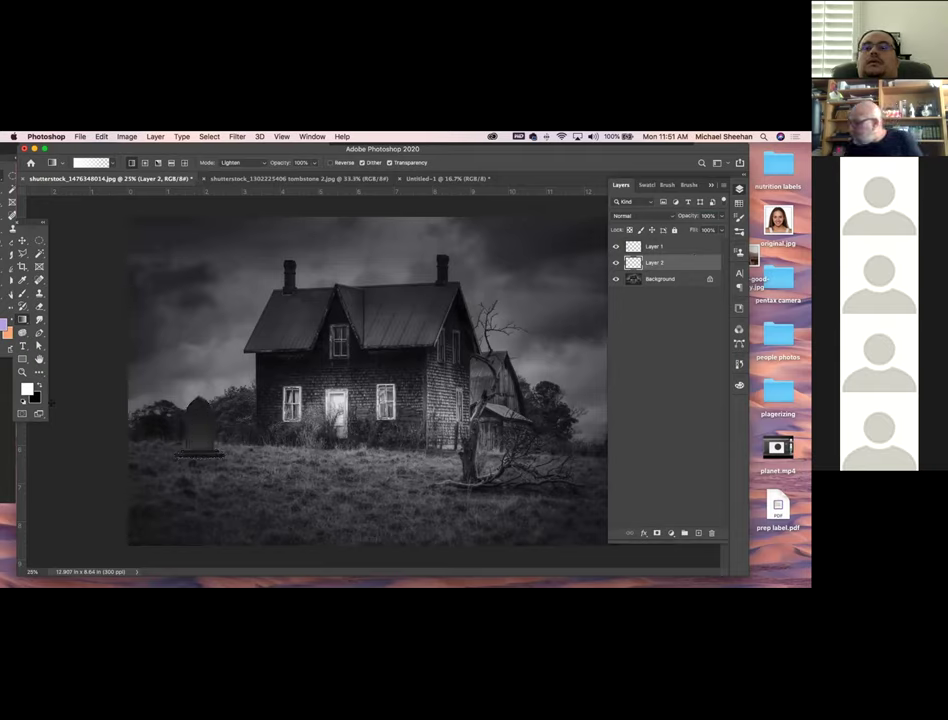
# - Restore the tombstone selection, try a black fill on the layer beneath the stamp, and return that fill to white
pyautogui.click(22, 372)
pyautogui.moveTo(196, 434); pyautogui.dragTo(259, 472)
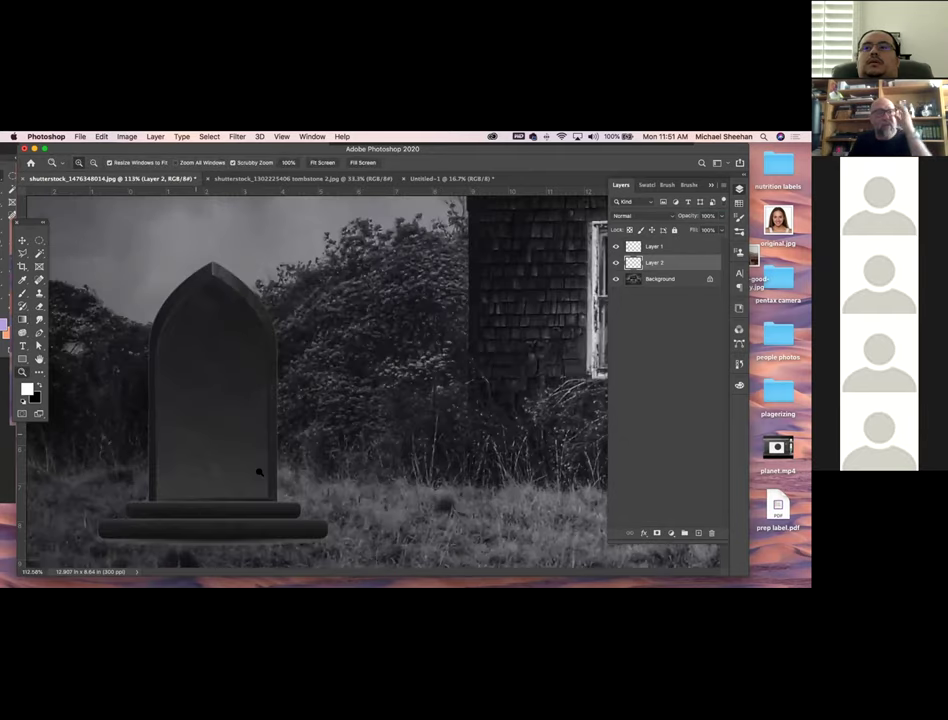
pyautogui.moveTo(259, 472); pyautogui.dragTo(236, 458)
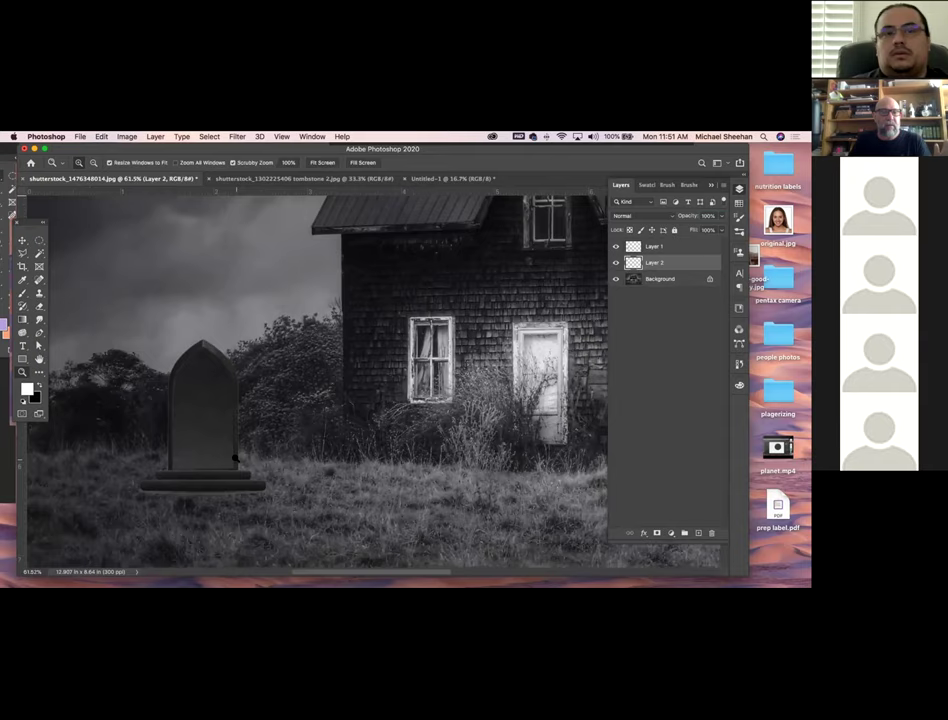
pyautogui.press('super+shift+d')
pyautogui.press('super+BackSpace')
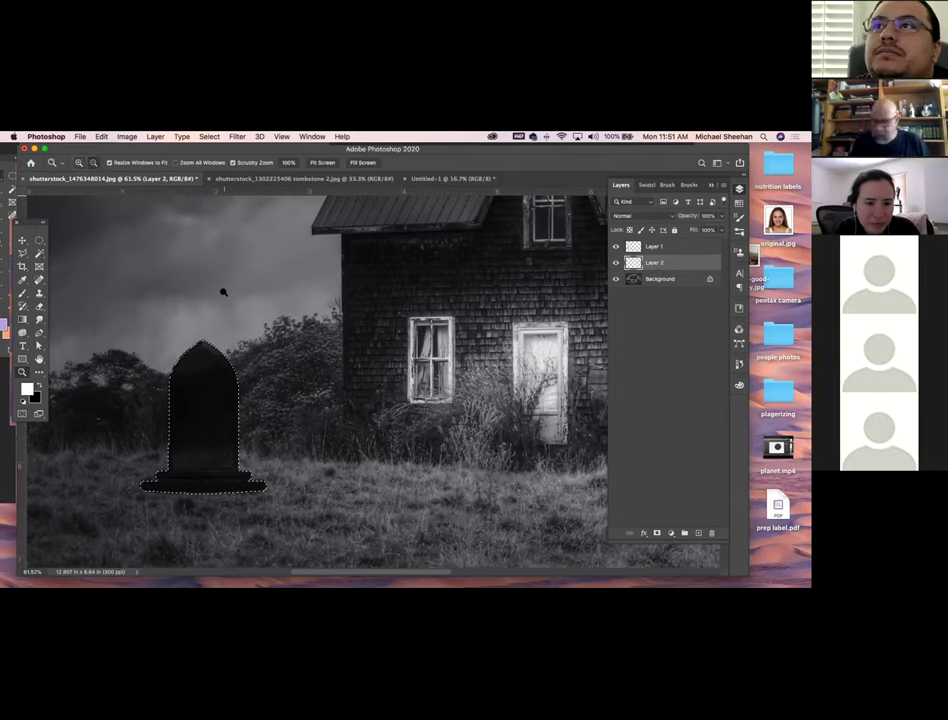
pyautogui.hotkey('alt', 'BackSpace')
pyautogui.press('super+d')
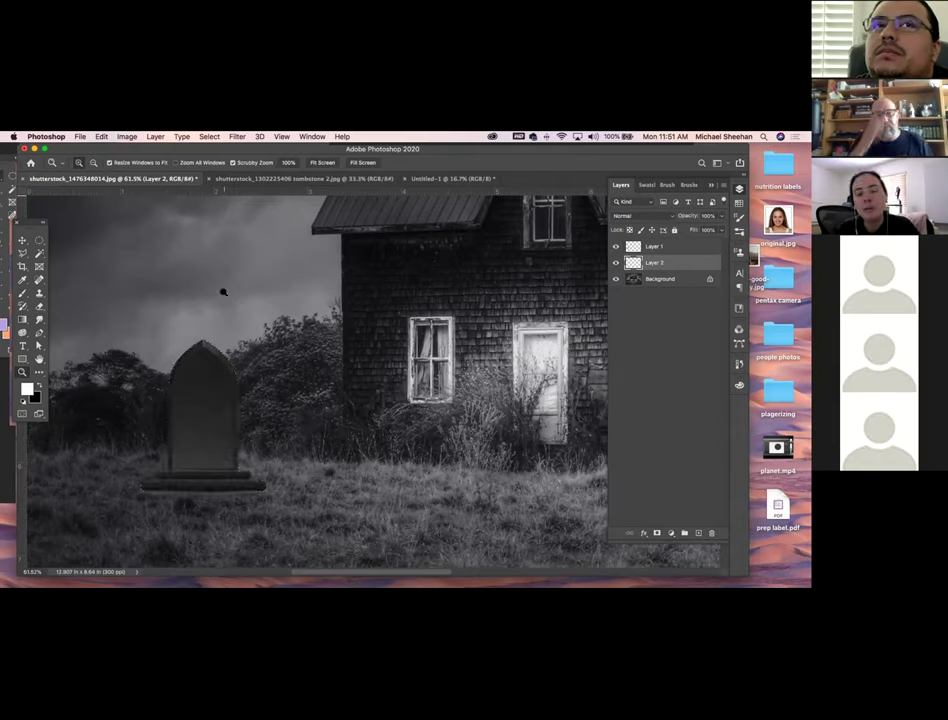
# - Merge the stamped tombstone layer with its white backing layer into one layer
pyautogui.keyDown('shift'); pyautogui.click(676, 246); pyautogui.keyUp('shift')
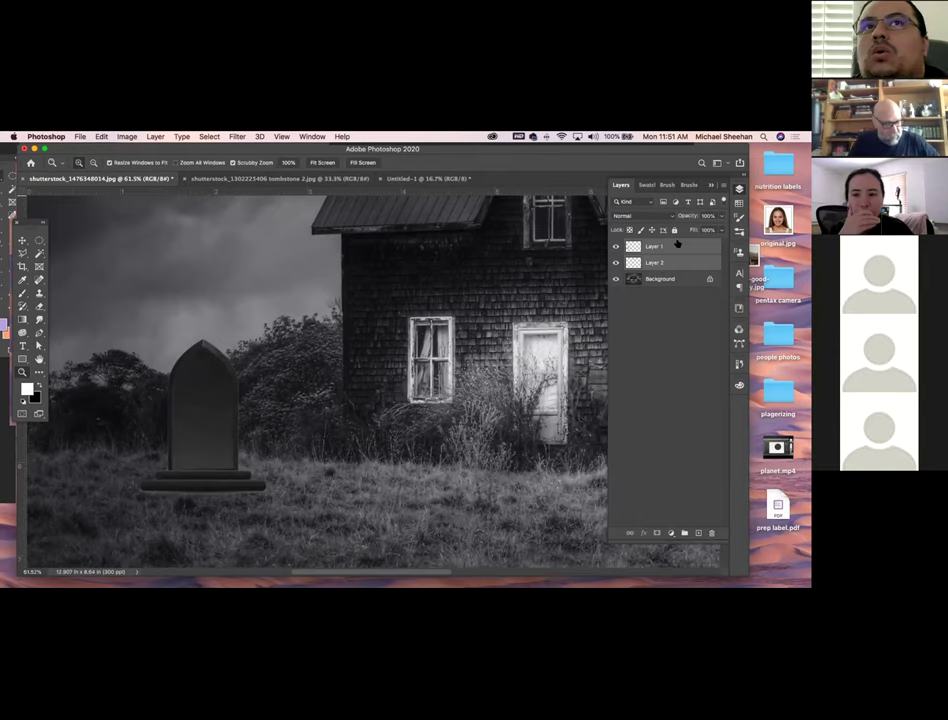
pyautogui.press('super+e')
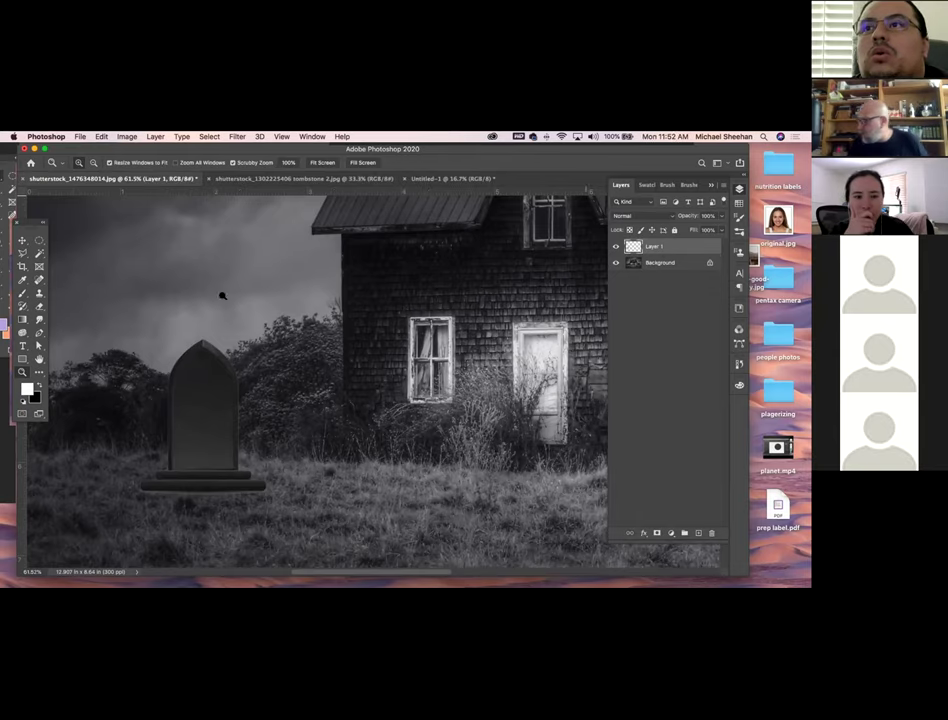
# - Move the rounded tombstone slightly left, away from the house, and tilt it a few degrees counterclockwise
pyautogui.click(22, 240)
pyautogui.moveTo(212, 422); pyautogui.dragTo(189, 418)
pyautogui.press('super+t')
pyautogui.moveTo(303, 477); pyautogui.dragTo(305, 462)
pyautogui.press('Return')
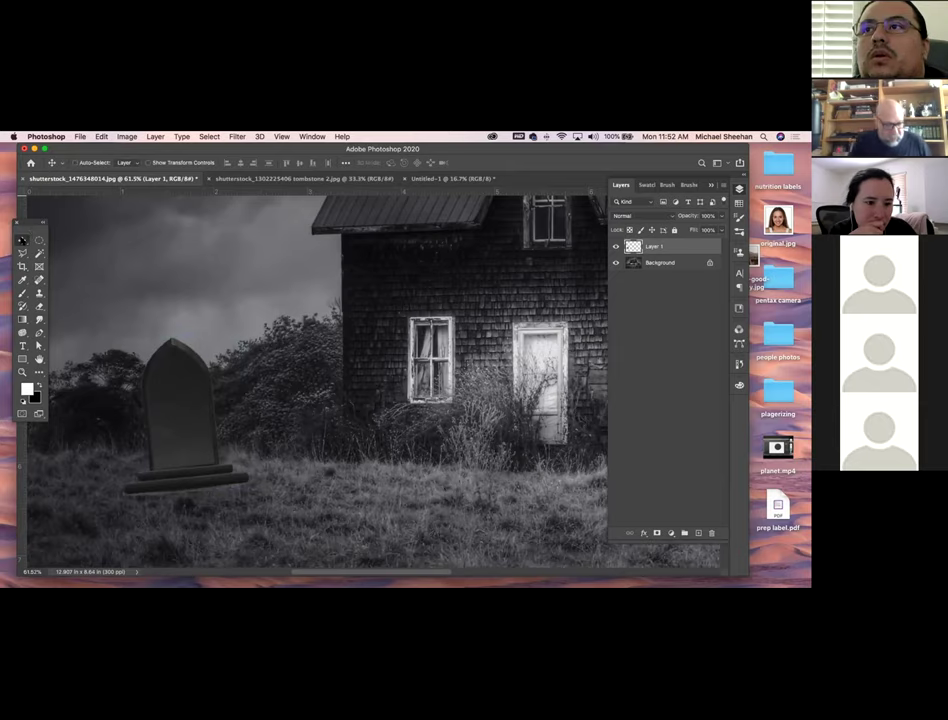
# - Darken the rounded tombstone with Levels by setting the midtone input to 0.71
pyautogui.press('super+minus')
pyautogui.press('super+minus')
pyautogui.press('super+minus')
pyautogui.press('super+minus')
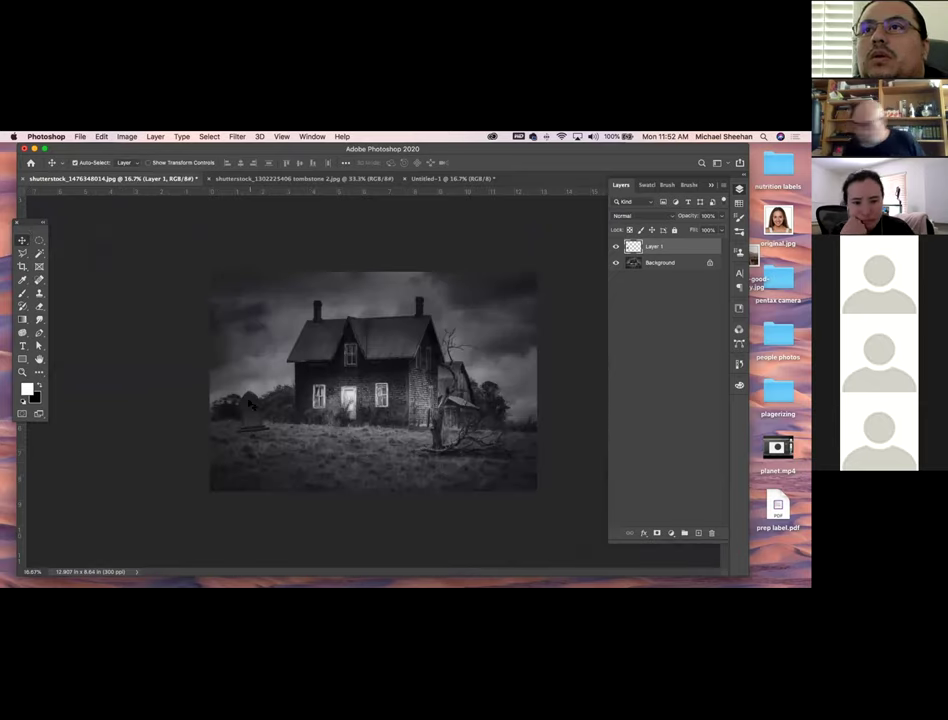
pyautogui.press('super+l')
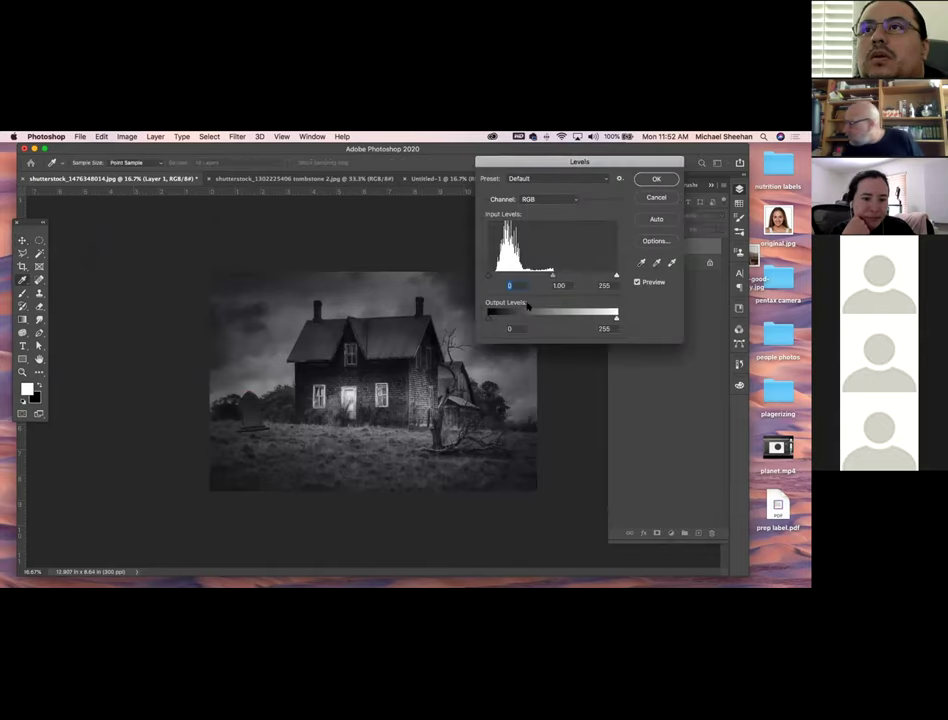
pyautogui.moveTo(552, 277); pyautogui.dragTo(576, 276)
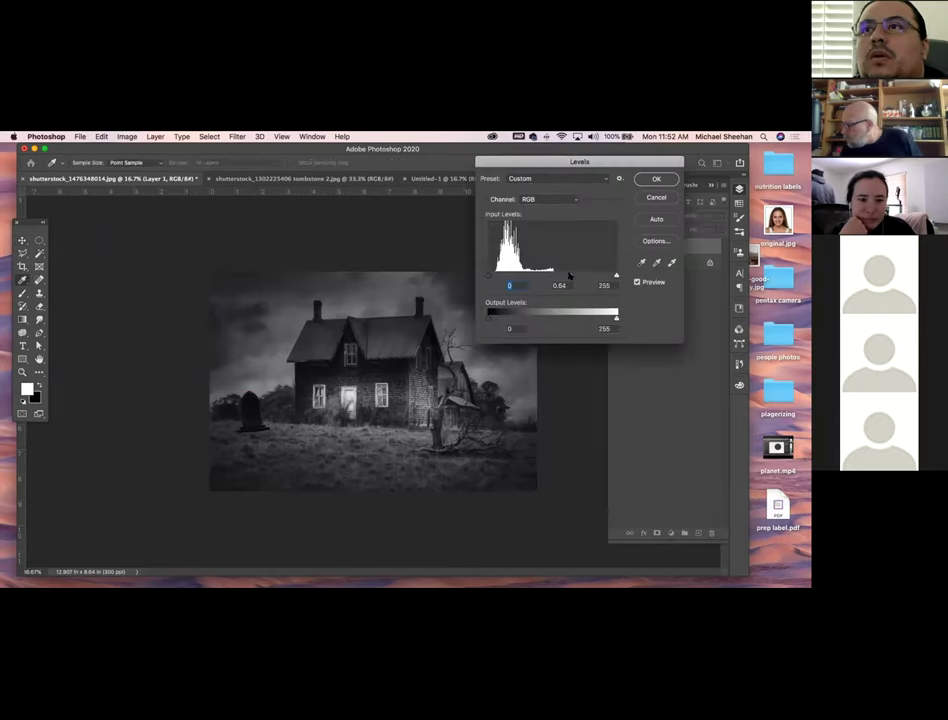
pyautogui.press('Tab')
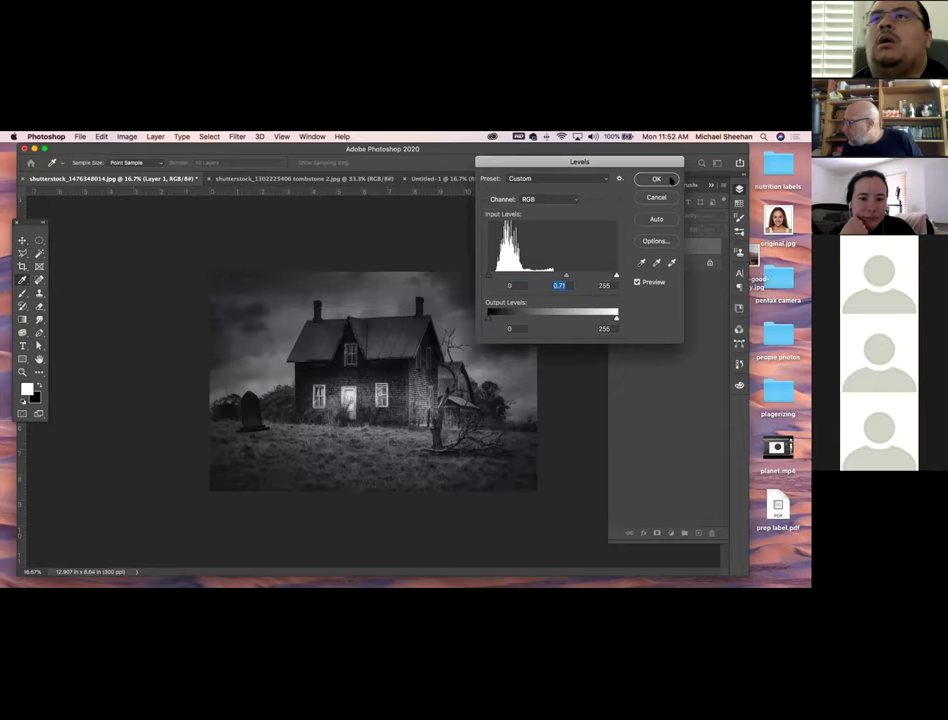
pyautogui.press('Return')
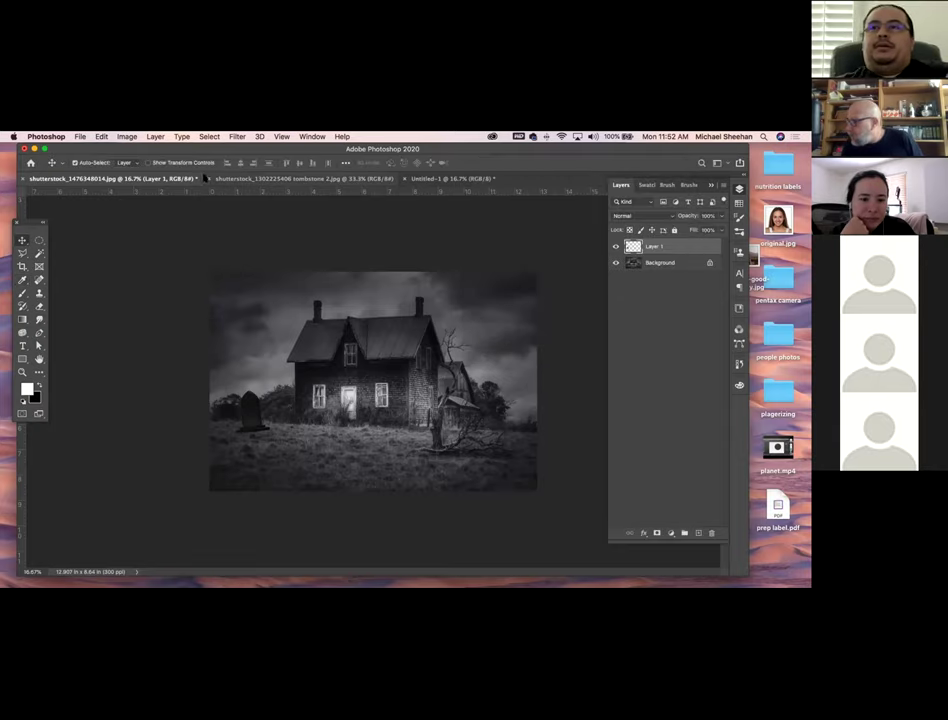
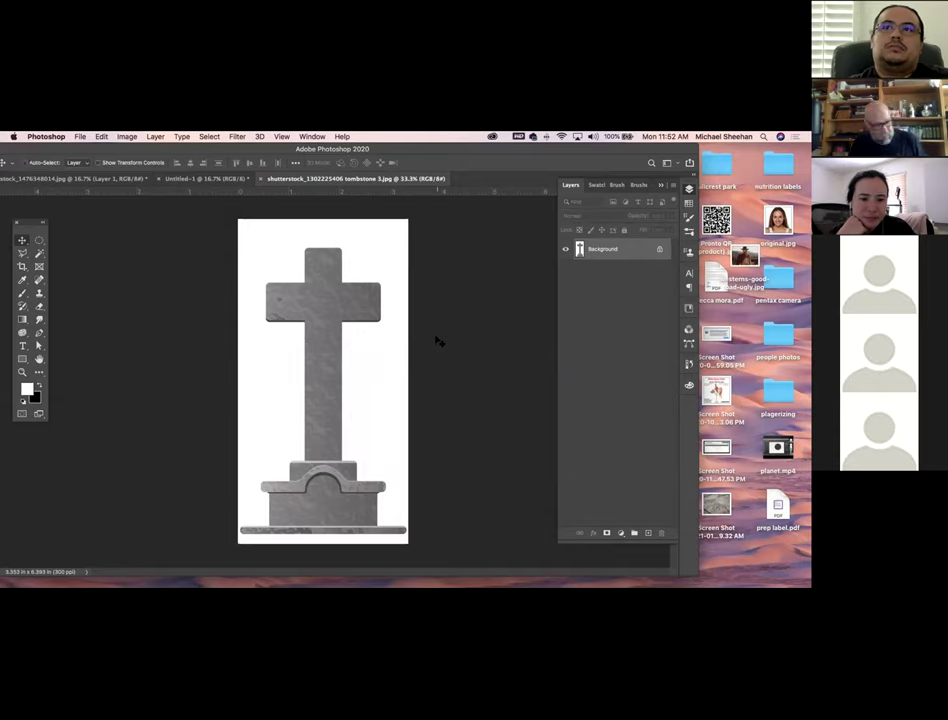
# - Select the whole cross tombstone image and define it as a brush preset named "tombstone 2"
pyautogui.press('super+a')
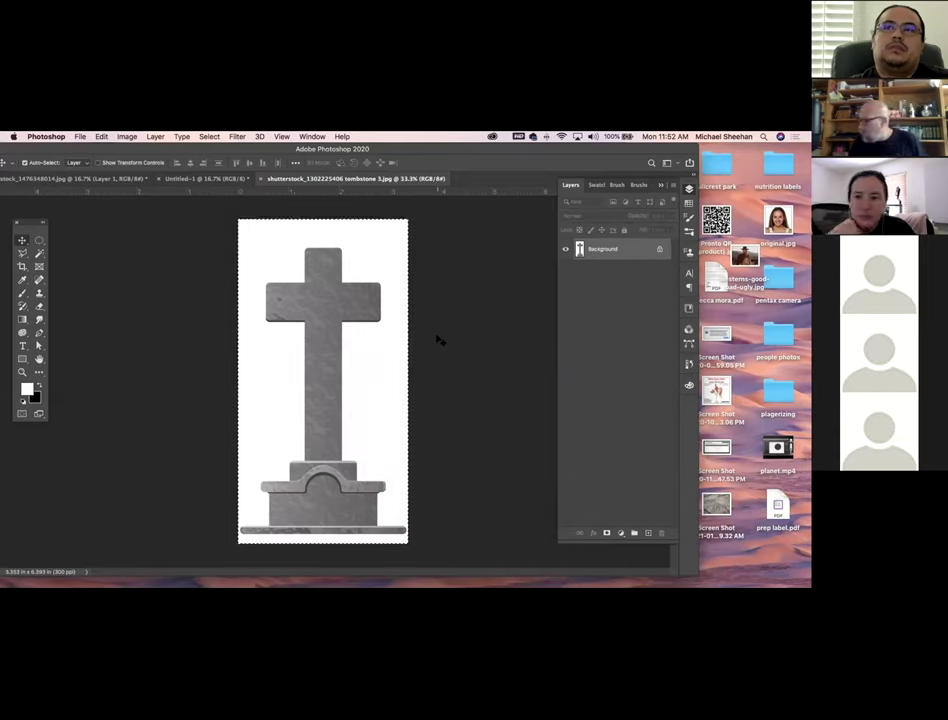
pyautogui.click(102, 136)
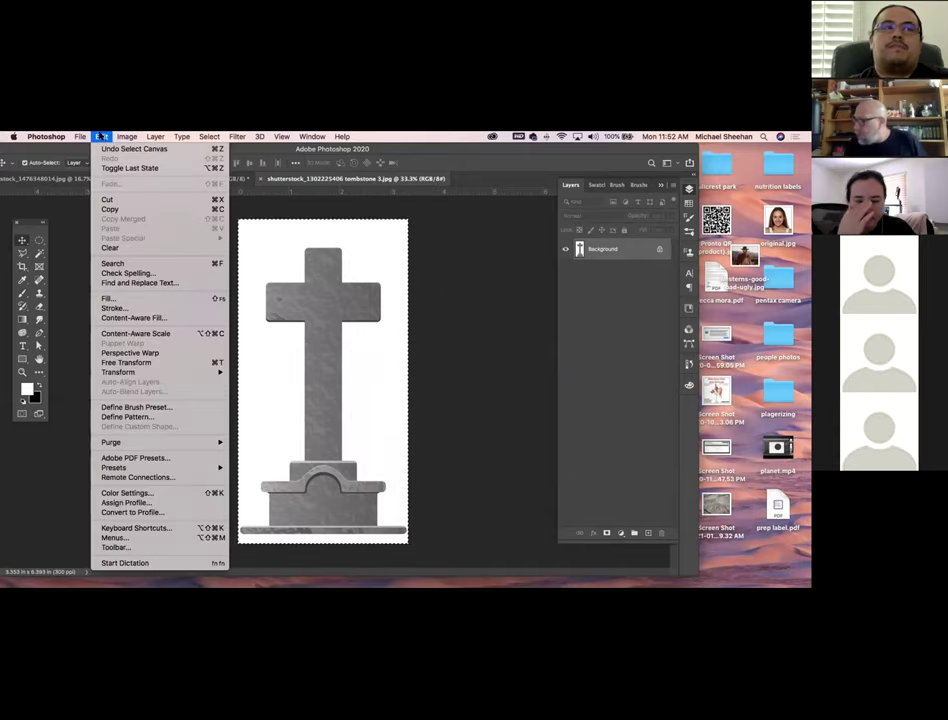
pyautogui.click(121, 408)
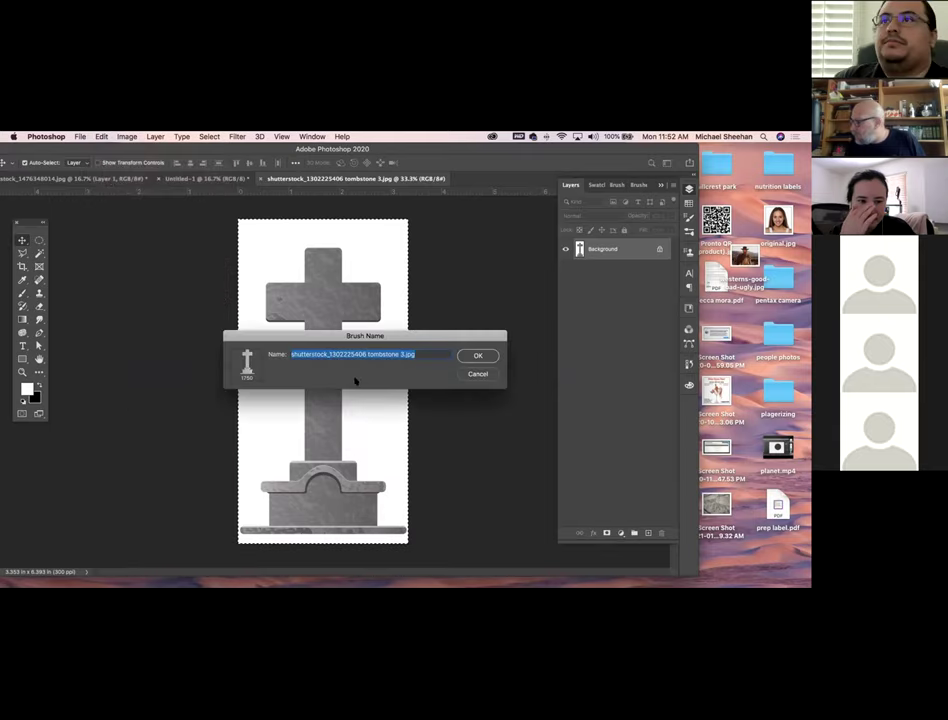
pyautogui.write('tom')
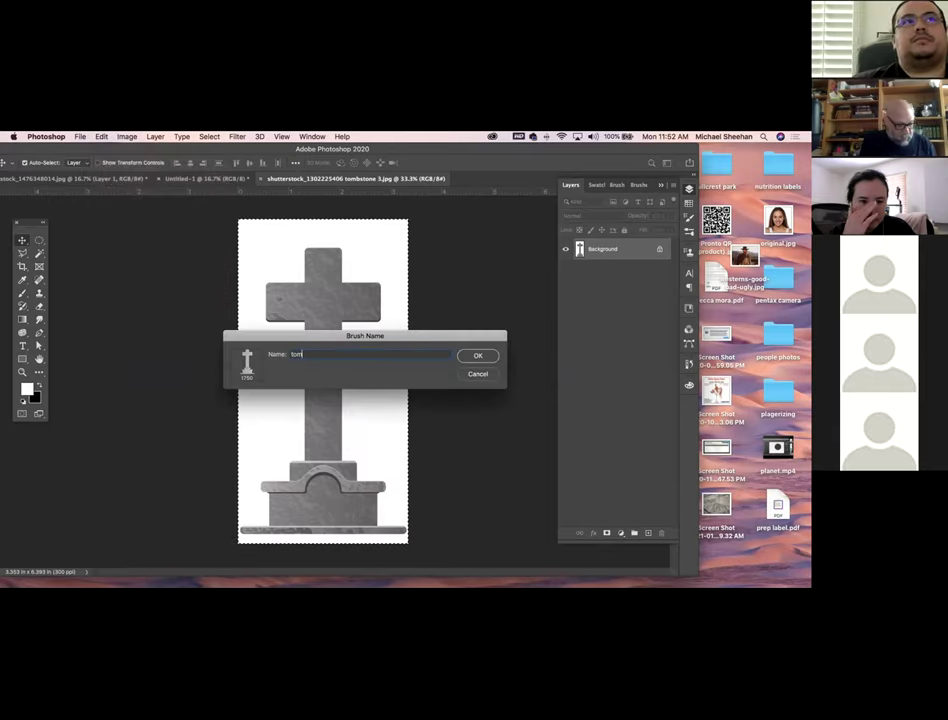
pyautogui.write('bstone 2')
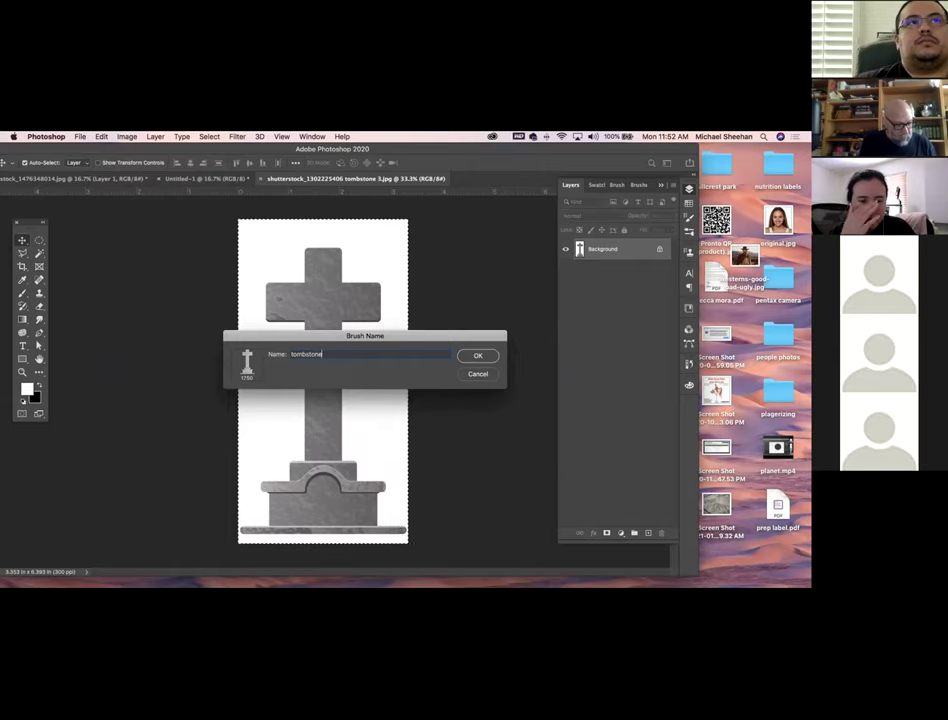
pyautogui.click(478, 355)
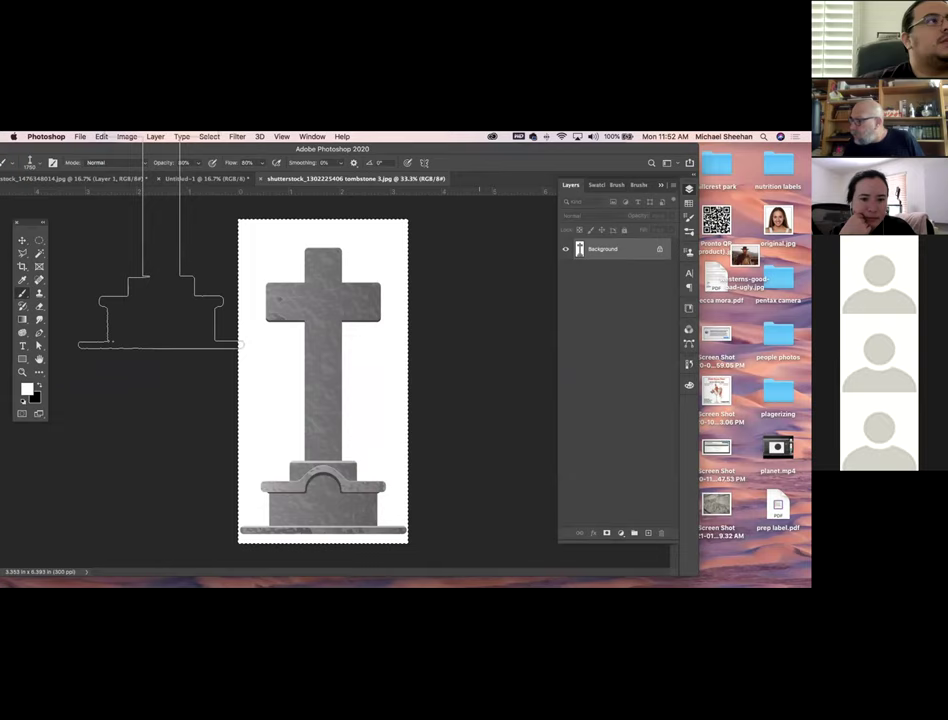
# - Add a new layer above the rounded tombstone in the farmhouse image and reduce the cross brush to 1000 px
pyautogui.click(99, 177)
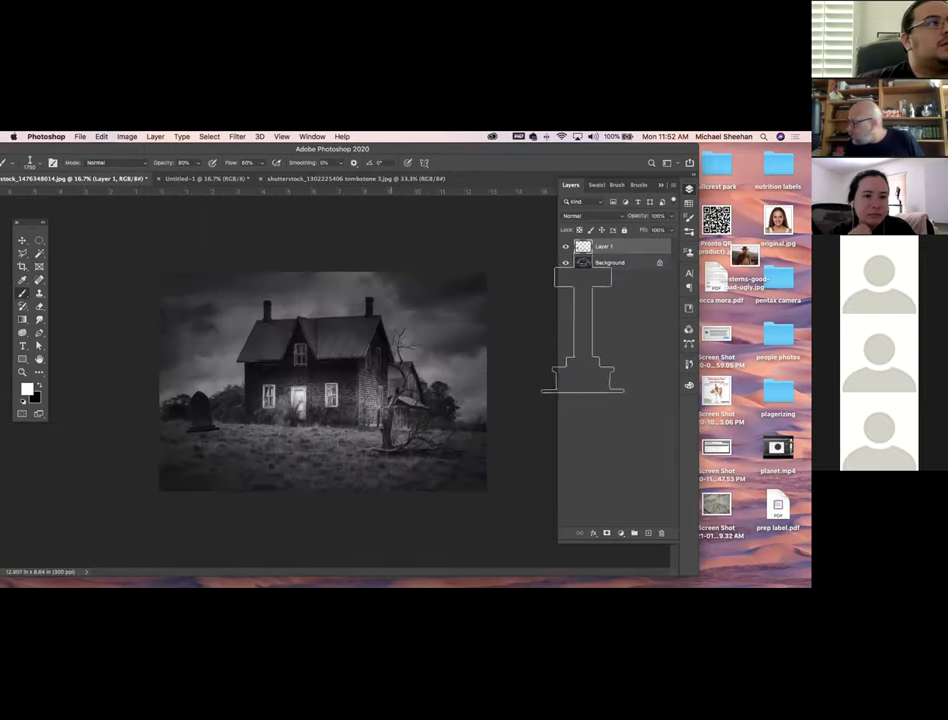
pyautogui.click(648, 533)
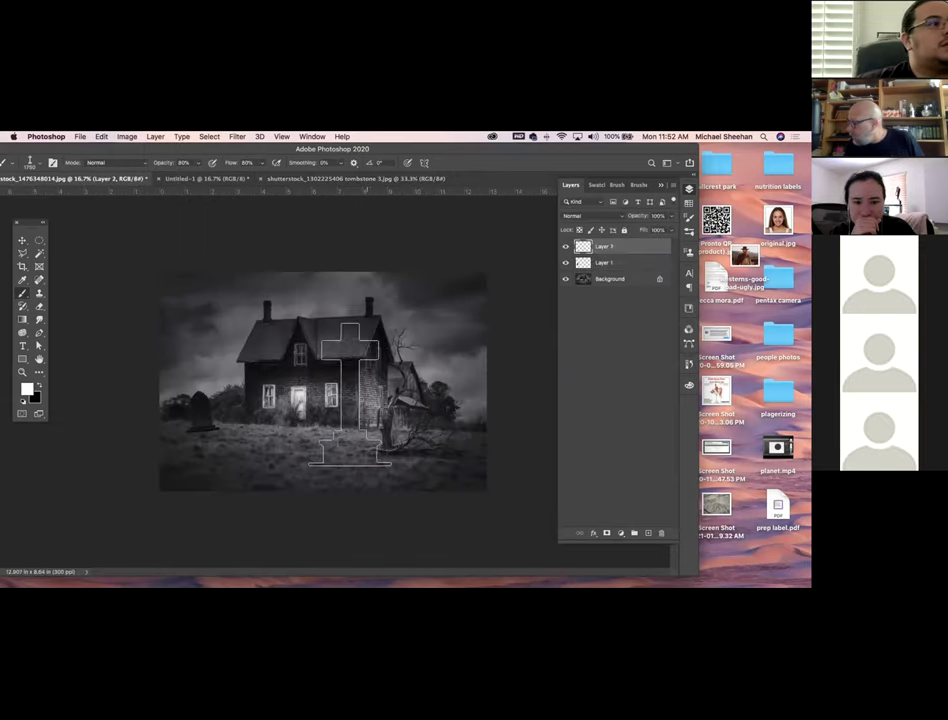
pyautogui.press('[')
pyautogui.press('[')
pyautogui.press('[')
pyautogui.press('[')
pyautogui.press('[')
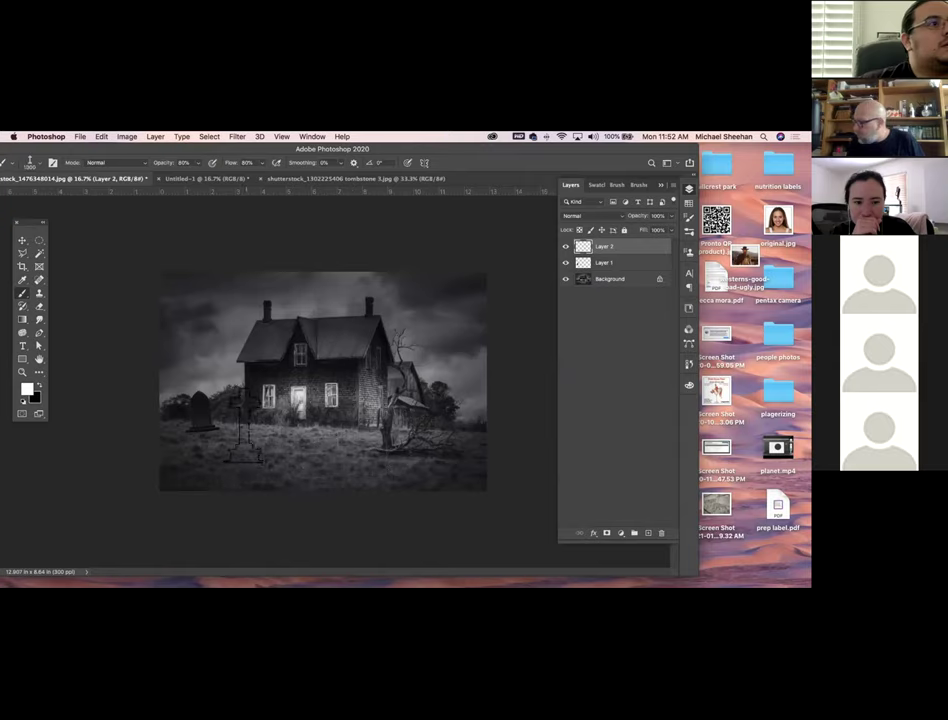
# - Try the cross stamp in white, undo it, and stamp the cross in black near the house's left corner, overlaying stamps to darken it
pyautogui.click(238, 428)
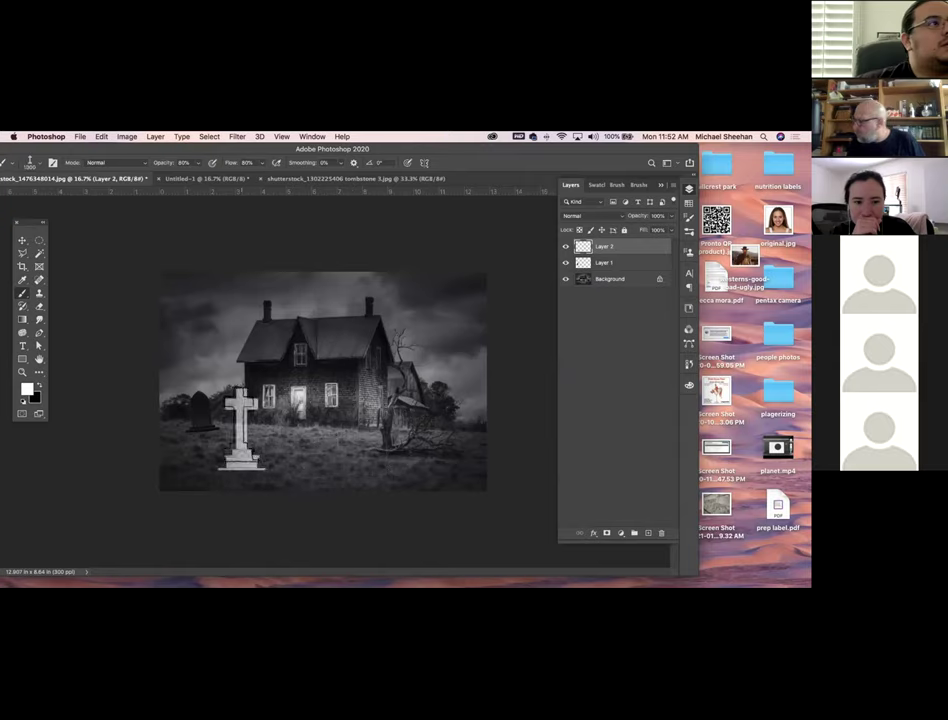
pyautogui.press('super+z')
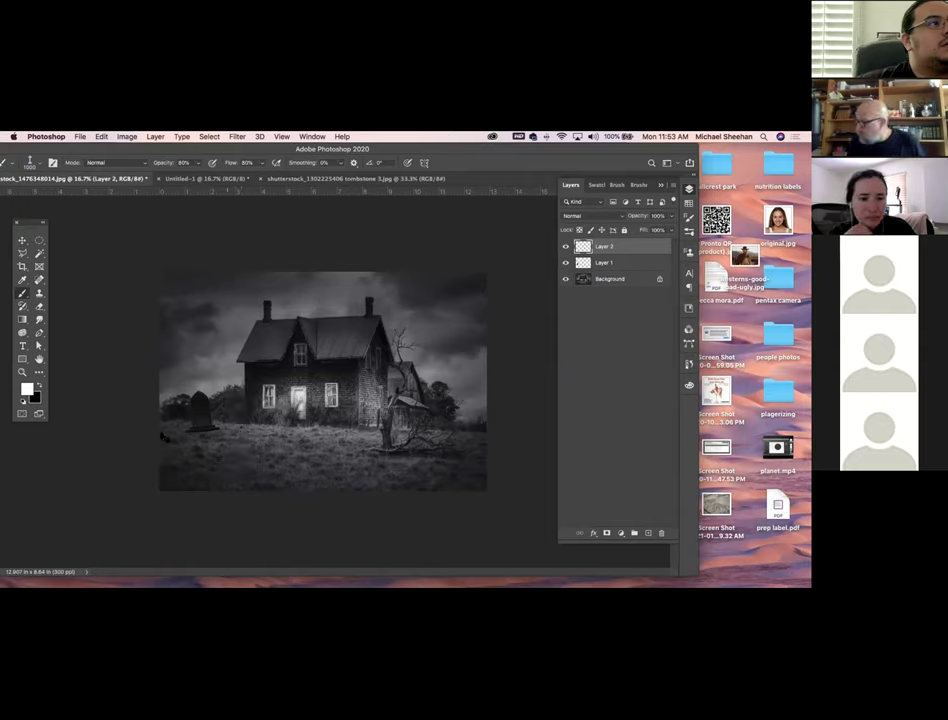
pyautogui.press('x')
pyautogui.click(238, 428)
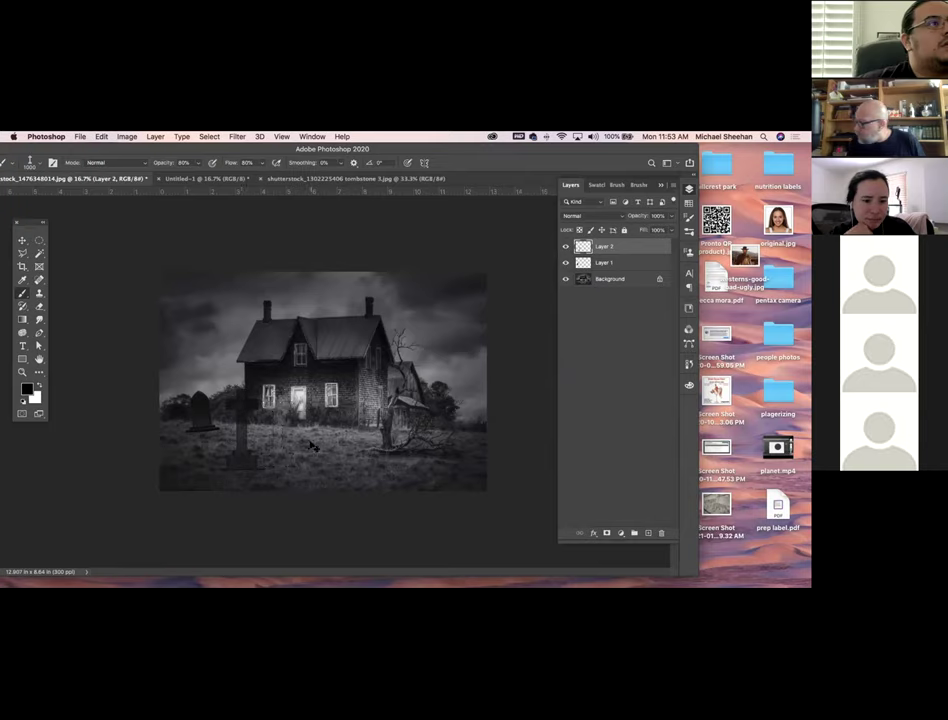
pyautogui.click(238, 425)
pyautogui.click(238, 425)
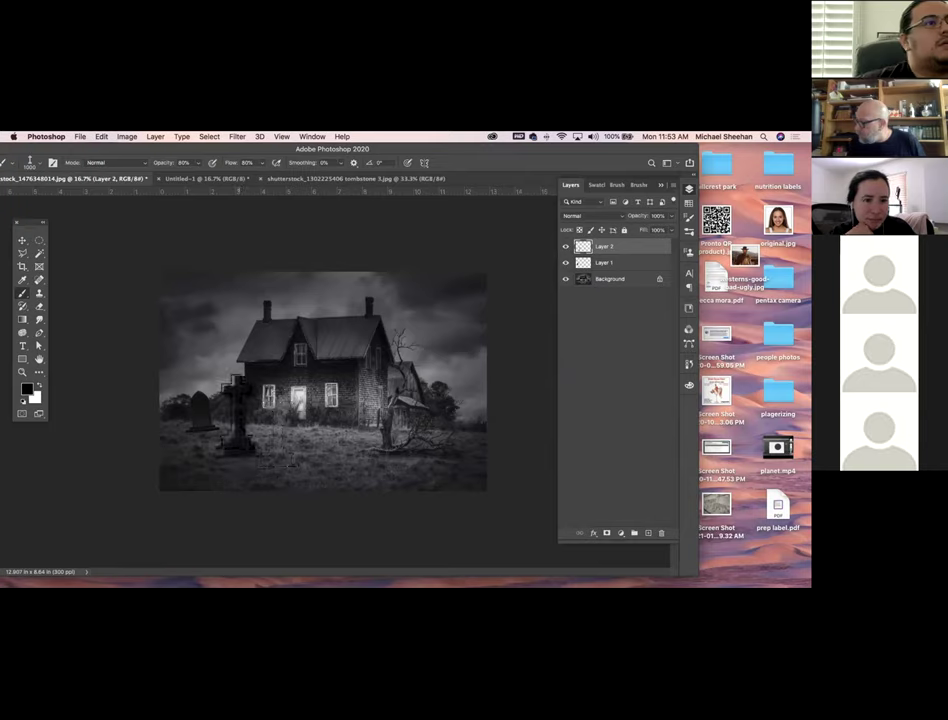
pyautogui.press('super+z')
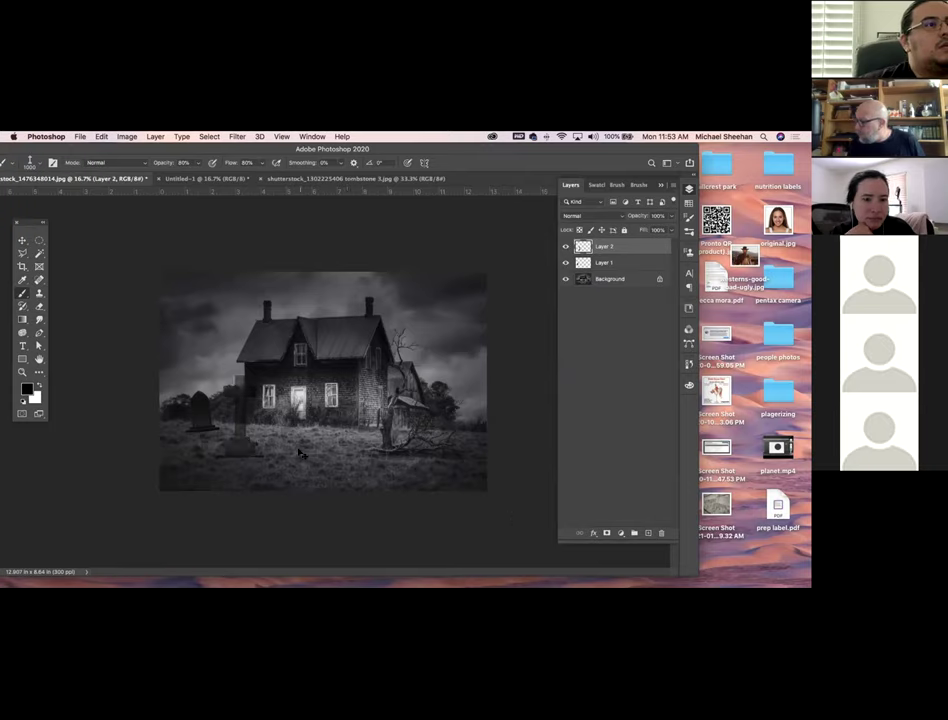
pyautogui.click(238, 425)
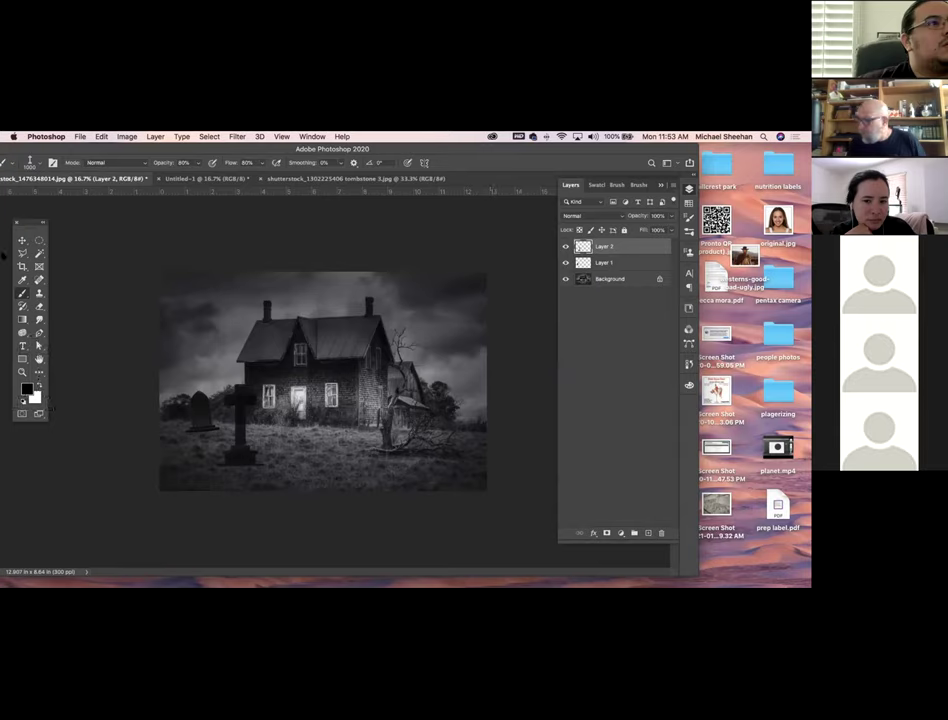
# - Rotate the cross tombstone about 7.7° clockwise and move it onto the grass beside the dead tree right of the house
pyautogui.press('v')
pyautogui.moveTo(243, 430); pyautogui.dragTo(233, 442)
pyautogui.press('super+t')
pyautogui.moveTo(280, 476); pyautogui.dragTo(289, 461)
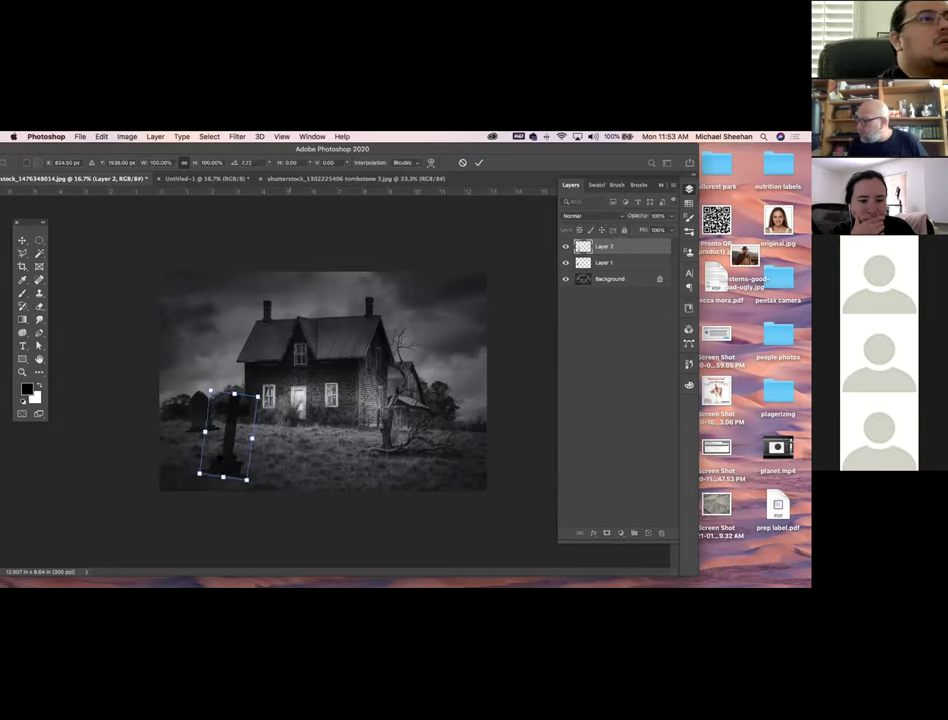
pyautogui.moveTo(233, 425); pyautogui.dragTo(361, 422)
pyautogui.press('Return')
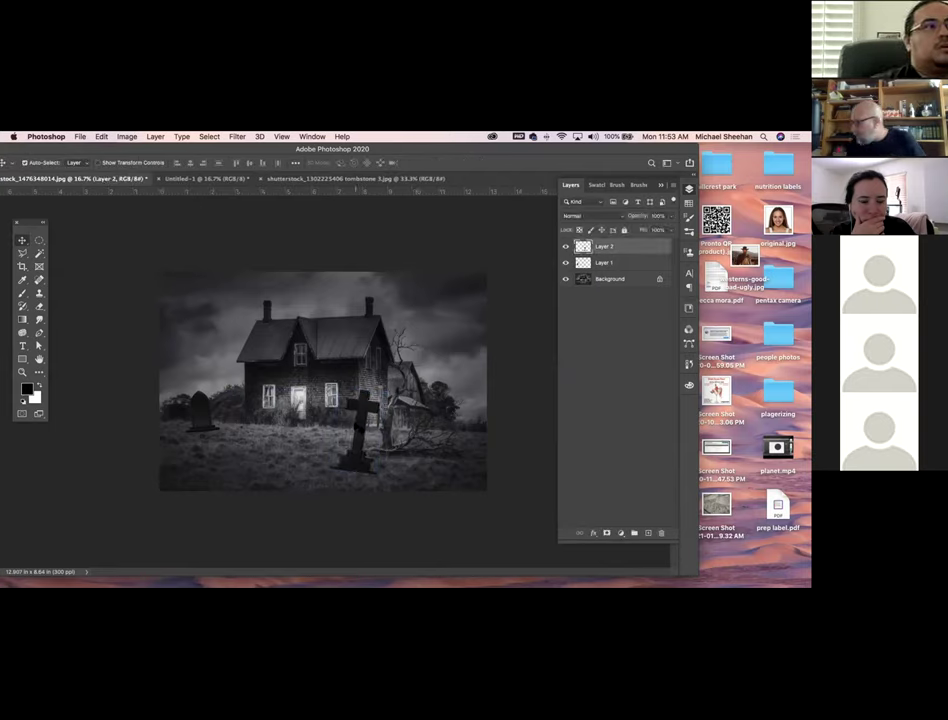
pyautogui.moveTo(362, 410); pyautogui.dragTo(377, 410)
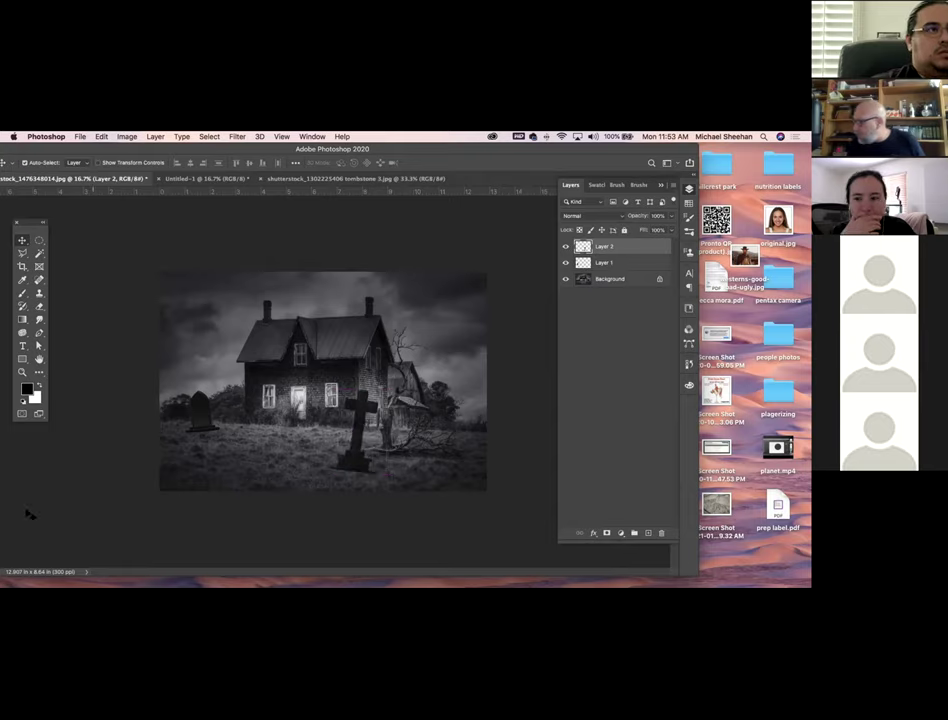
pyautogui.moveTo(353, 412); pyautogui.dragTo(343, 412)
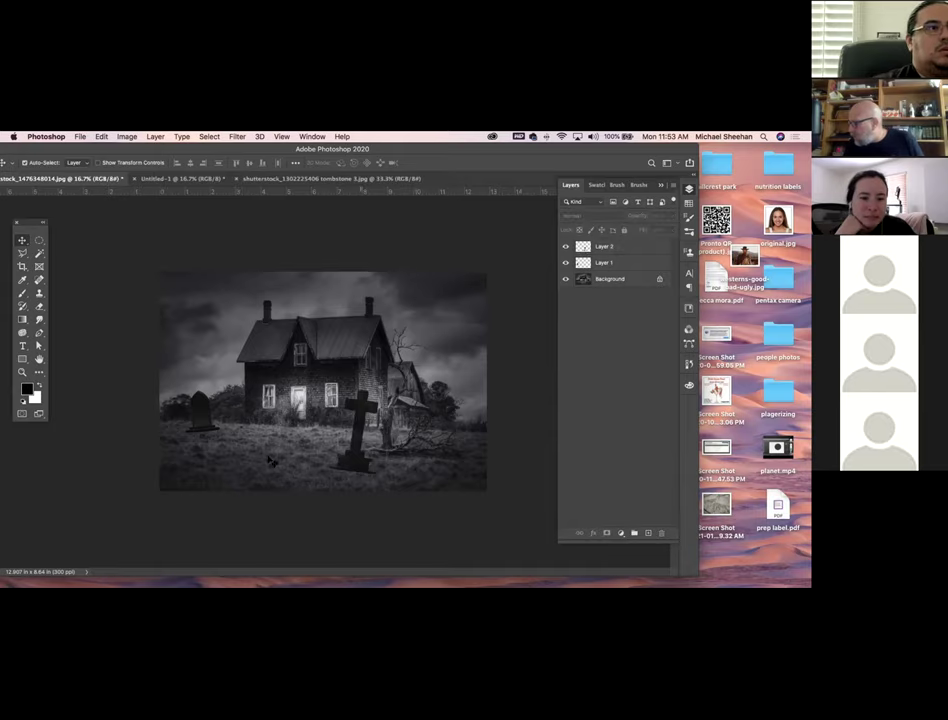
# - Close the cross tombstone source image and return to the farmhouse image
pyautogui.click(180, 178)
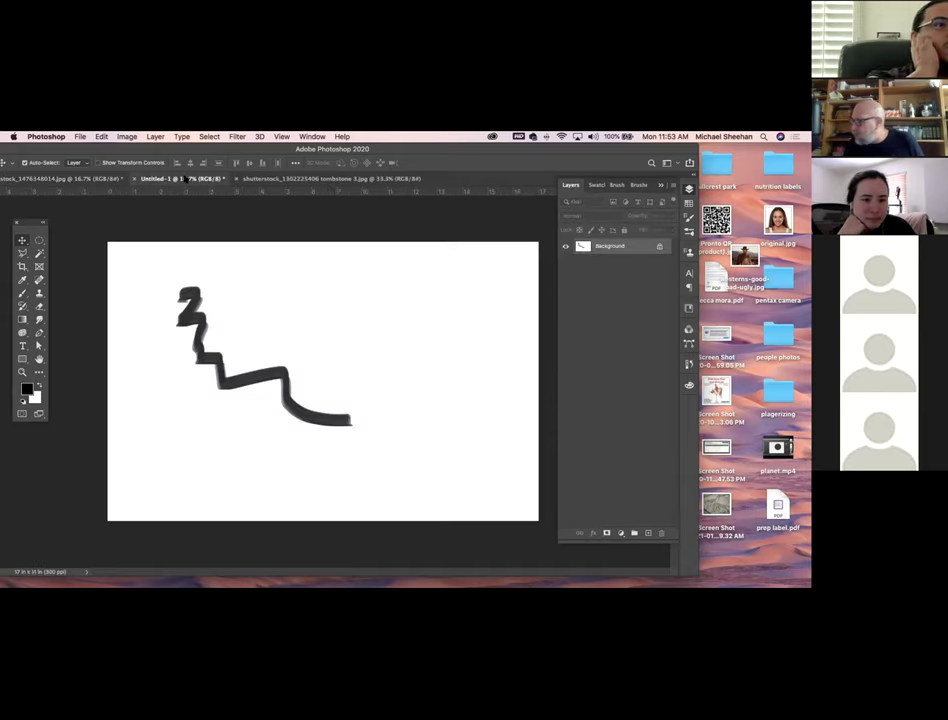
pyautogui.click(290, 178)
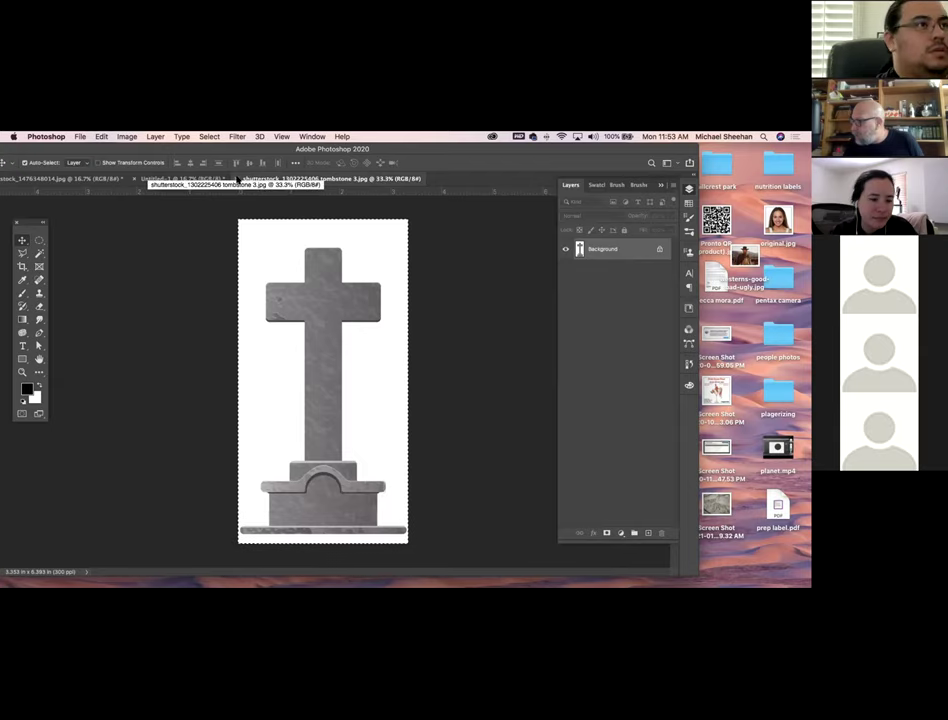
pyautogui.click(237, 178)
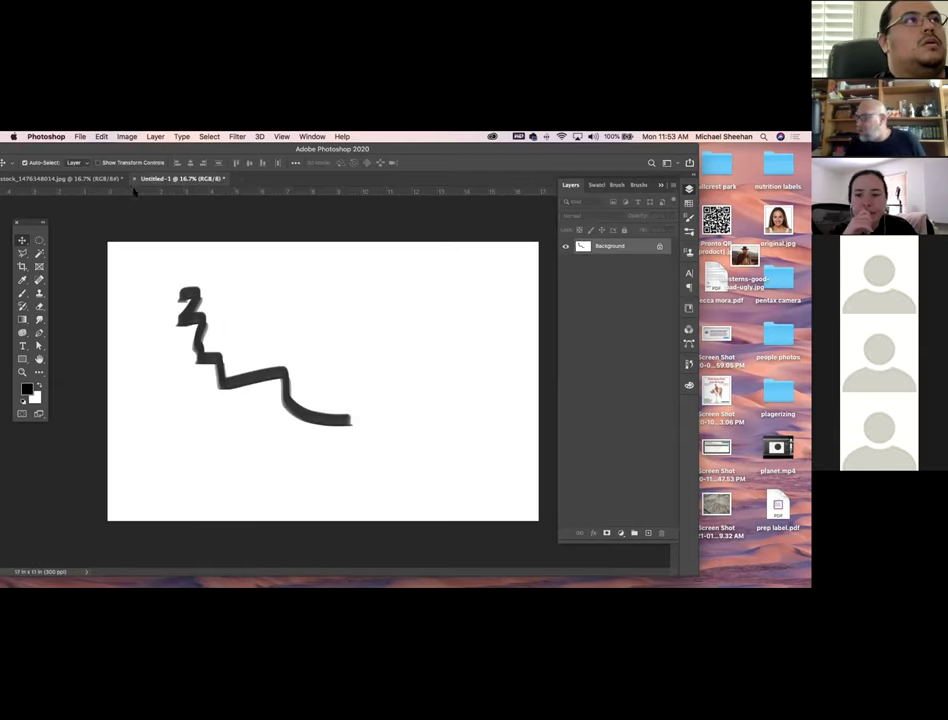
pyautogui.click(90, 178)
pyautogui.moveTo(124, 148); pyautogui.dragTo(165, 144)
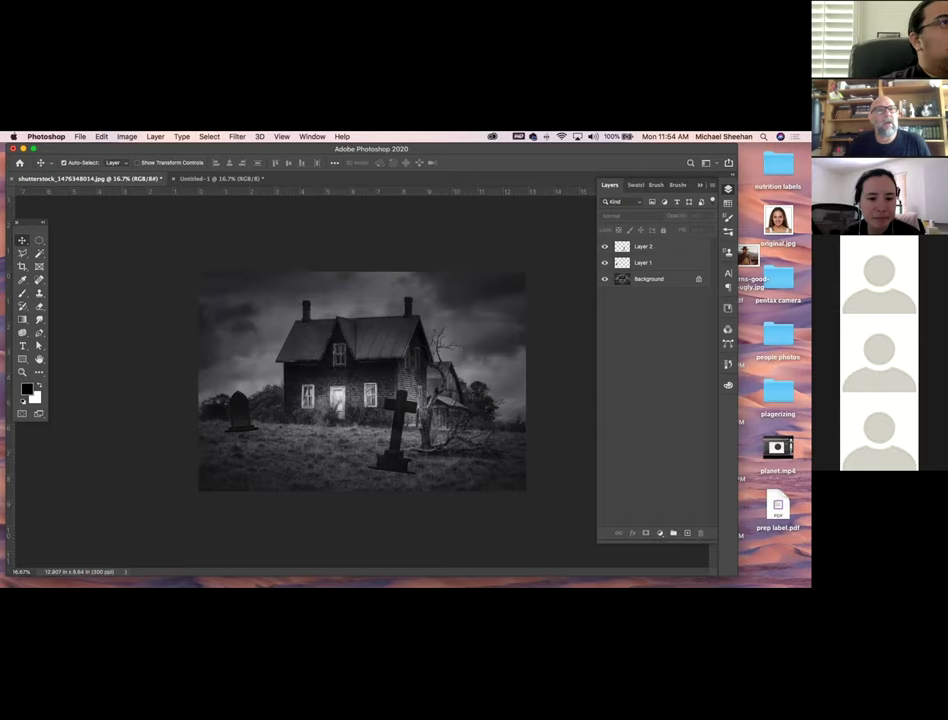
# - Open the bare tree photo shutterstock_448923115.jpg and define its whole canvas as a brush preset named "tree 1"
pyautogui.press('Tab')
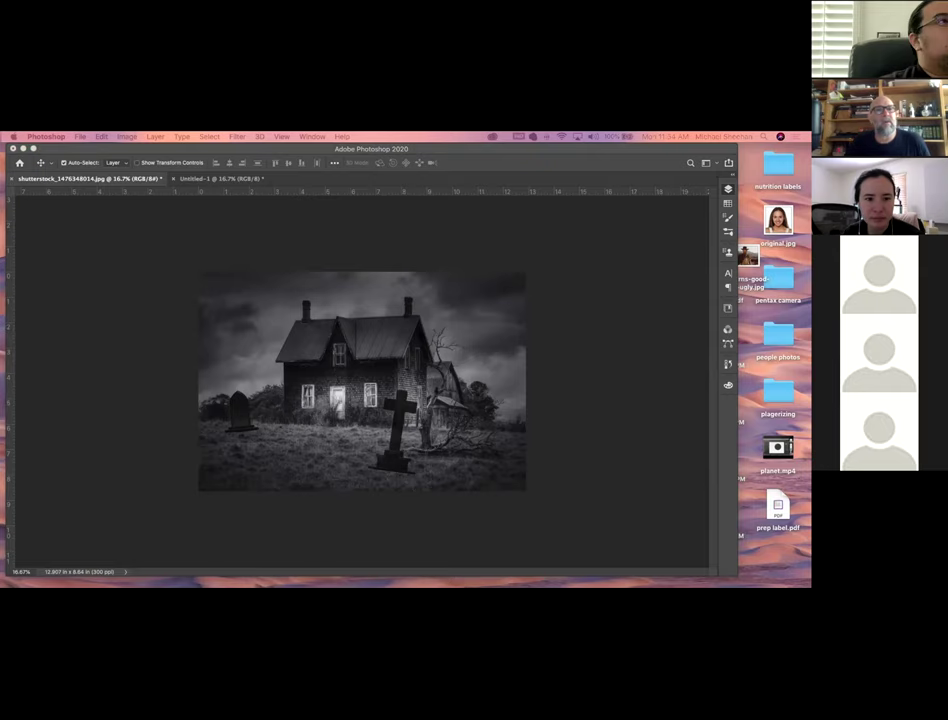
pyautogui.press('Tab')
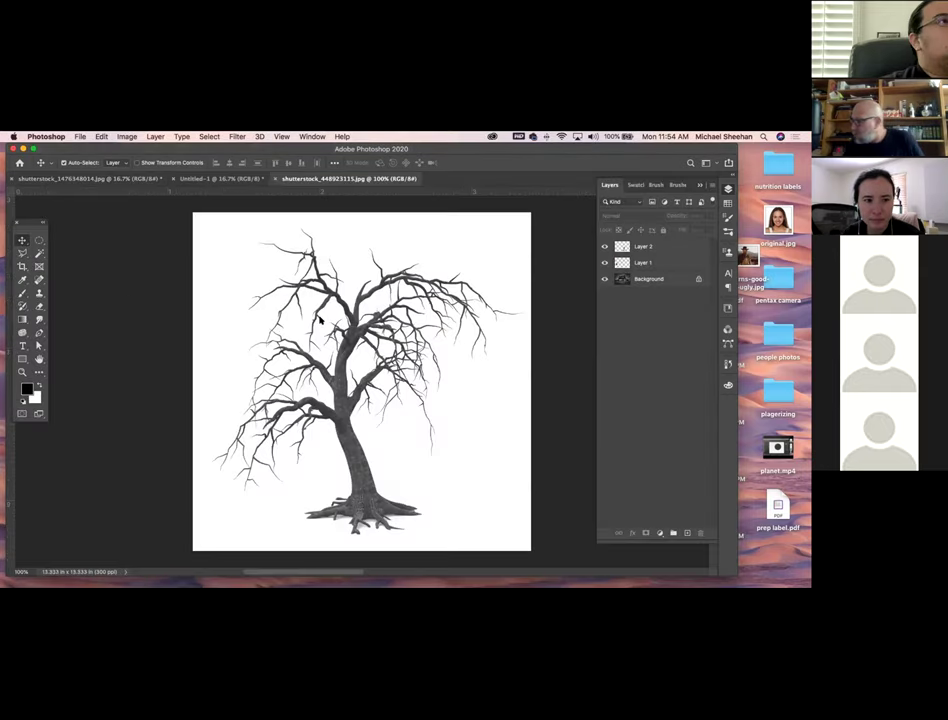
pyautogui.press('super+r')
pyautogui.press('super+a')
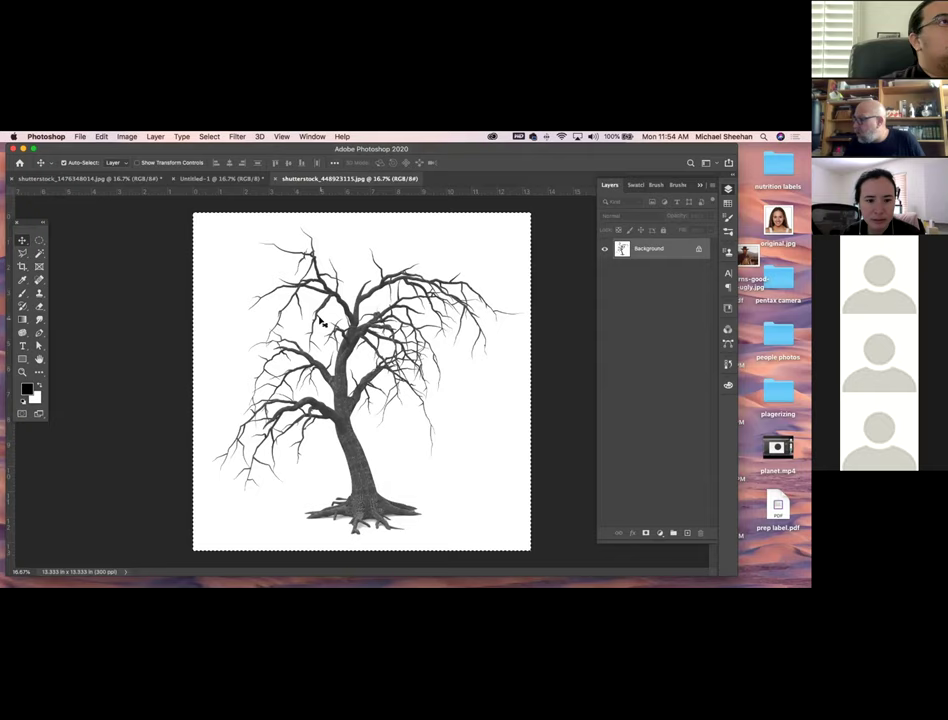
pyautogui.click(80, 136)
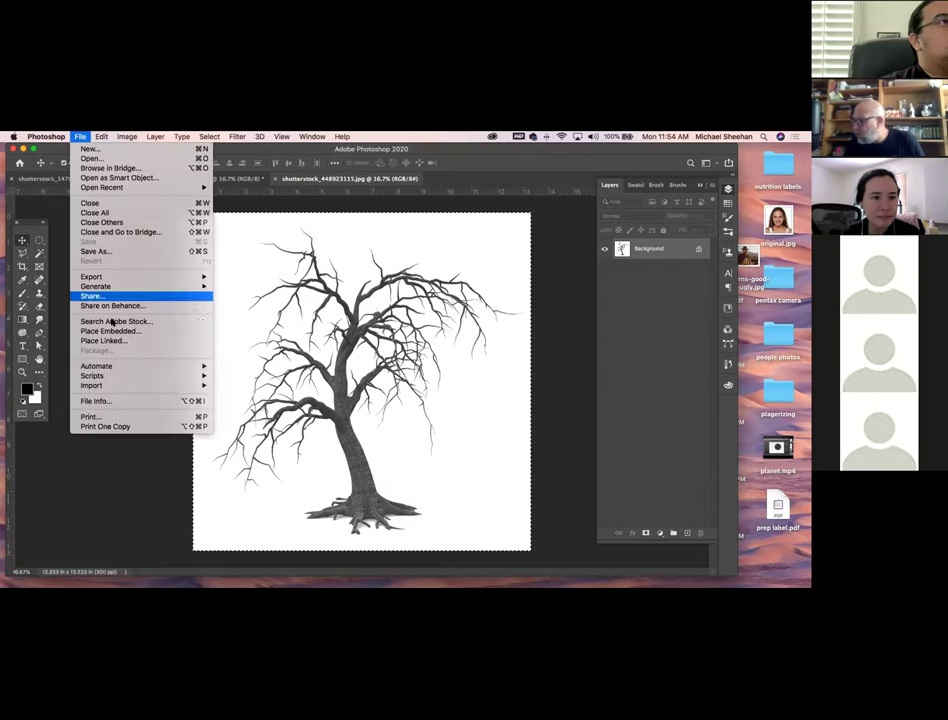
pyautogui.moveTo(102, 137)
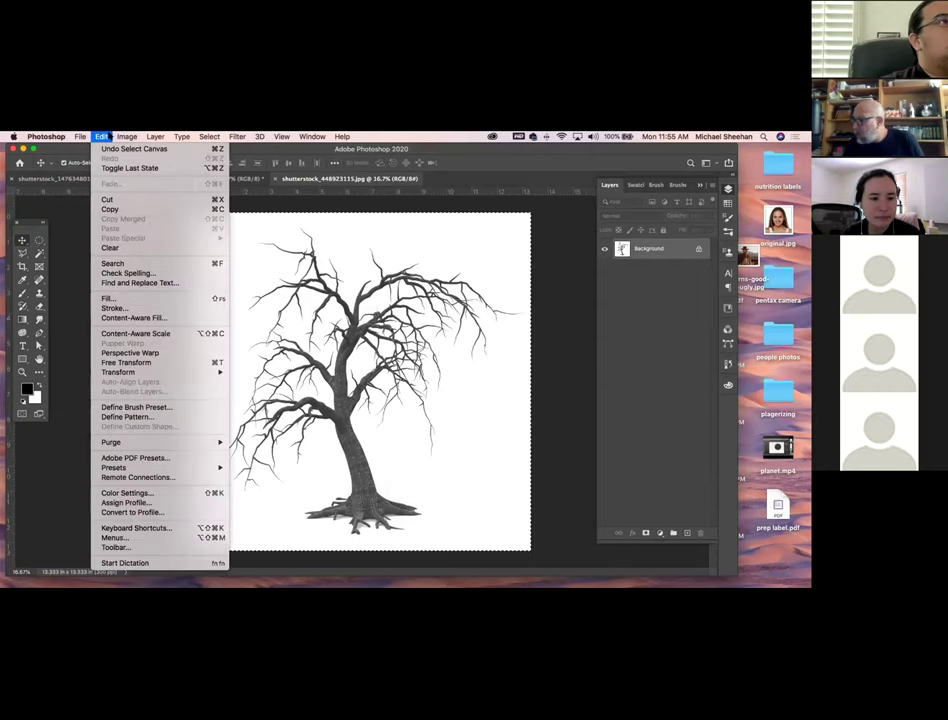
pyautogui.click(128, 408)
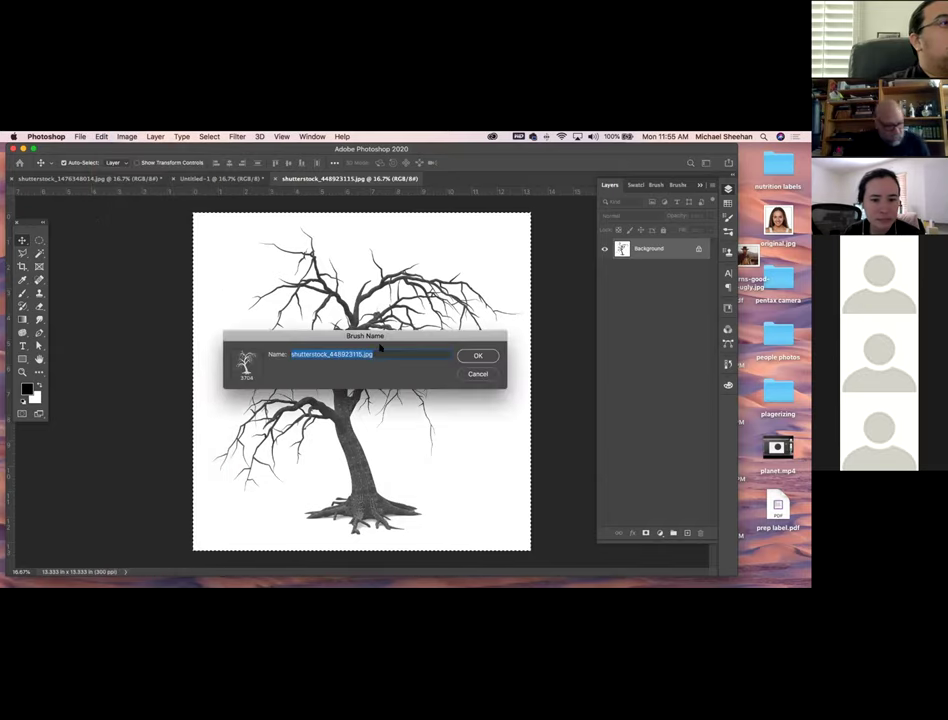
pyautogui.write('tree 1')
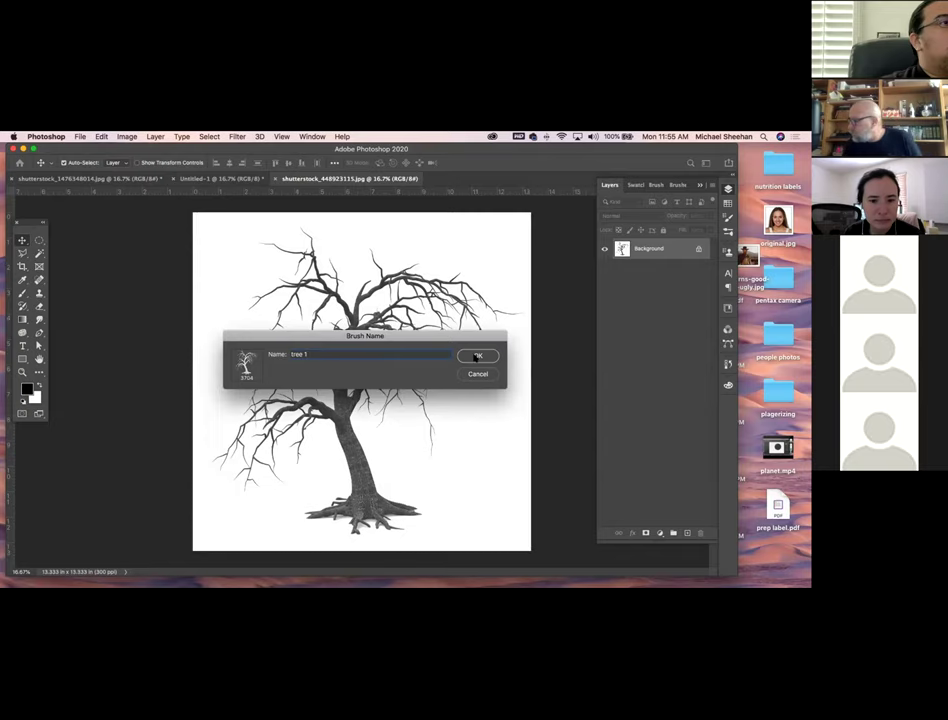
pyautogui.click(477, 356)
# - Add a new layer above the cross tombstone in the farmhouse image and stamp the tree 1 brush at 2800 px in black along the image's right edge
pyautogui.press('b')
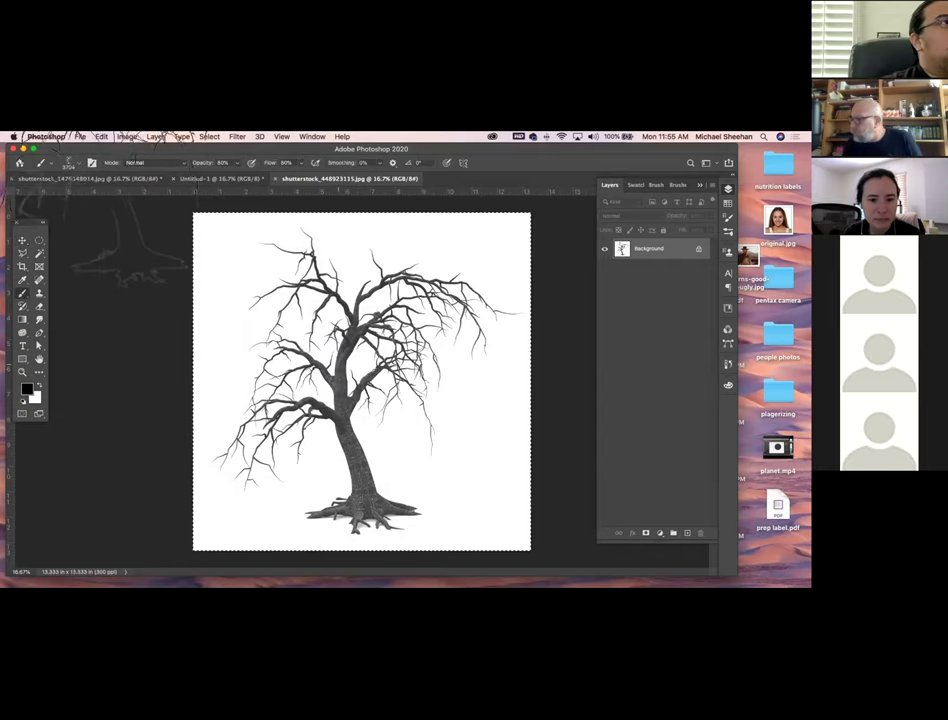
pyautogui.click(140, 137)
pyautogui.press('Escape')
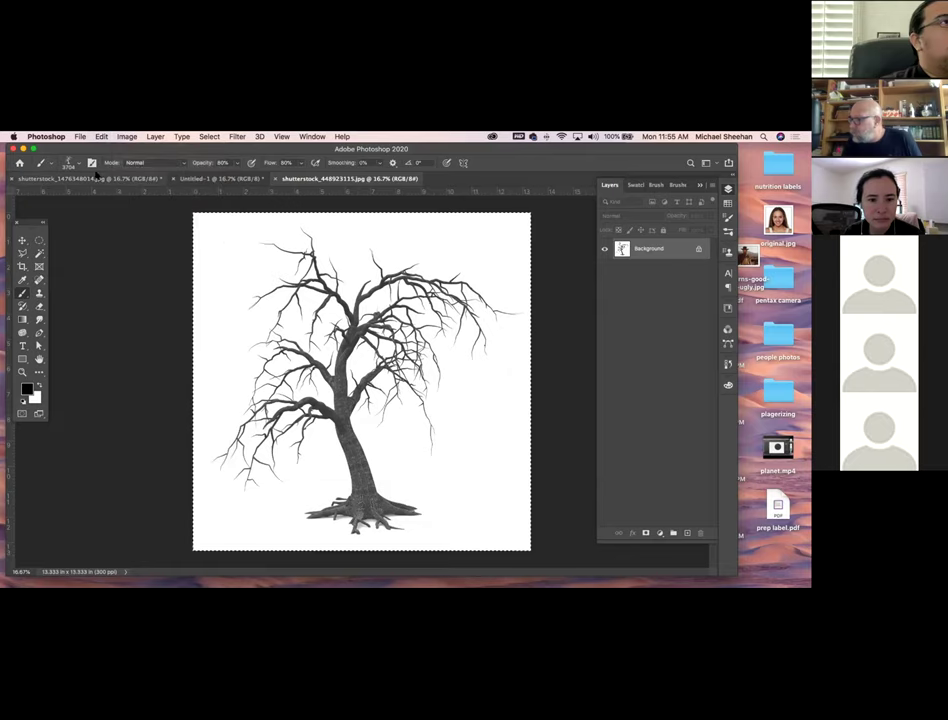
pyautogui.click(90, 178)
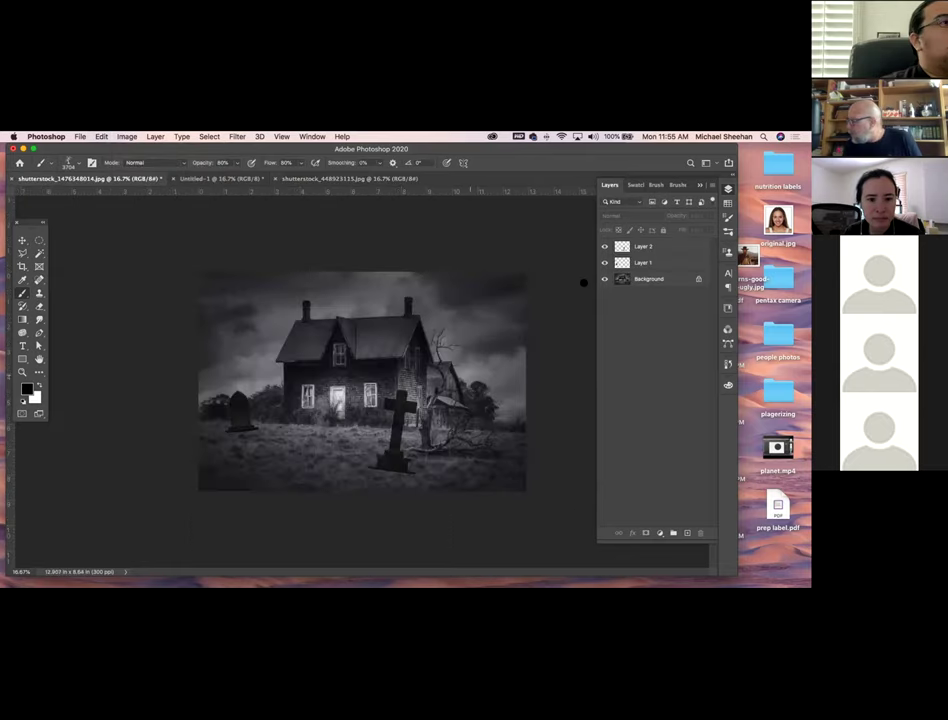
pyautogui.click(648, 246)
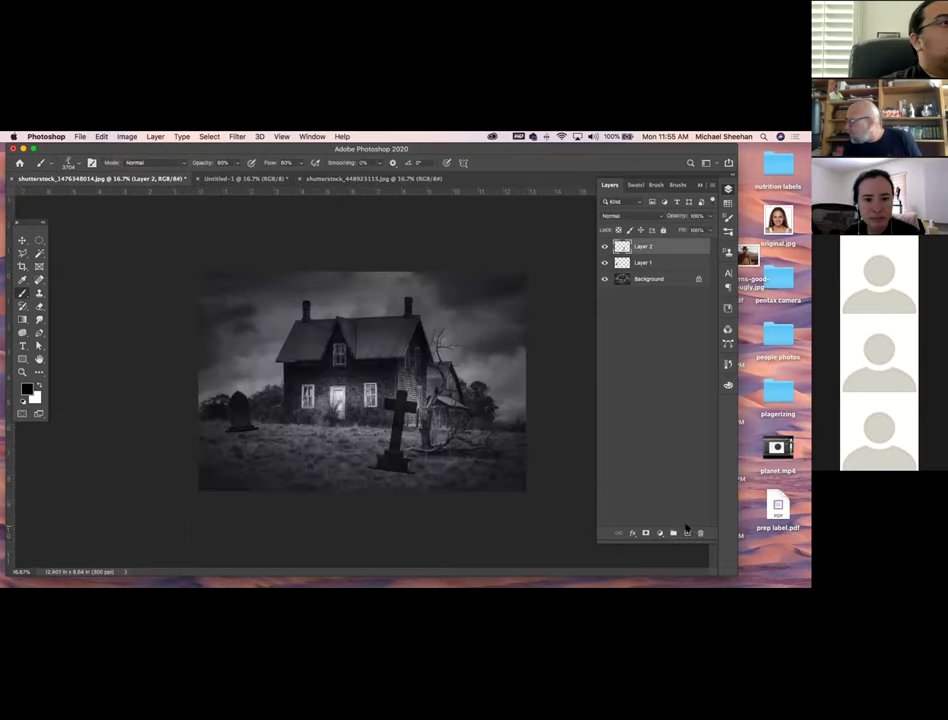
pyautogui.click(686, 534)
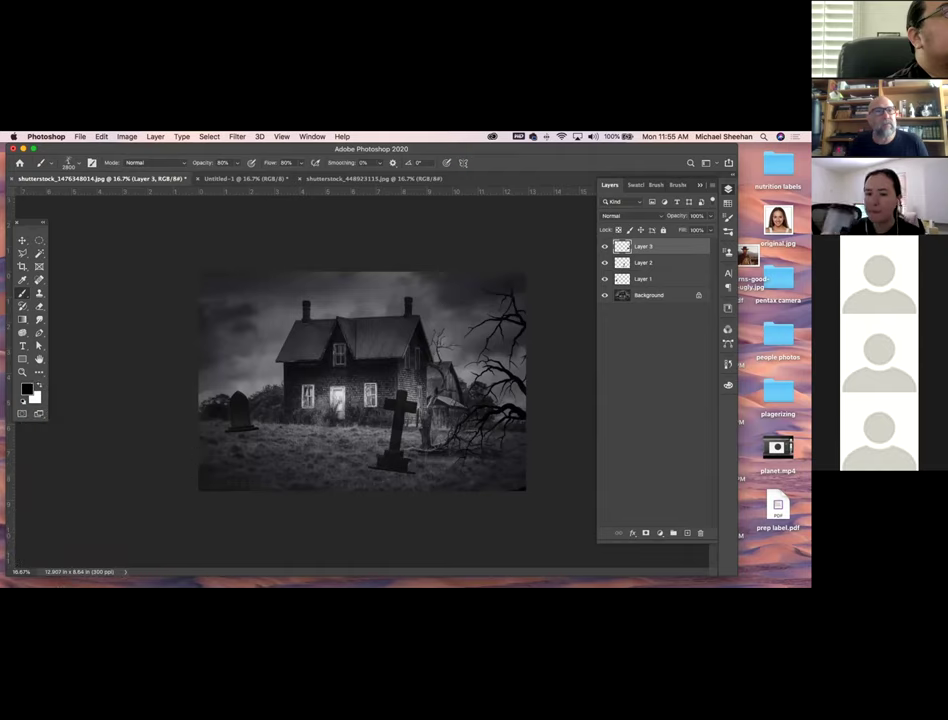
# - Open the gnarled tree photo shutterstock_49444810.jpg and define its whole canvas as a brush preset named "tree 2"
pyautogui.press('Tab')
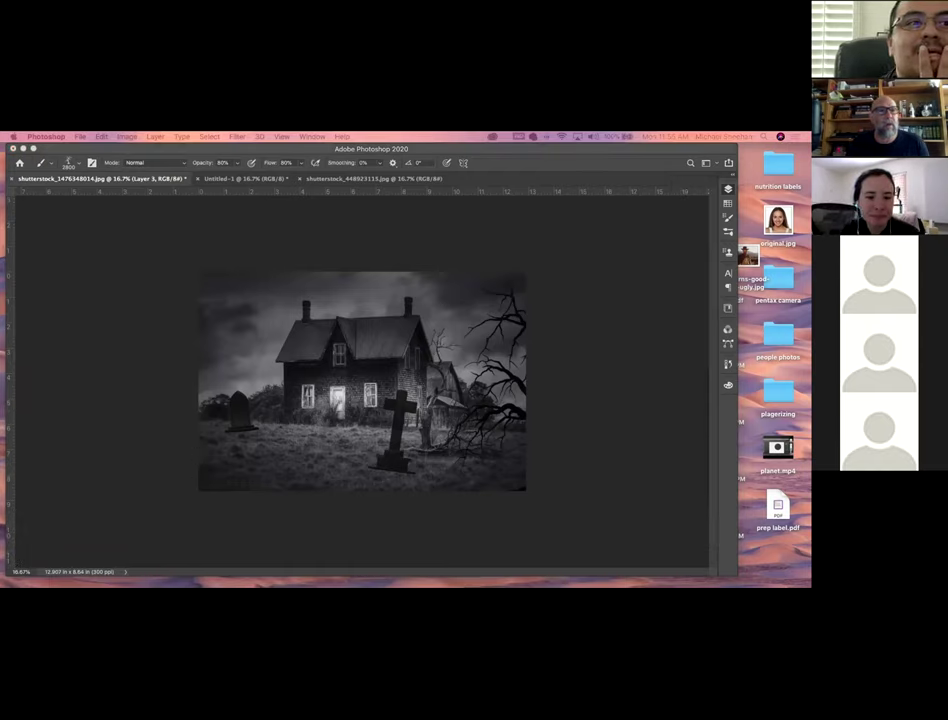
pyautogui.press('Tab')
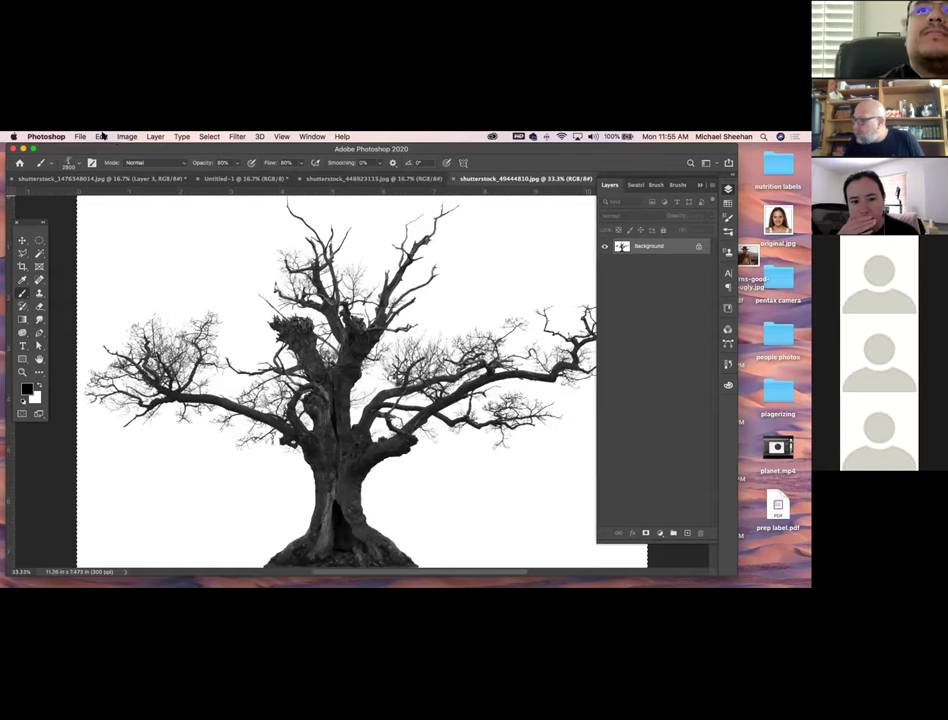
pyautogui.click(103, 137)
pyautogui.click(122, 408)
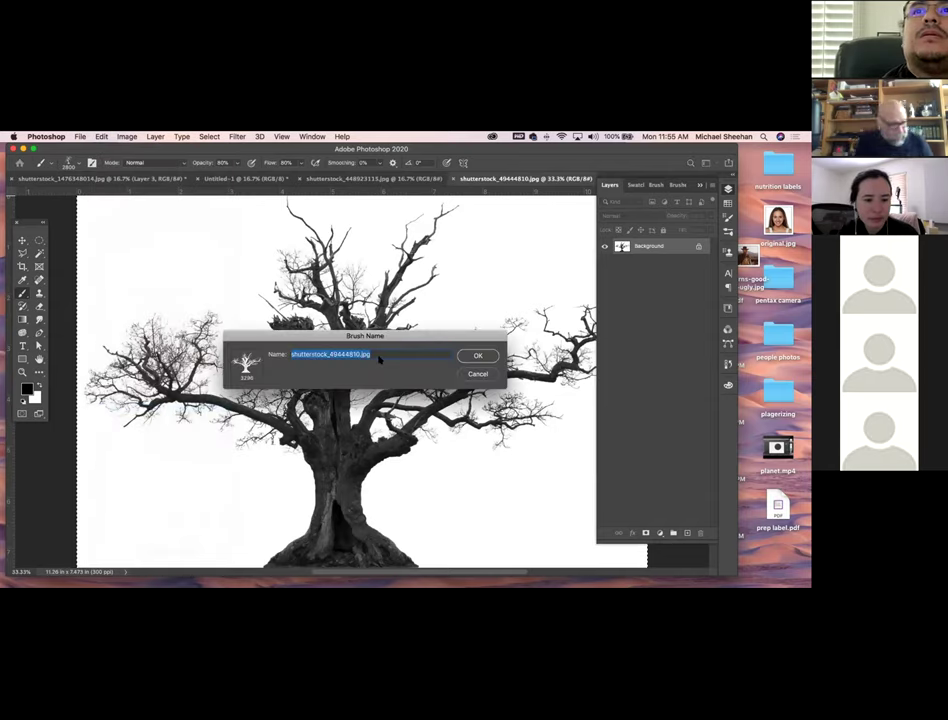
pyautogui.write('tree 2')
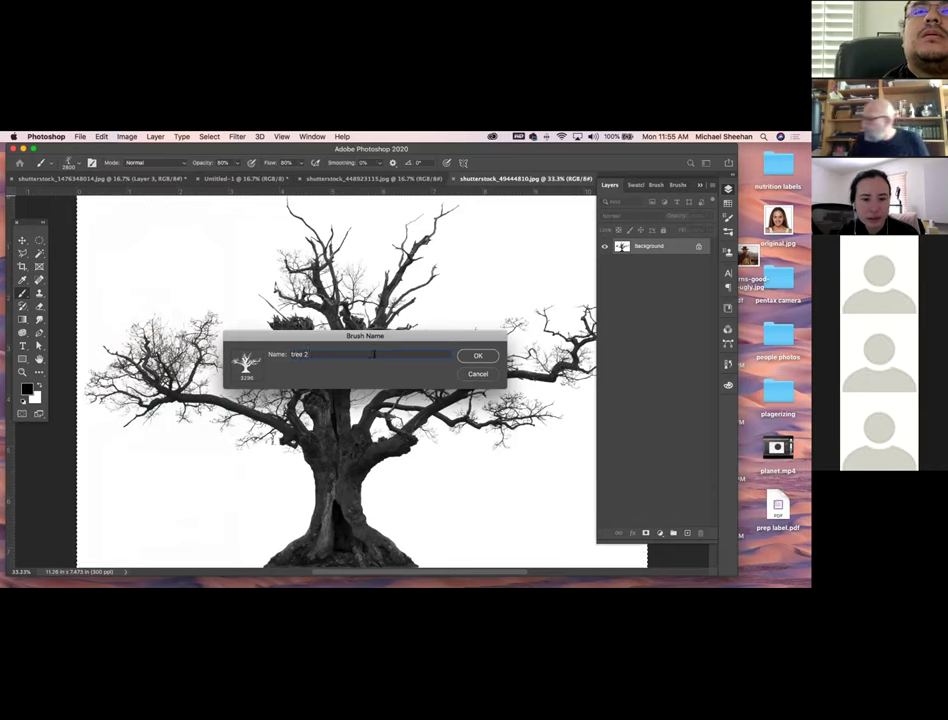
pyautogui.click(480, 356)
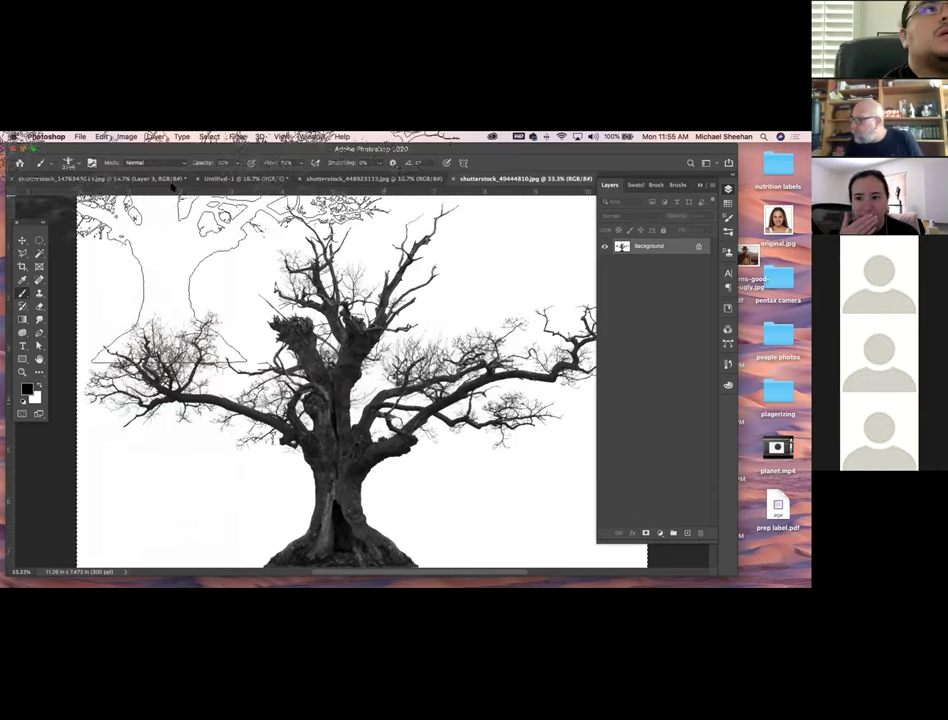
# - Enlarge the tree 2 brush to 4900 px and stamp its branches in black over the upper left of the farmhouse image
pyautogui.click(125, 178)
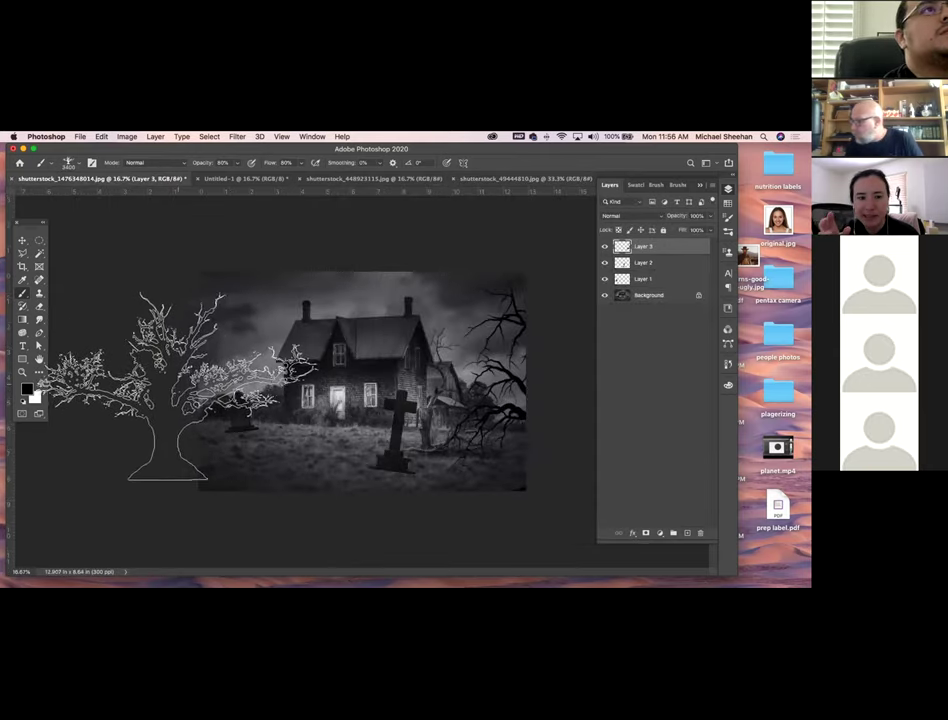
pyautogui.press(']')
pyautogui.press(']')
pyautogui.press(']')
pyautogui.press(']')
pyautogui.press(']')
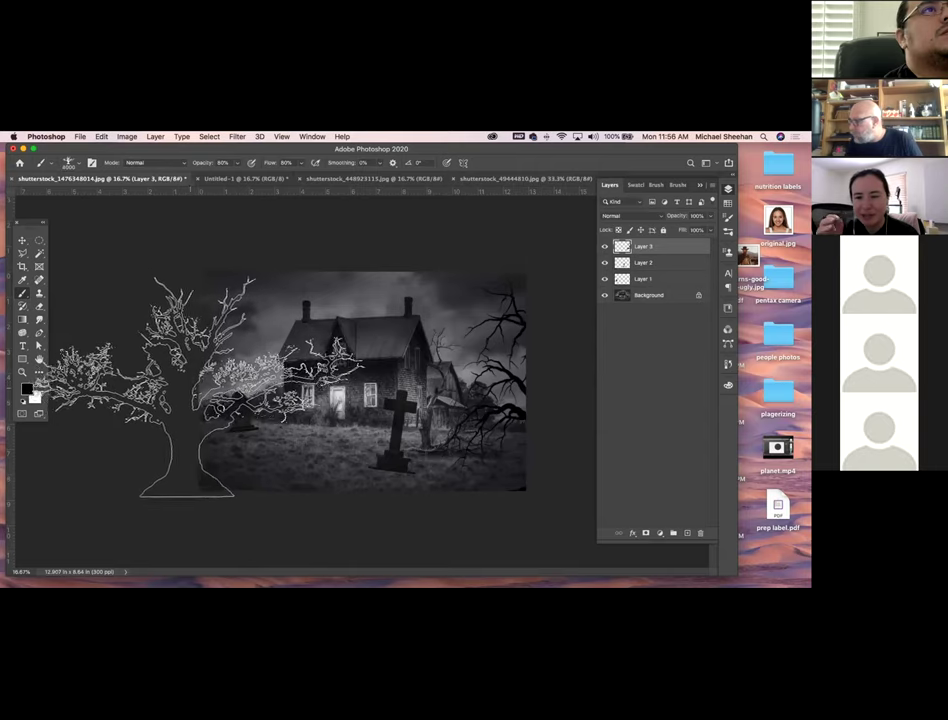
pyautogui.press(']')
pyautogui.press(']')
pyautogui.press(']')
pyautogui.press(']')
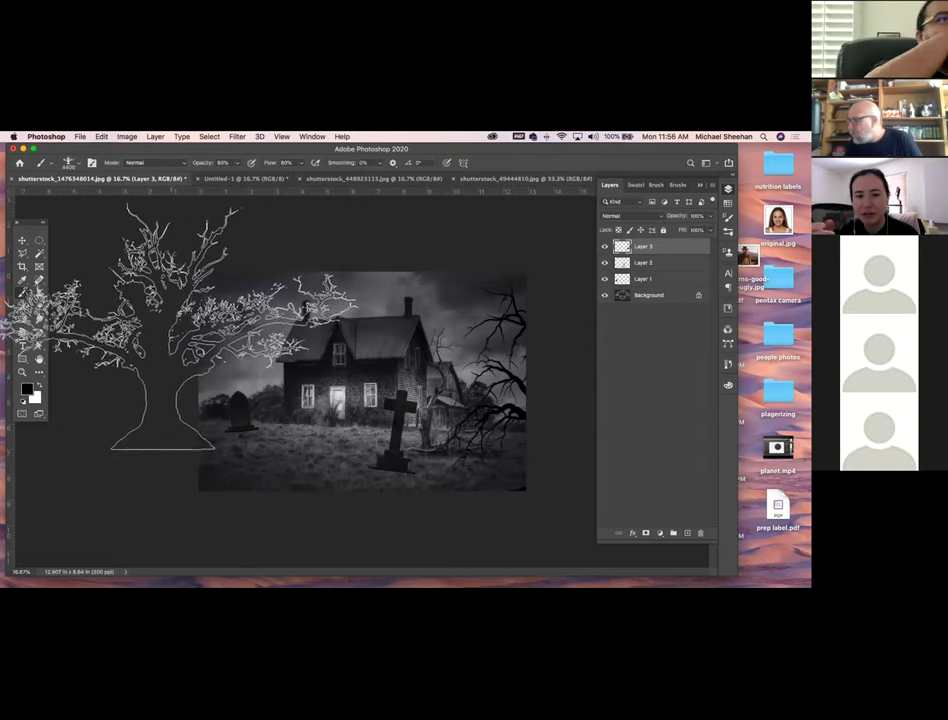
pyautogui.press(']')
pyautogui.press(']')
pyautogui.press(']')
pyautogui.press(']')
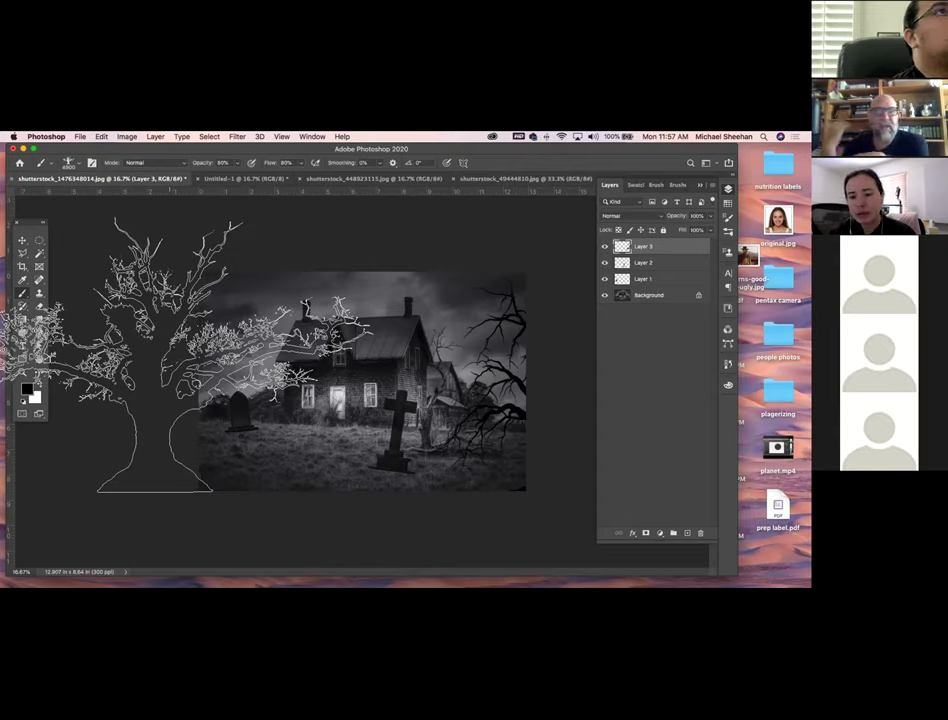
pyautogui.press('super+d')
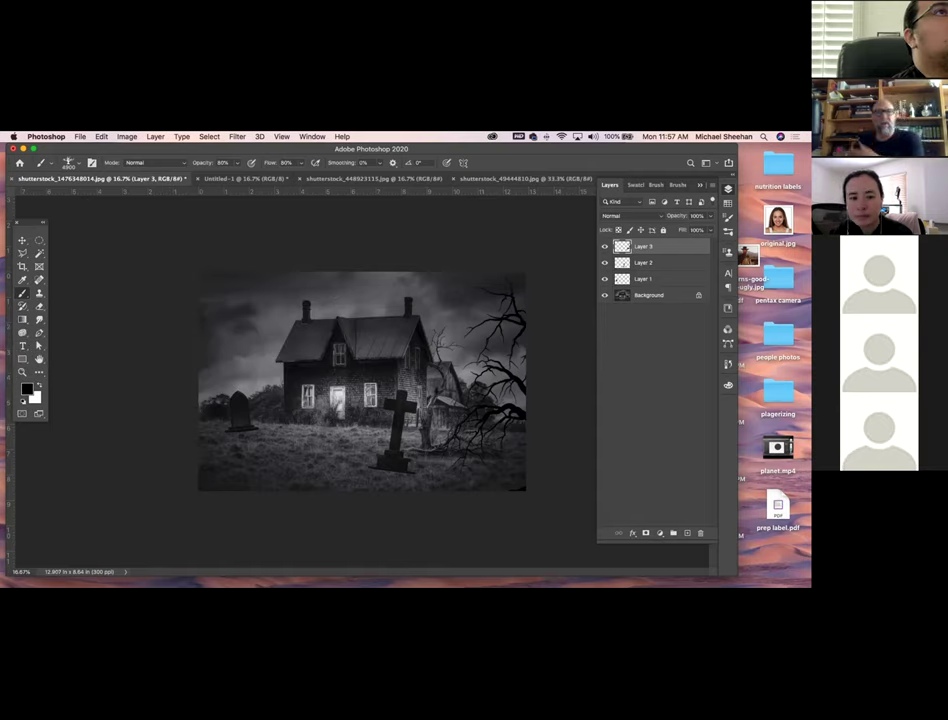
pyautogui.press('super+shift+d')
pyautogui.moveTo(323, 342); pyautogui.dragTo(640, 578)
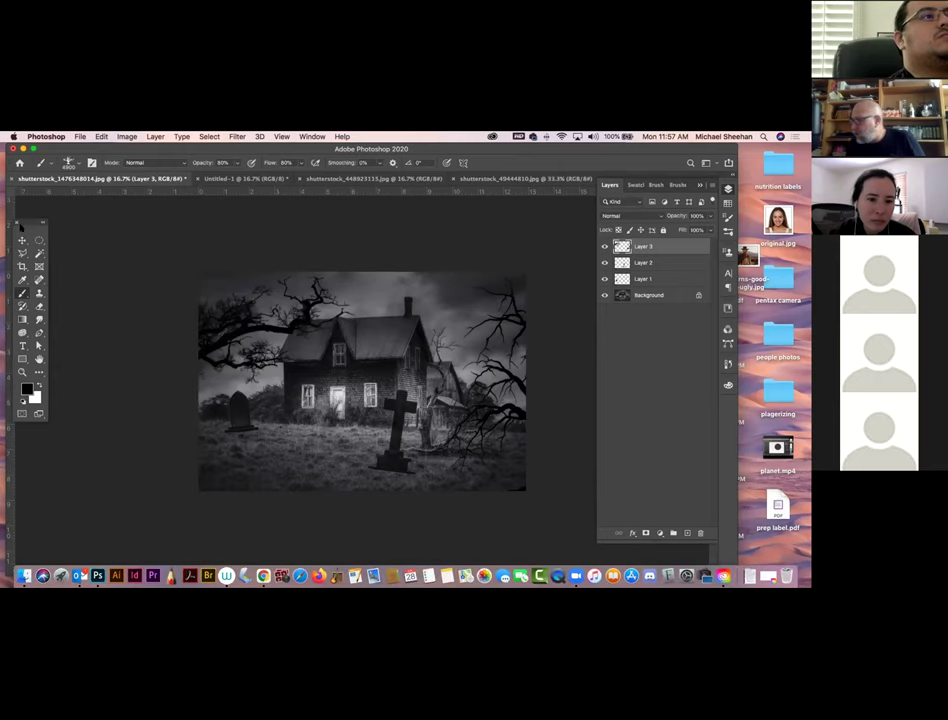
# - Add a new layer above the tree branches and set the foreground colour to an orange swatch for the Gradient tool
pyautogui.click(22, 241)
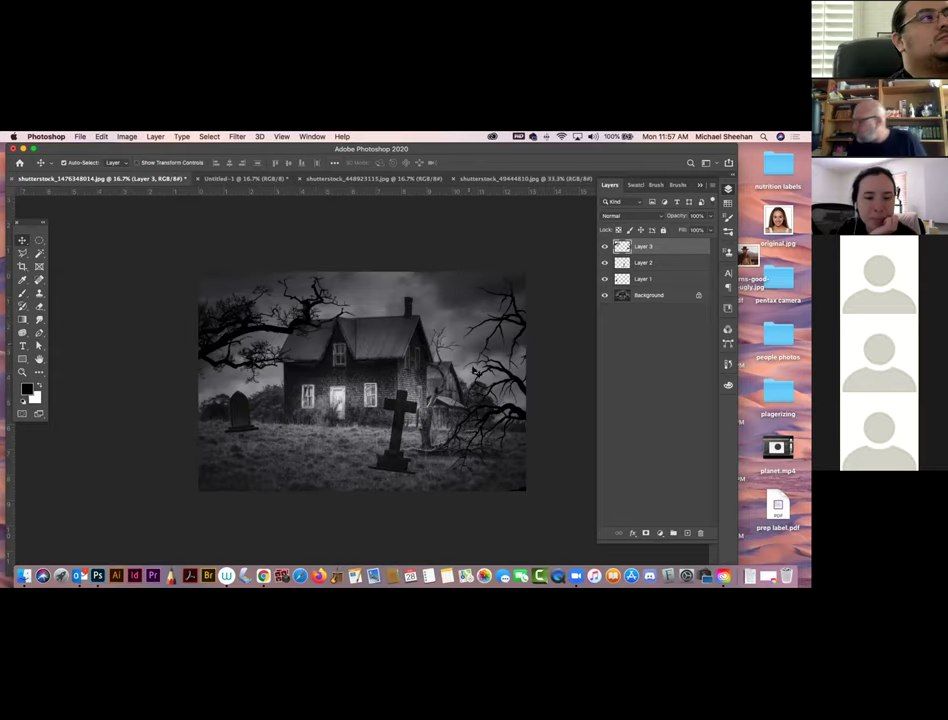
pyautogui.click(138, 381)
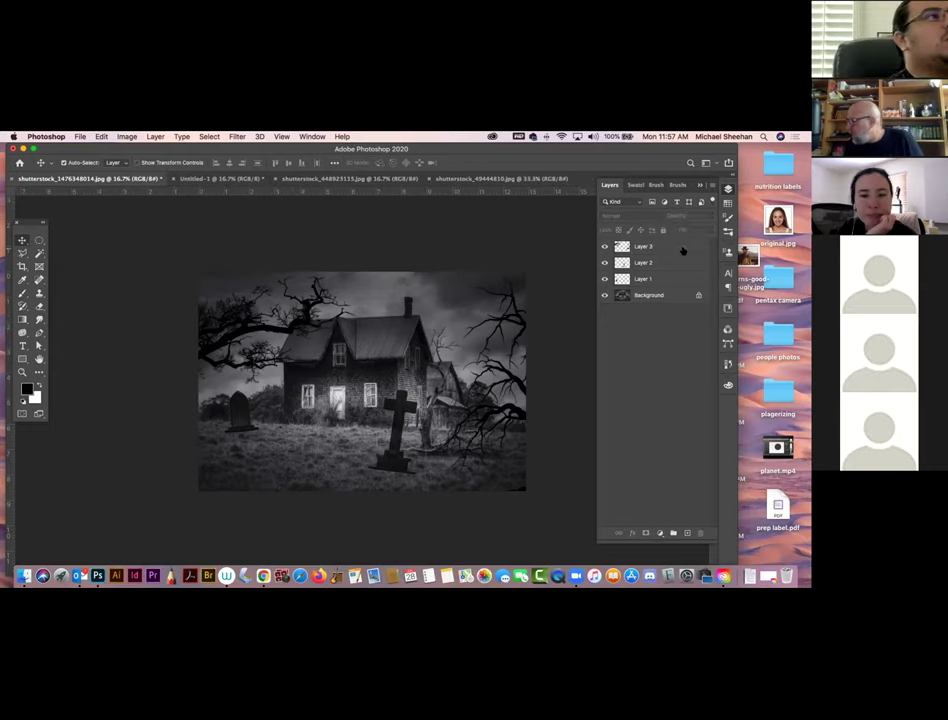
pyautogui.click(683, 249)
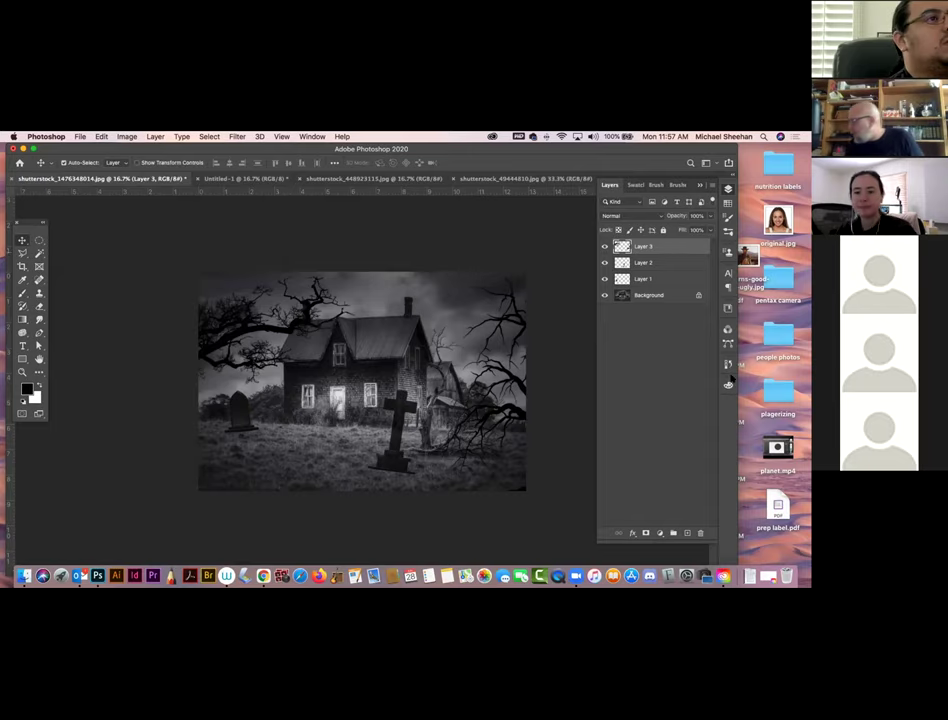
pyautogui.click(684, 533)
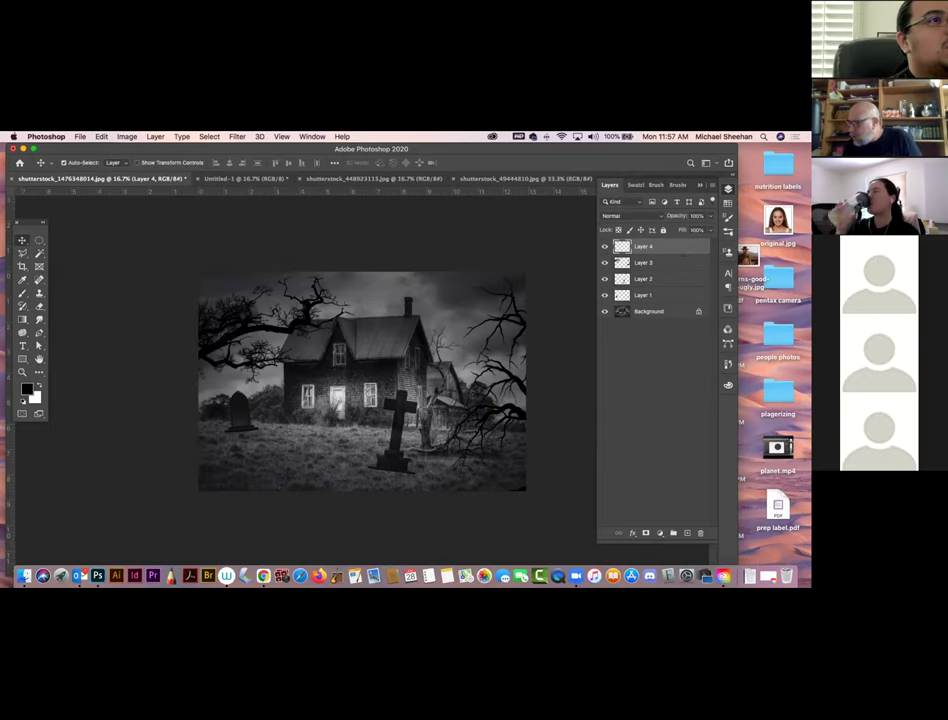
pyautogui.click(22, 319)
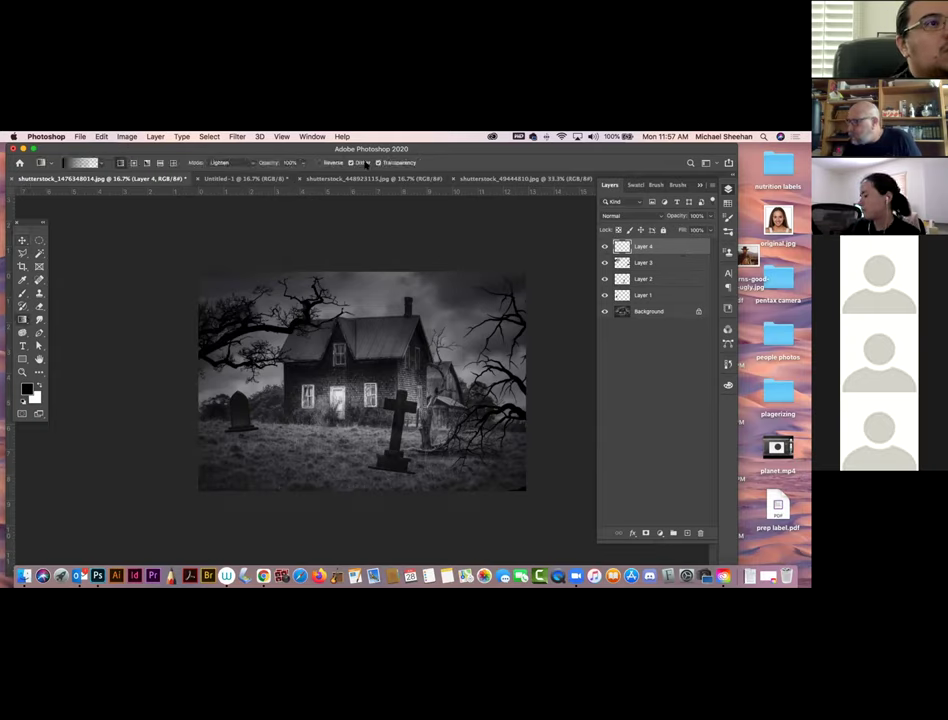
pyautogui.click(636, 185)
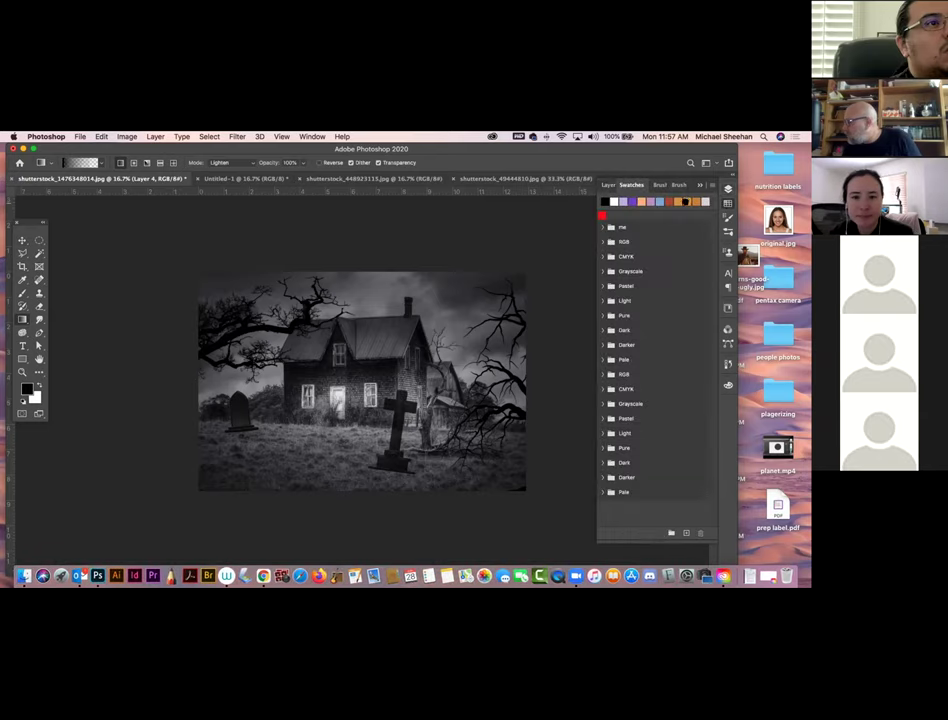
pyautogui.click(685, 201)
pyautogui.click(609, 185)
# - Try an orange-to-transparent gradient from the image's bottom edge up over the grass, and undo it
pyautogui.moveTo(349, 495); pyautogui.dragTo(347, 400)
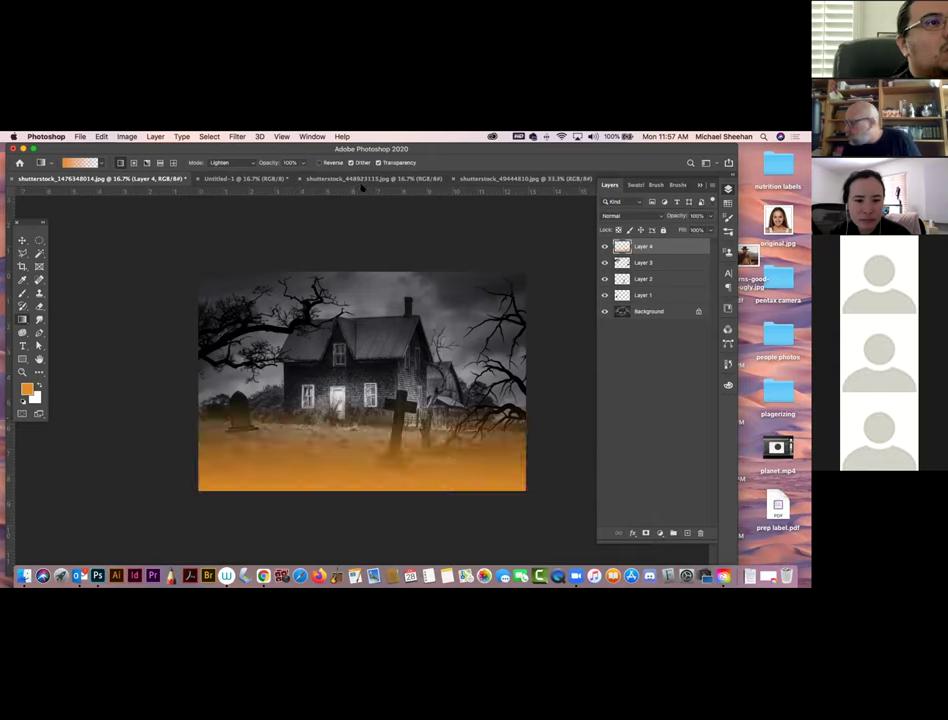
pyautogui.click(646, 215)
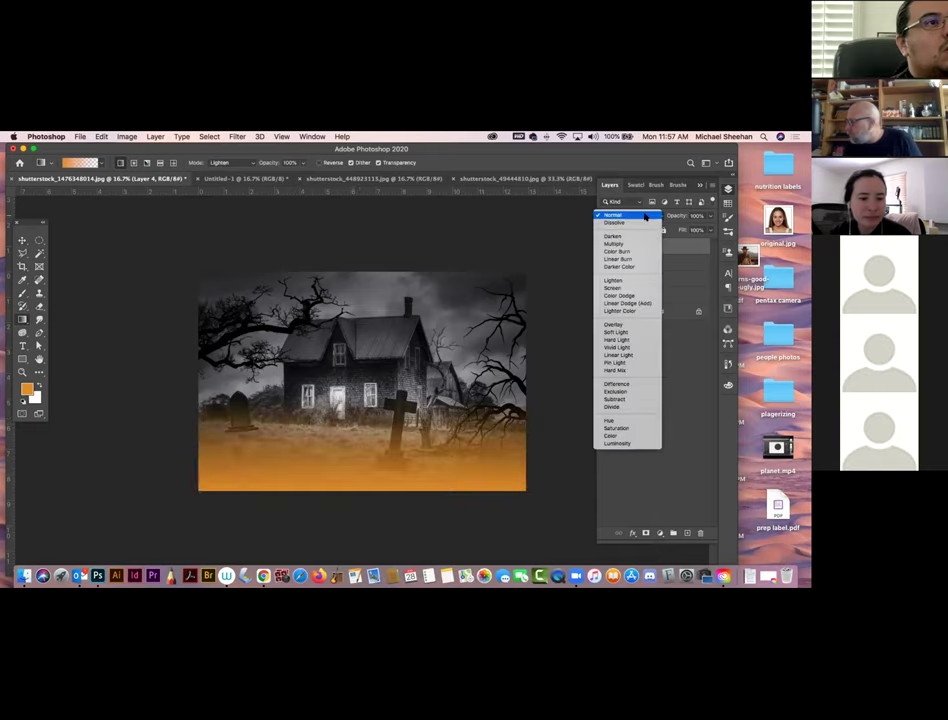
pyautogui.click(645, 216)
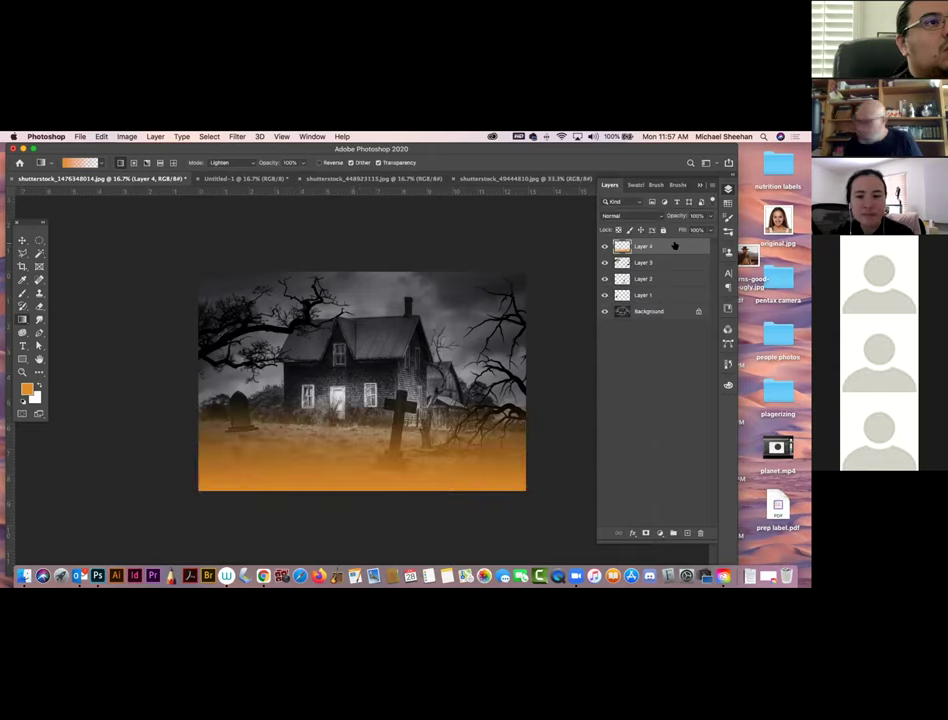
pyautogui.press('super+z')
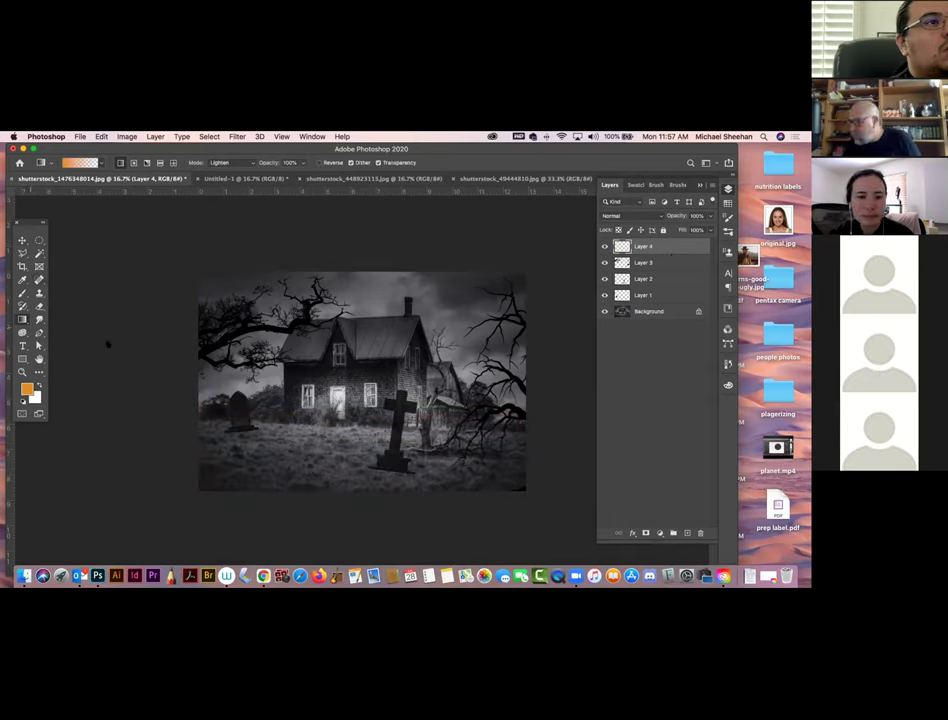
# - Draw an orange-to-transparent gradient from the image's bottom edge up to the house on Layer 4 and set its blending mode to Overlay
pyautogui.moveTo(375, 497); pyautogui.dragTo(366, 346)
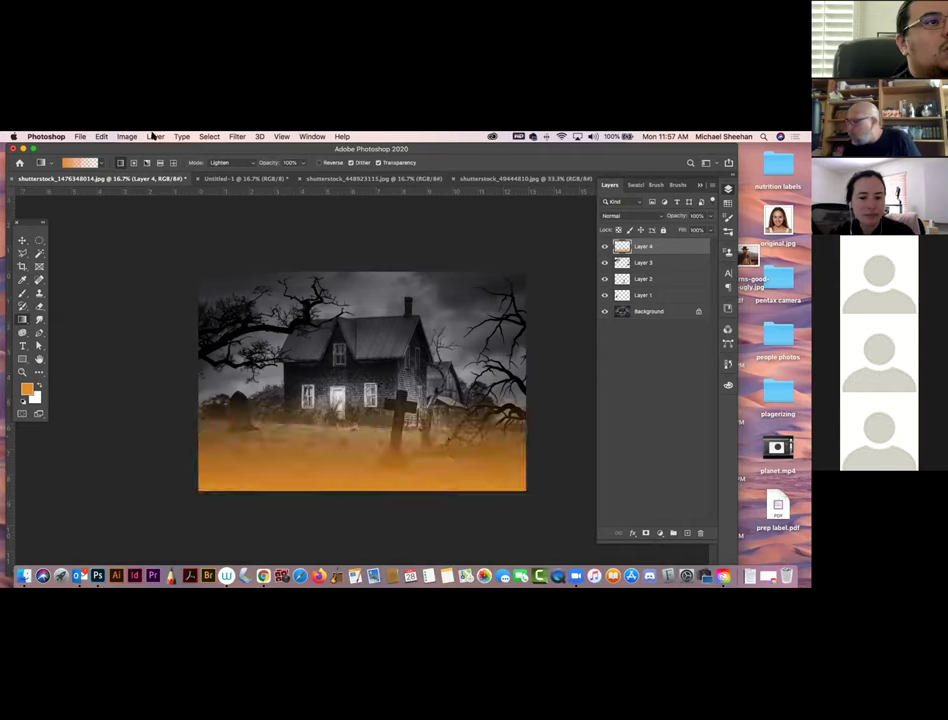
pyautogui.click(622, 216)
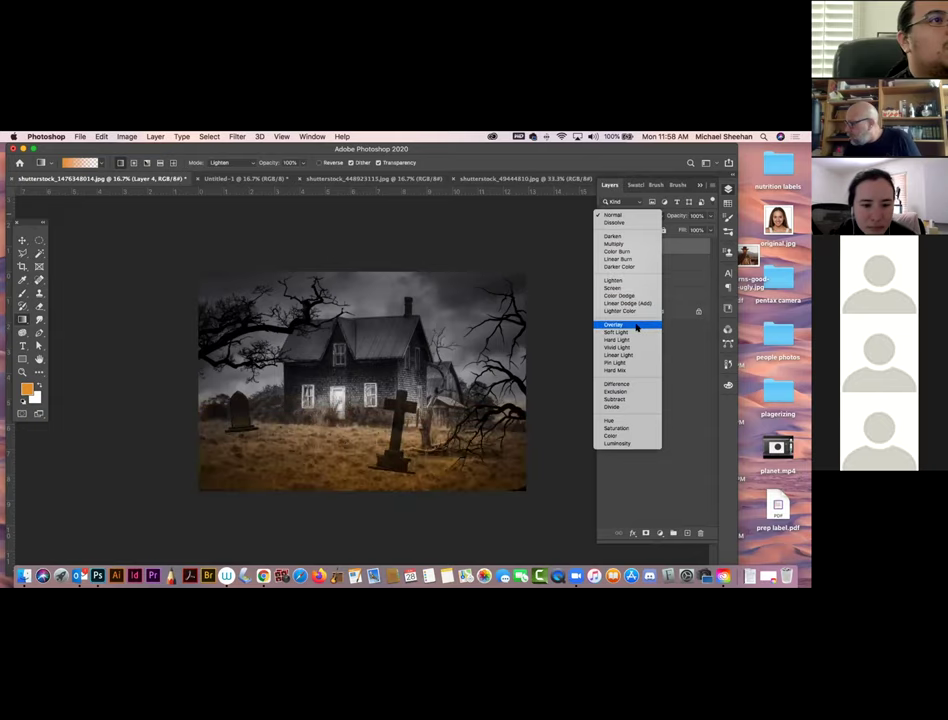
pyautogui.click(636, 326)
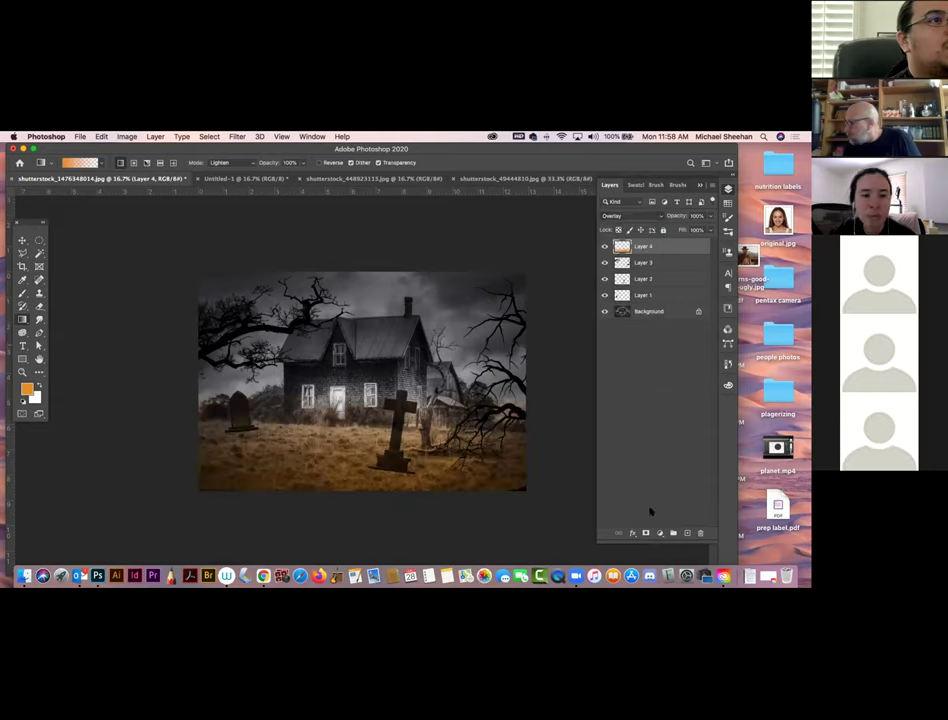
# - Add a new layer and draw a light blue-to-transparent gradient from above the sky down to the house's lower windows
pyautogui.click(687, 533)
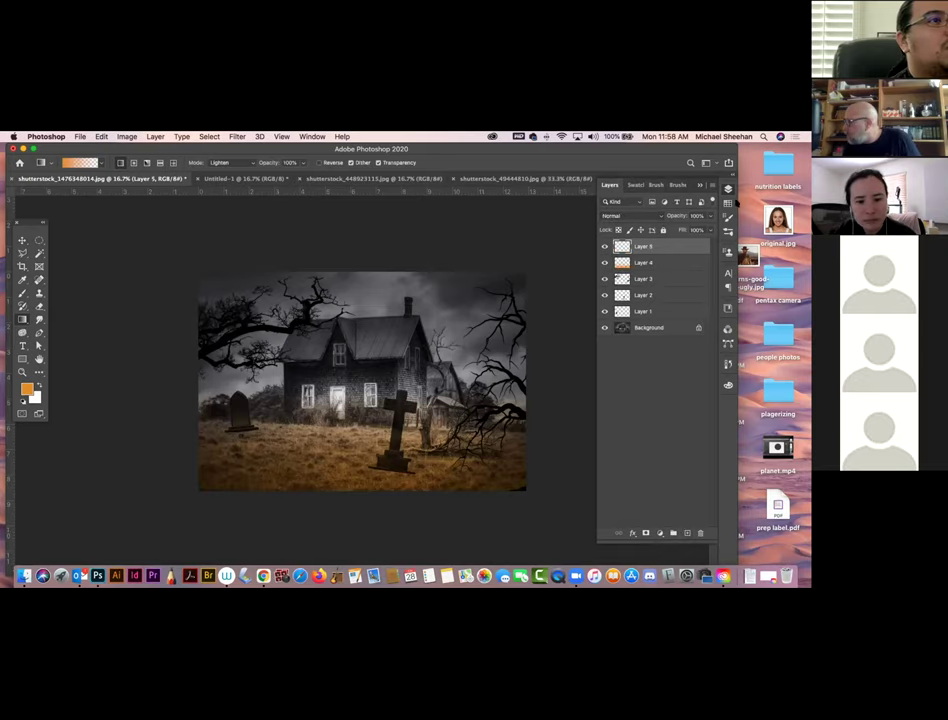
pyautogui.click(728, 203)
pyautogui.click(669, 201)
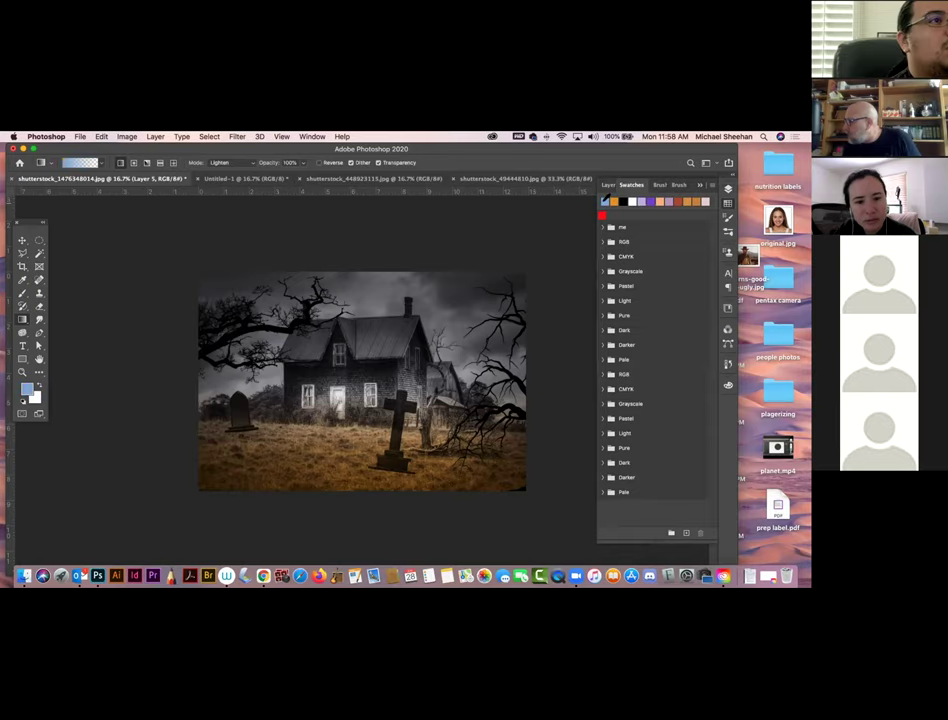
pyautogui.click(728, 189)
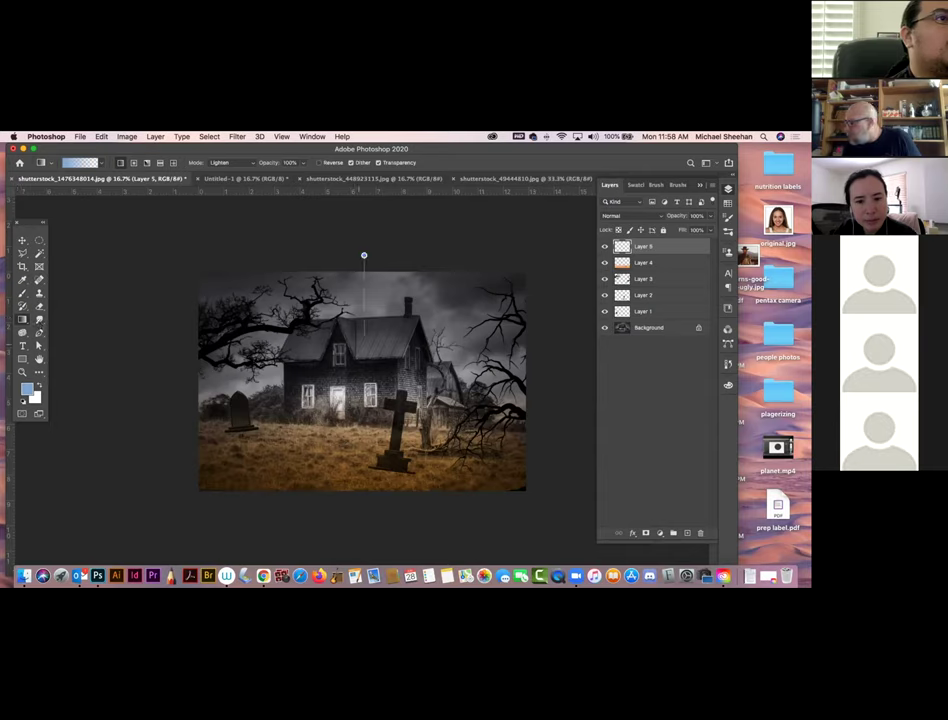
pyautogui.moveTo(364, 254); pyautogui.dragTo(364, 400)
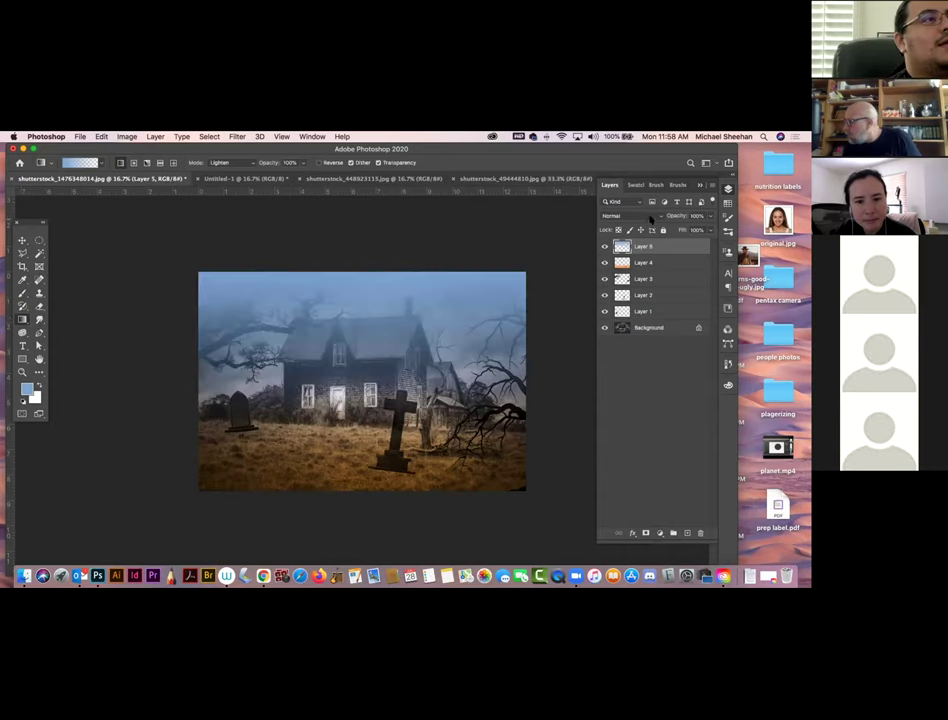
# - Set the blue gradient layer's blending mode to Color Burn and lower its opacity to about 66%
pyautogui.click(630, 215)
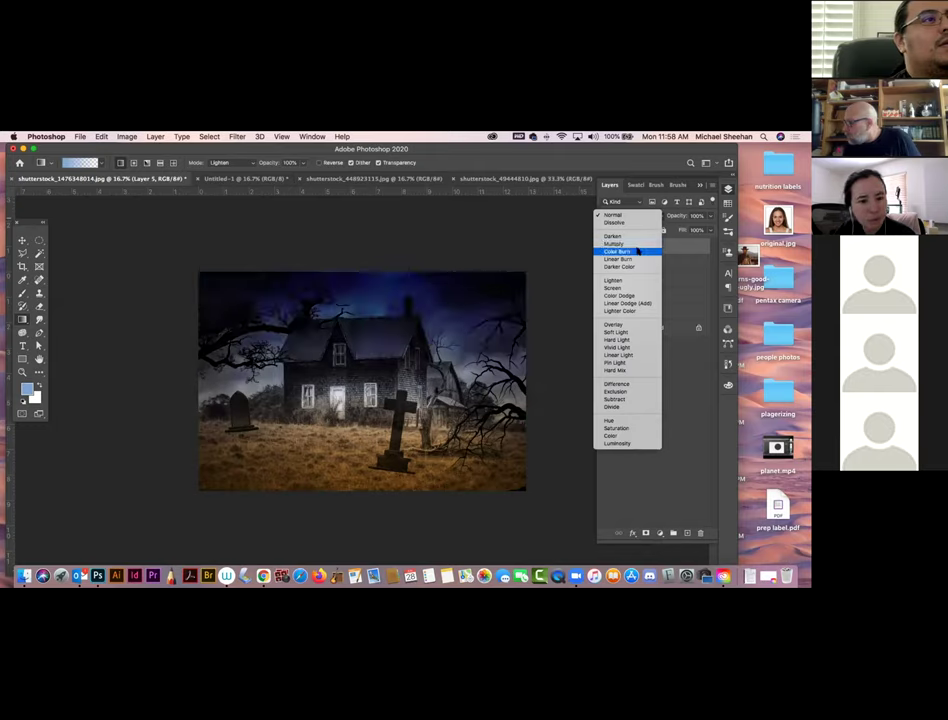
pyautogui.click(637, 251)
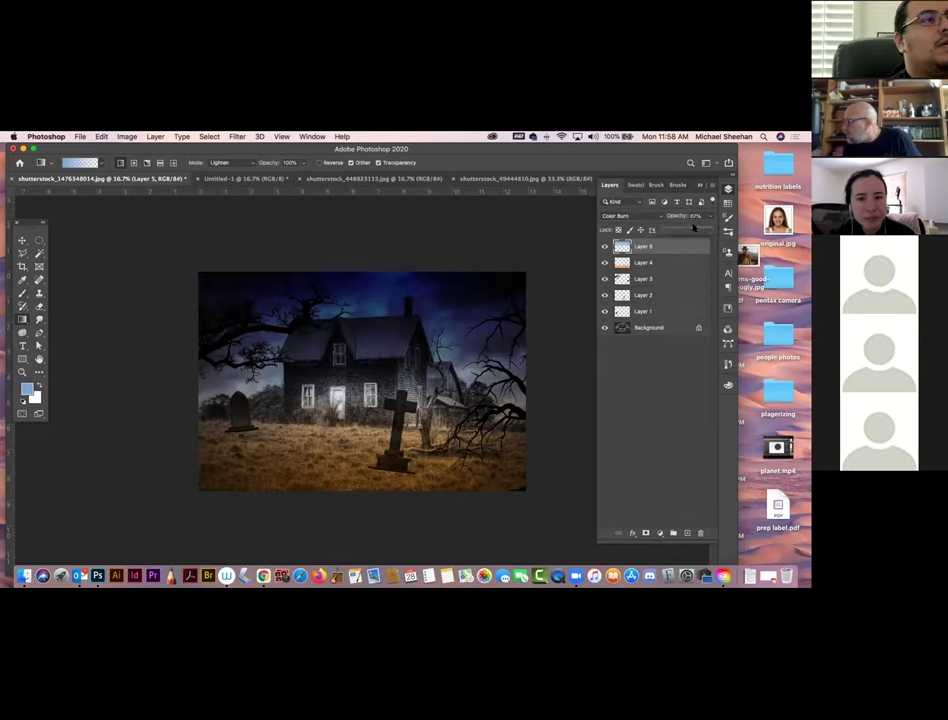
pyautogui.moveTo(711, 218); pyautogui.dragTo(688, 229)
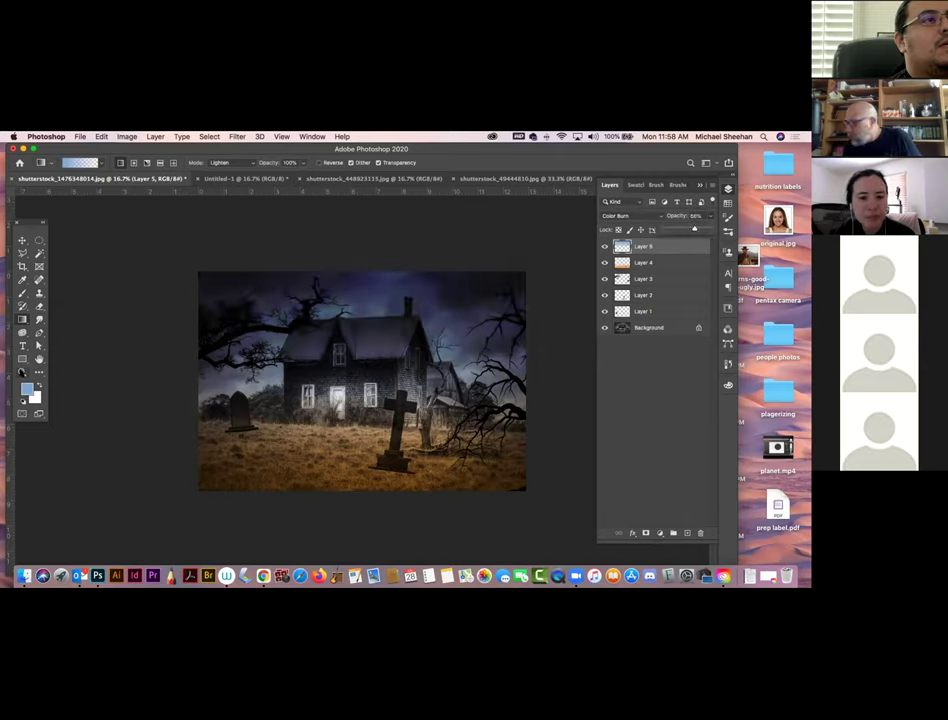
# - Select the upper and lower glass panes of the farmhouse's attic window with the Polygonal Lasso
pyautogui.click(22, 372)
pyautogui.click(364, 378)
pyautogui.moveTo(371, 310); pyautogui.dragTo(400, 310)
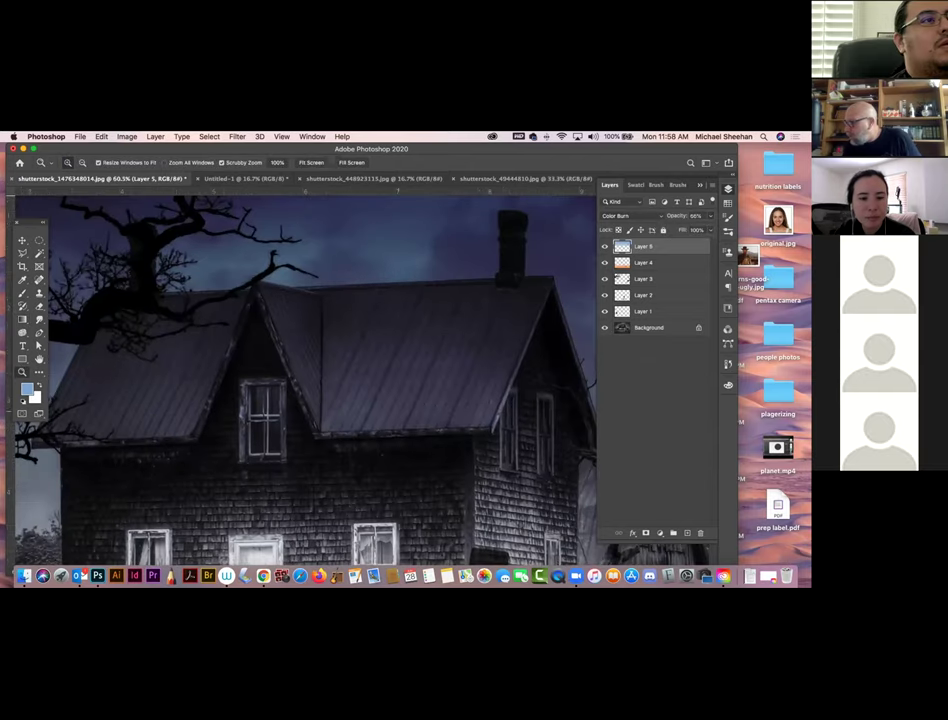
pyautogui.click(23, 253)
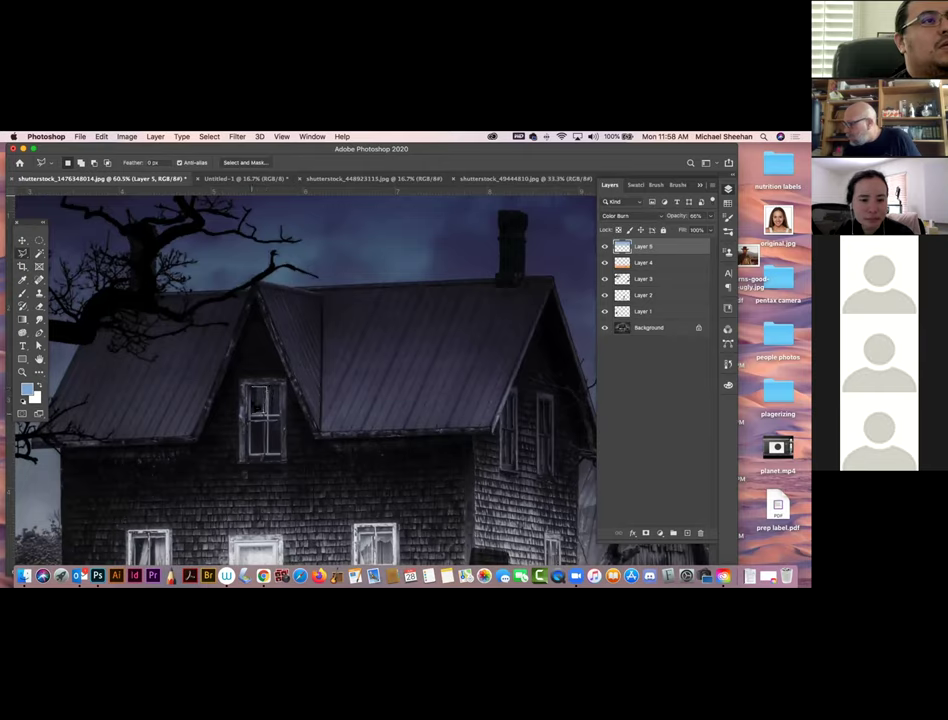
pyautogui.moveTo(252, 390)
pyautogui.mouseDown()
pyautogui.moveTo(266, 388)
pyautogui.moveTo(268, 414)
pyautogui.moveTo(251, 415)
pyautogui.moveTo(252, 391)
pyautogui.mouseUp()
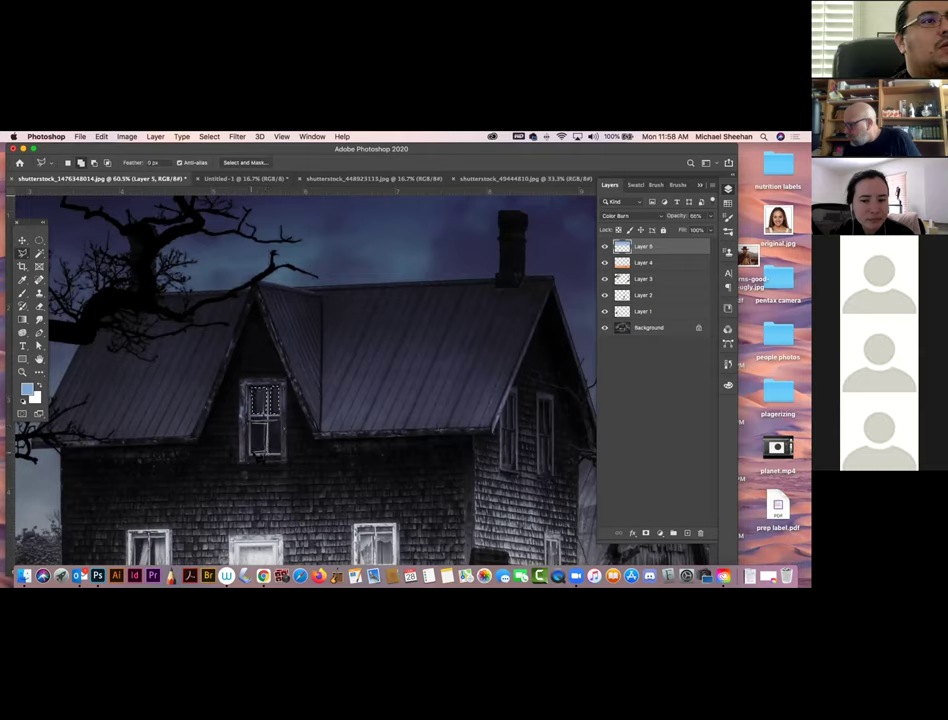
pyautogui.moveTo(258, 455)
pyautogui.mouseDown()
pyautogui.moveTo(278, 452)
pyautogui.moveTo(278, 430)
pyautogui.mouseUp()
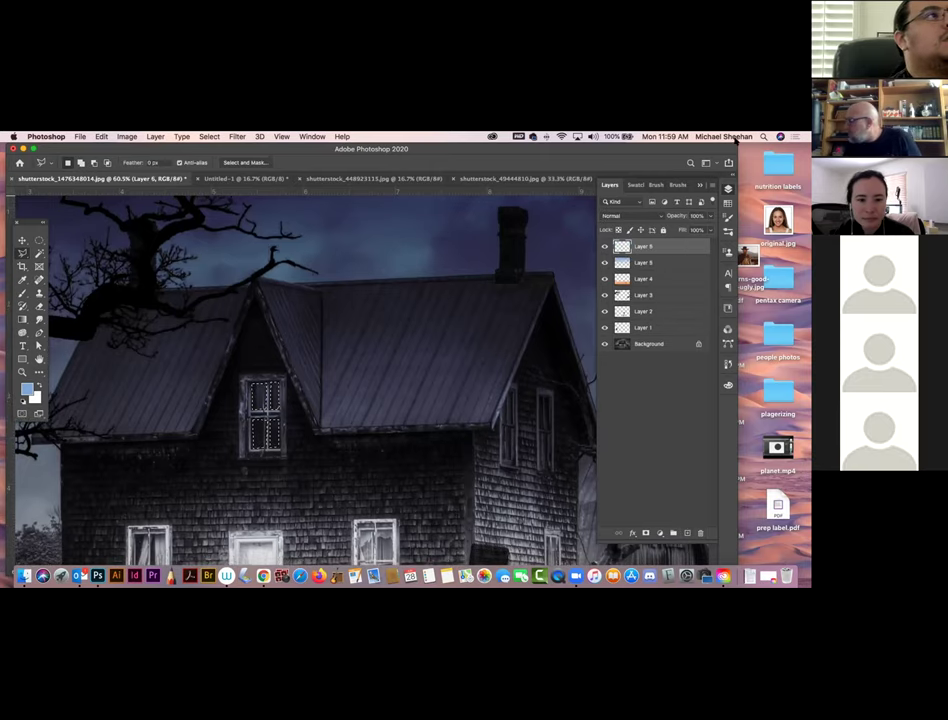
# - Fill the selected attic window panes with an orange swatch on the new Layer 6 and deselect
pyautogui.click(632, 186)
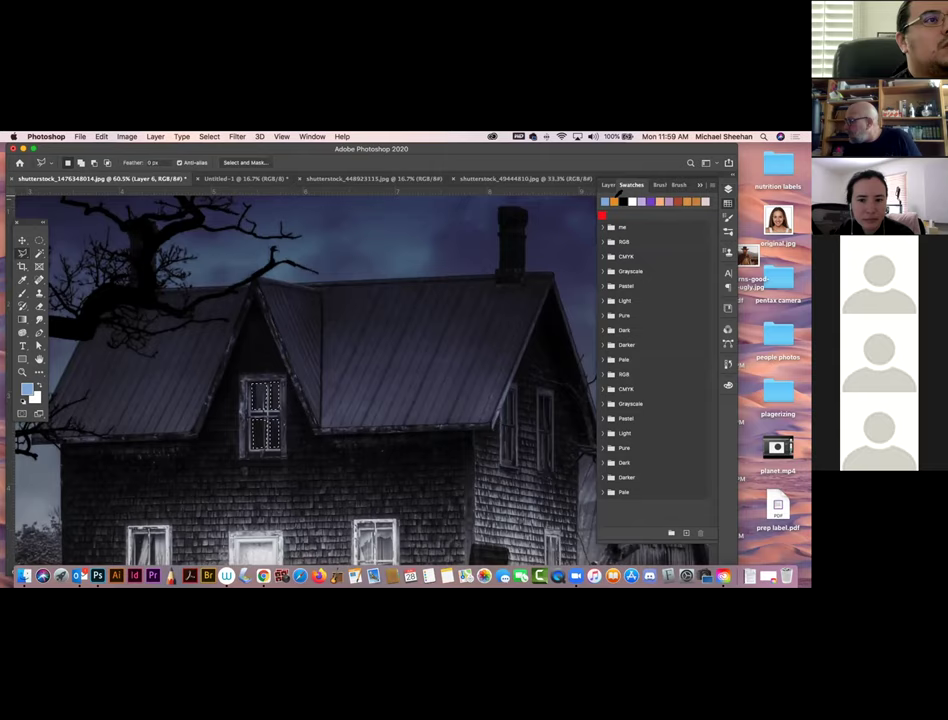
pyautogui.click(686, 201)
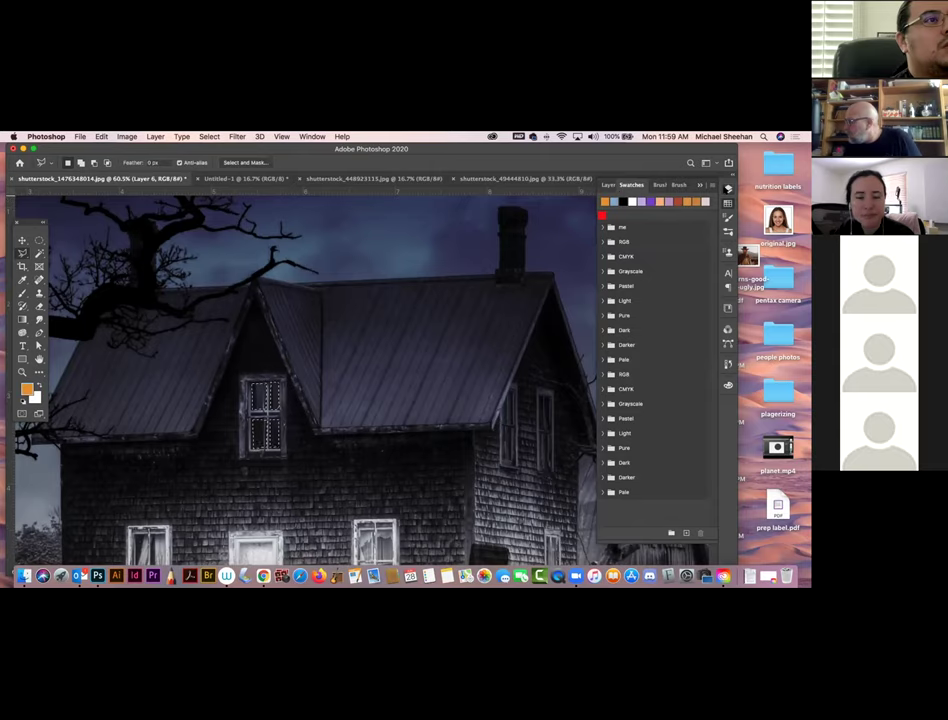
pyautogui.click(728, 189)
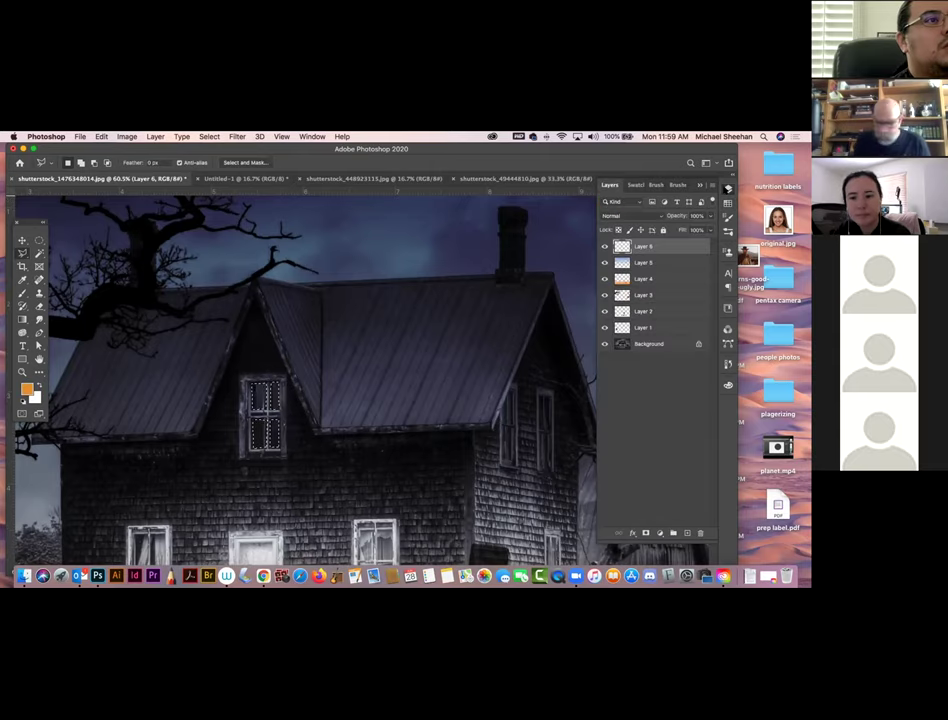
pyautogui.press('super+minus')
pyautogui.press('super+minus')
pyautogui.press('super+minus')
pyautogui.hotkey('alt', 'BackSpace')
pyautogui.press('super+d')
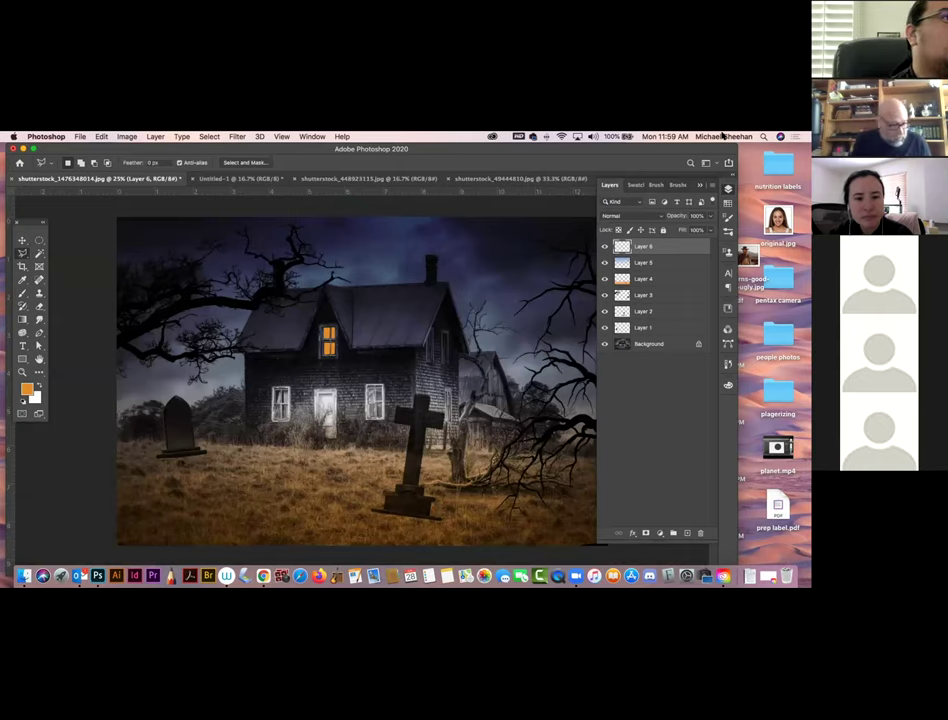
# - Try blending modes such as Dissolve, Lighten, Color Dodge, Linear Dodge (Add) and Soft Light on the orange window layer
pyautogui.press('v')
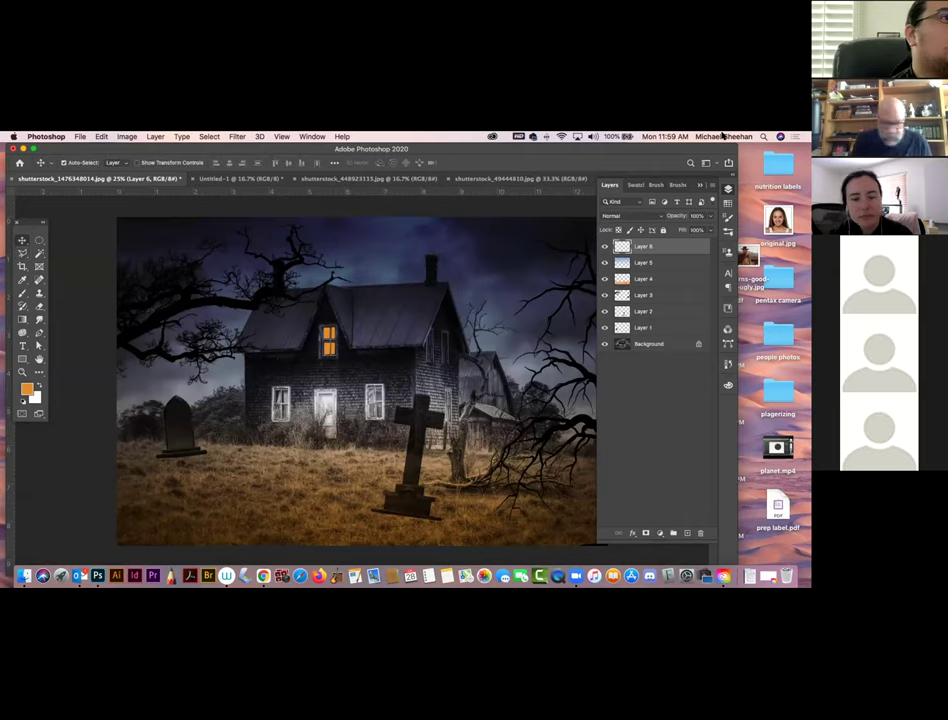
pyautogui.hotkey('shift', 'alt', 'i')
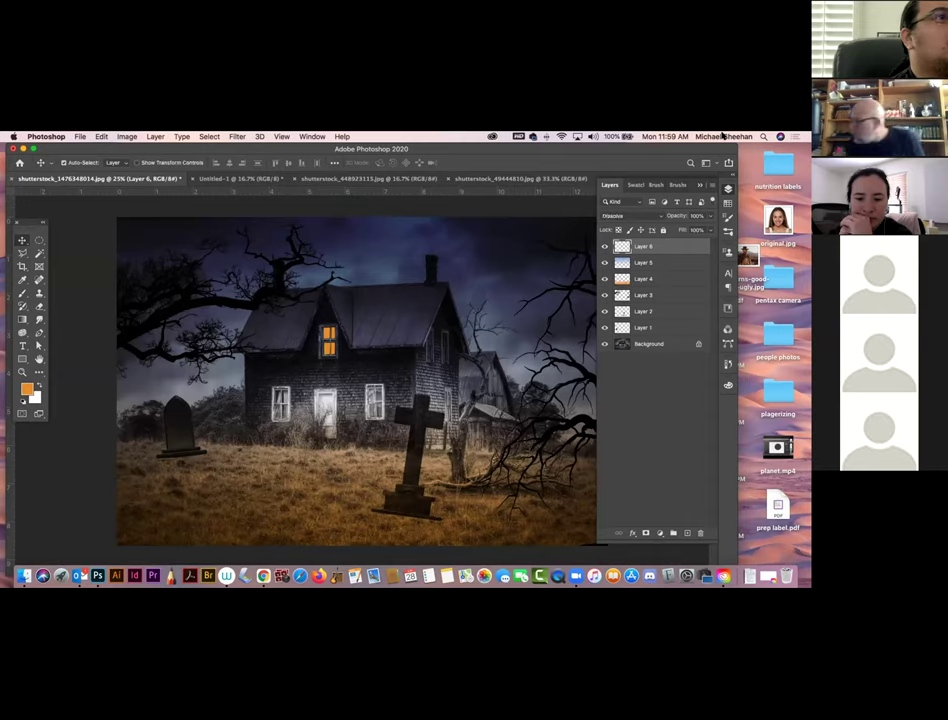
pyautogui.hotkey('shift', 'alt', 'g')
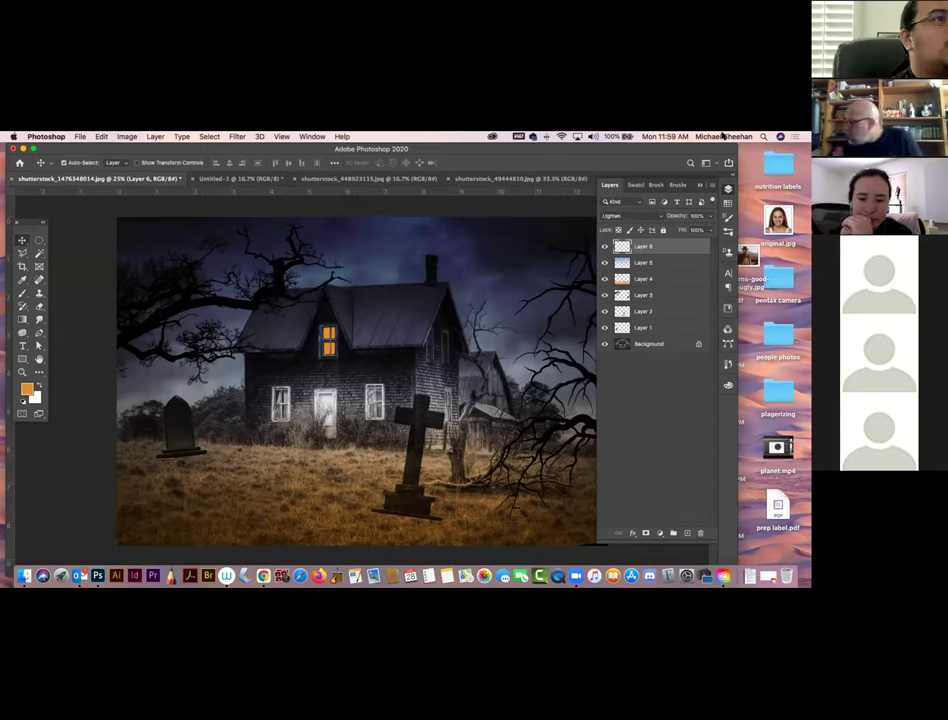
pyautogui.hotkey('shift', 'alt', 'd')
pyautogui.hotkey('shift', 'alt', 'w')
pyautogui.hotkey('shift', 'alt', 'd')
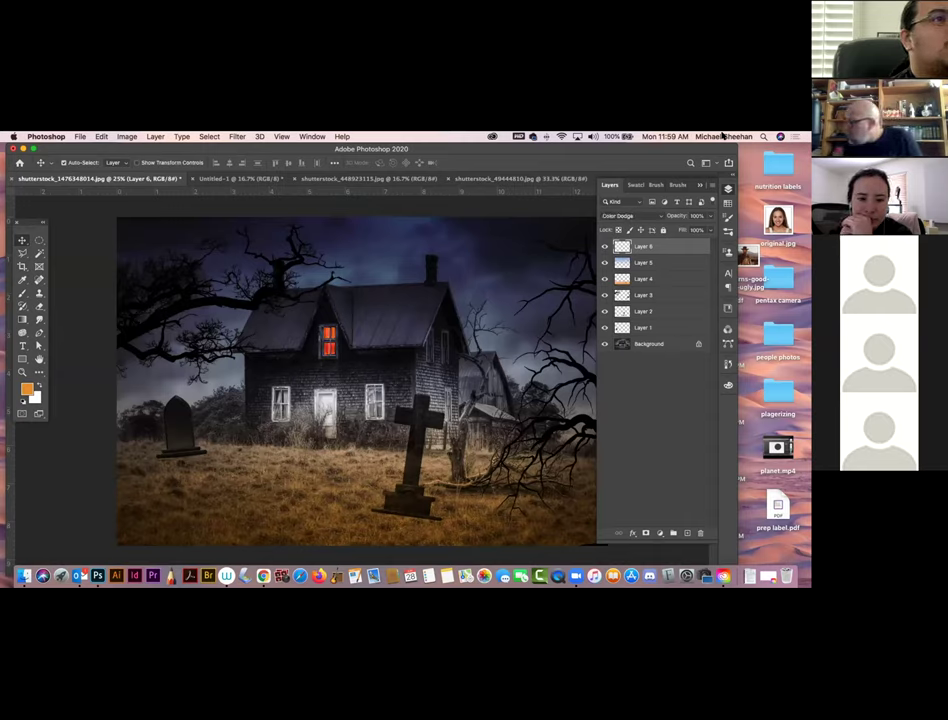
pyautogui.hotkey('shift', 'alt', 'w')
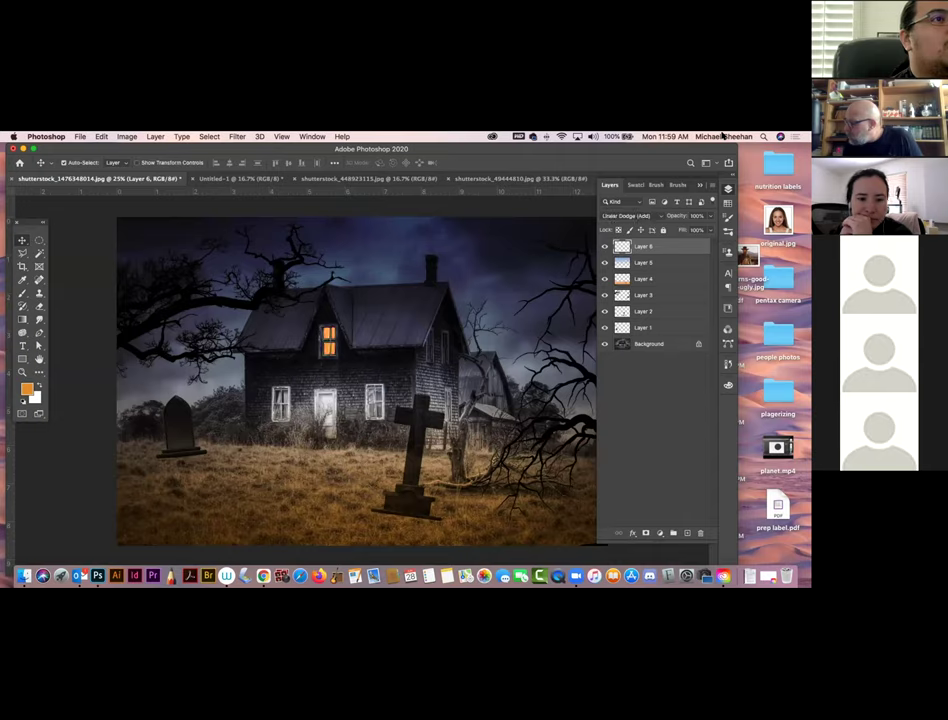
pyautogui.hotkey('shift', 'alt', 'h')
pyautogui.hotkey('shift', 'alt', 'v')
pyautogui.hotkey('shift', 'alt', 'f')
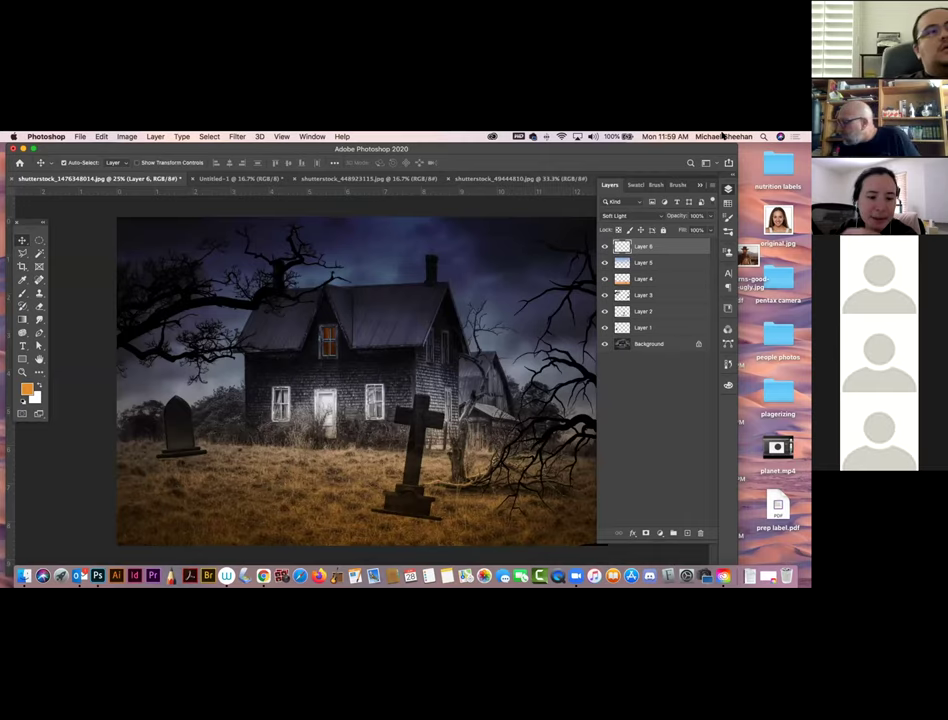
# - Set the orange window layer's blending mode to Vivid Light and reduce its saturation to -19
pyautogui.hotkey('shift', '+')
pyautogui.hotkey('shift', '+')
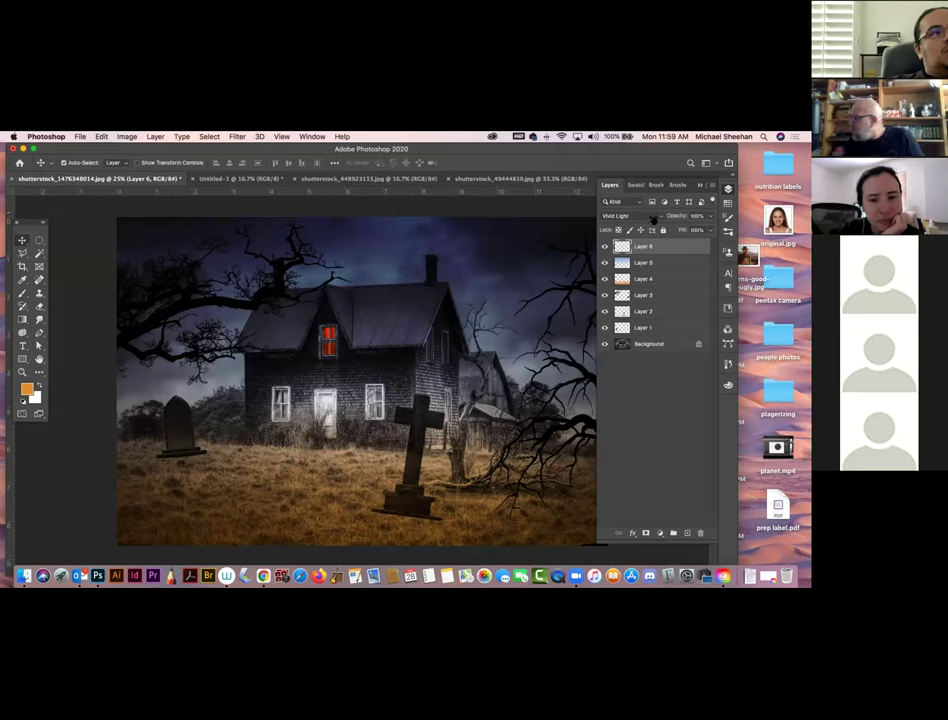
pyautogui.press('super+u')
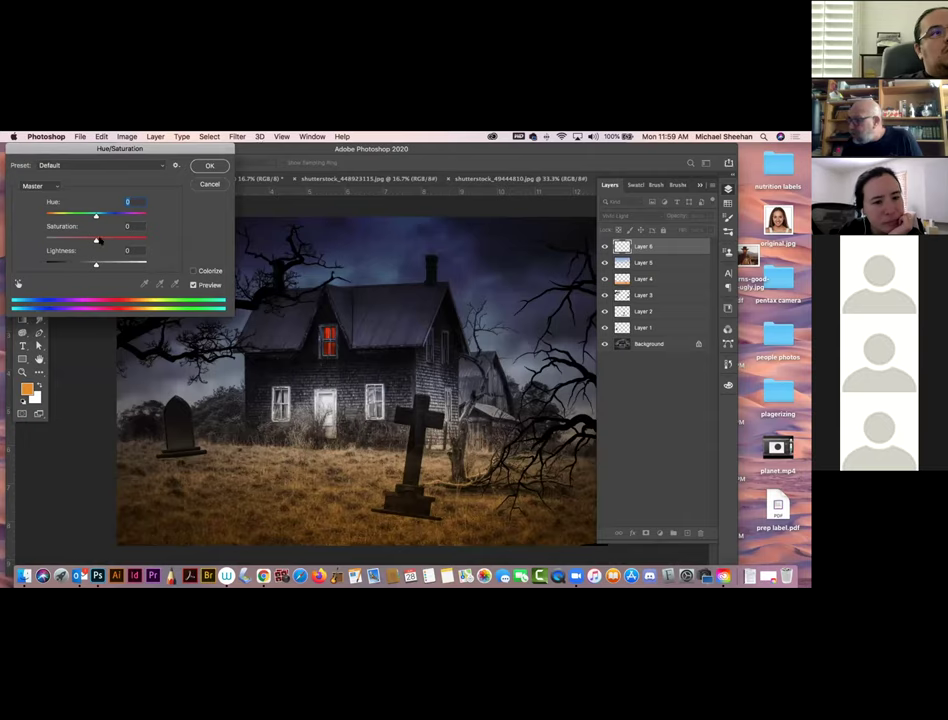
pyautogui.moveTo(98, 238)
pyautogui.mouseDown()
pyautogui.moveTo(70, 239)
pyautogui.moveTo(86, 240)
pyautogui.mouseUp()
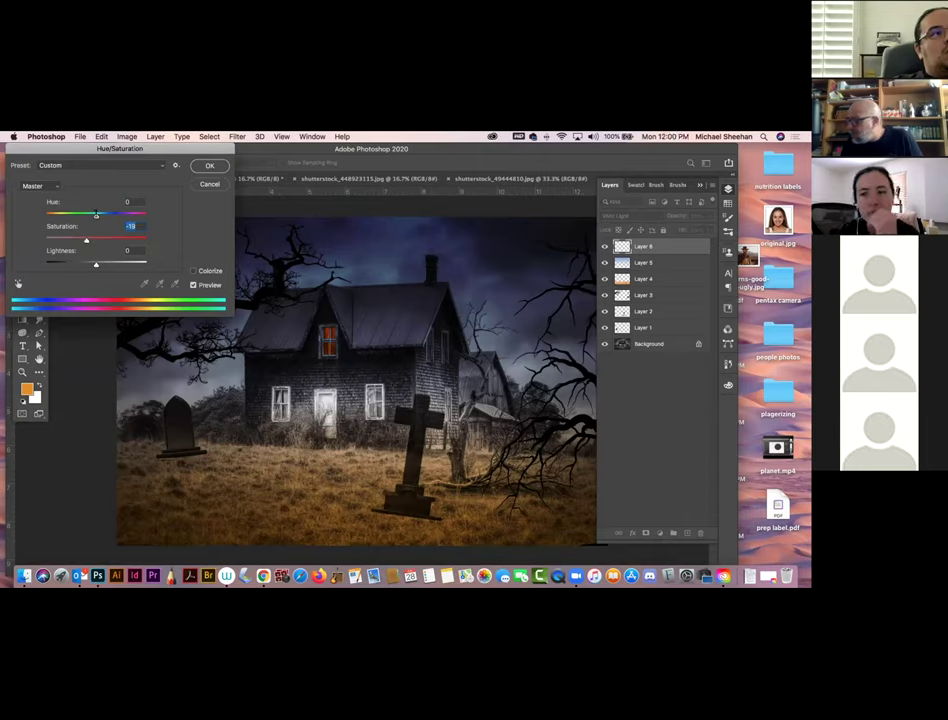
pyautogui.click(206, 166)
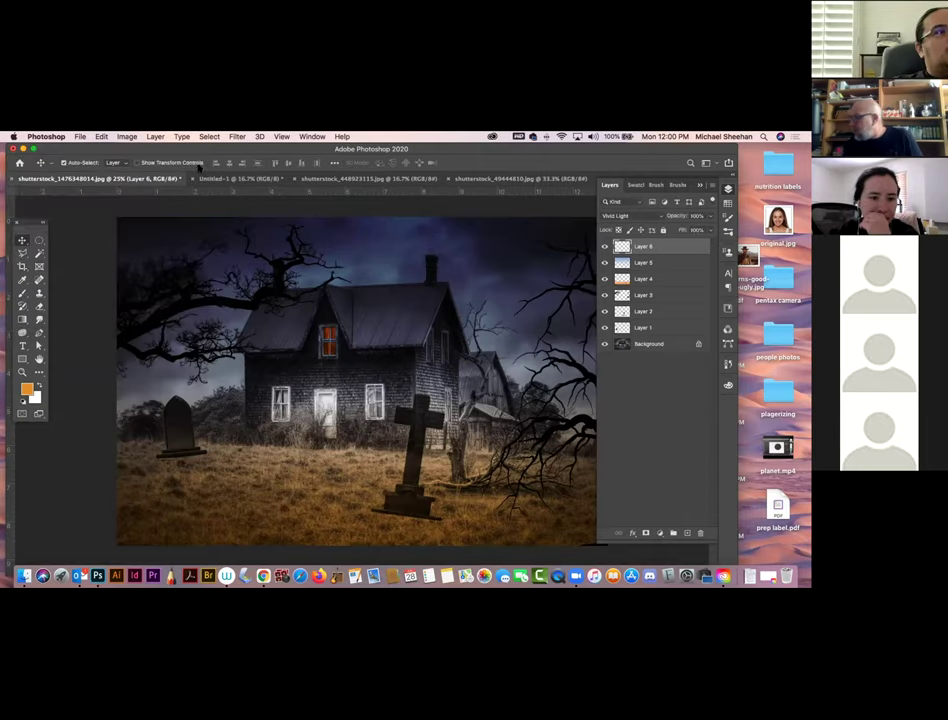
# - Add a new layer above the orange window layer and choose the Pencil Sketch 2 brush from the Drawing favourites
pyautogui.click(687, 533)
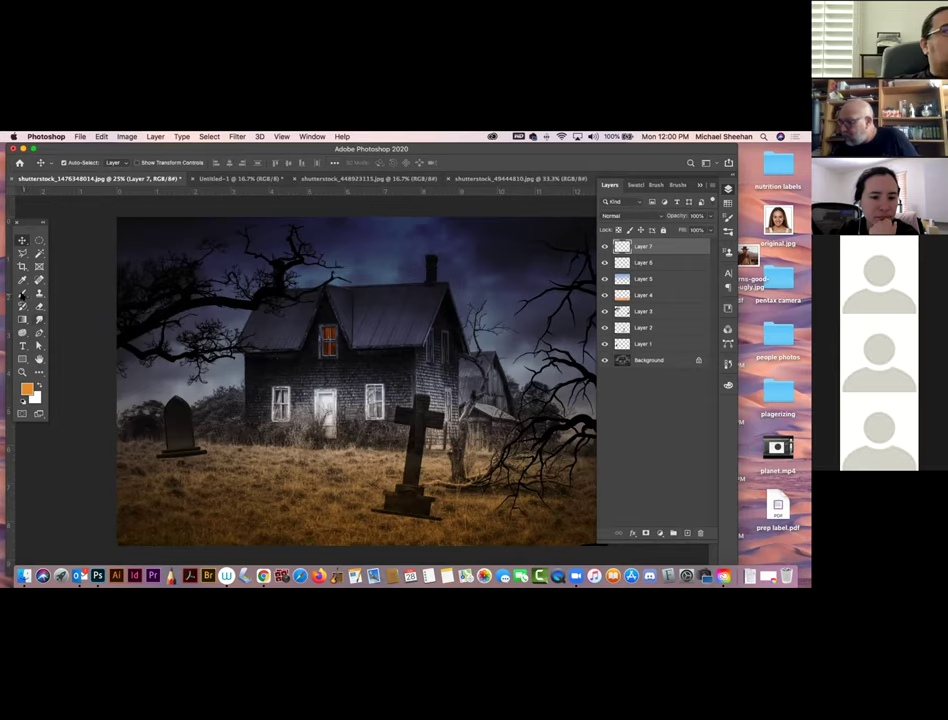
pyautogui.click(22, 293)
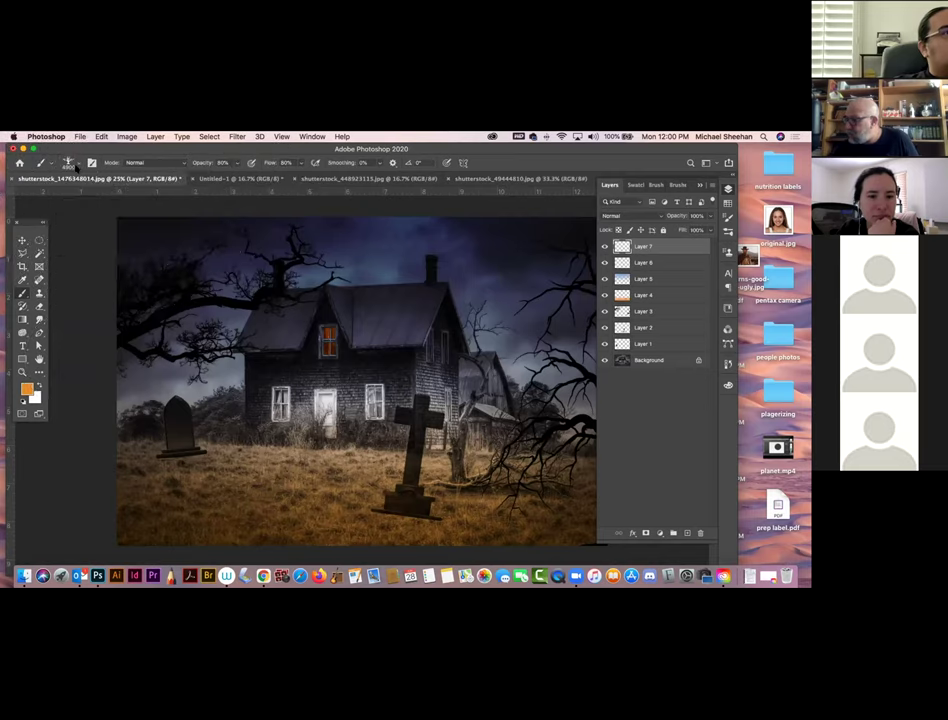
pyautogui.click(78, 165)
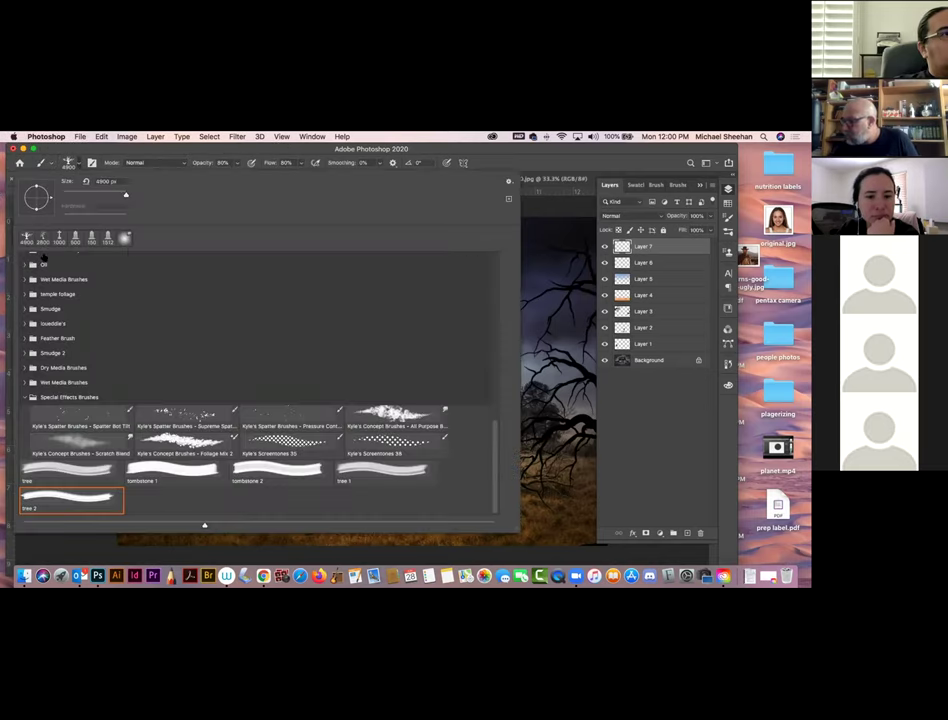
pyautogui.scroll(1, 514, 326)
pyautogui.scroll(10, 514, 326)
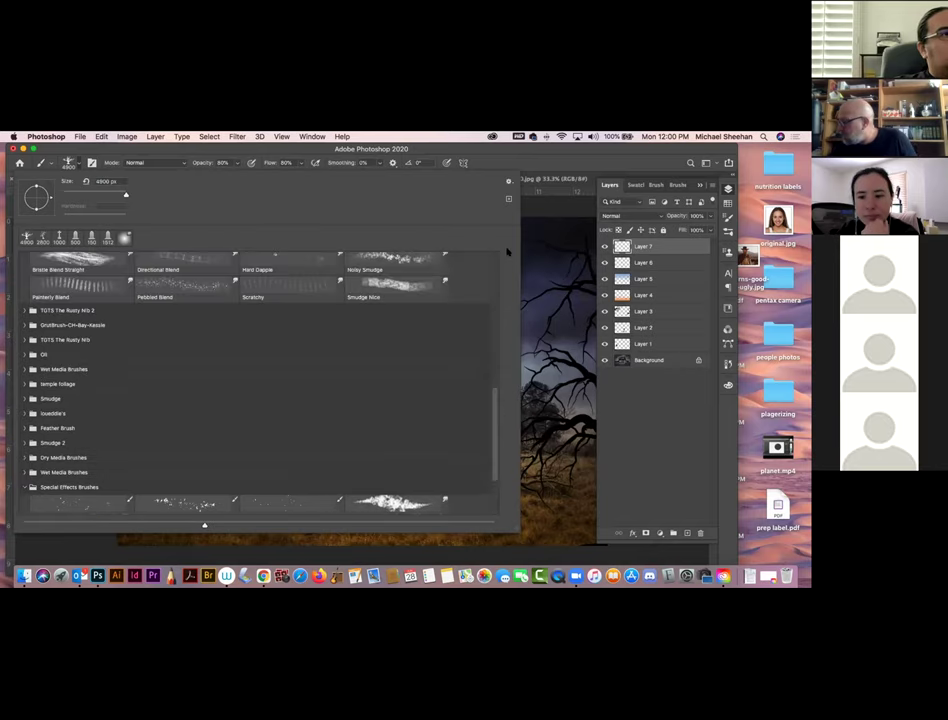
pyautogui.click(78, 290)
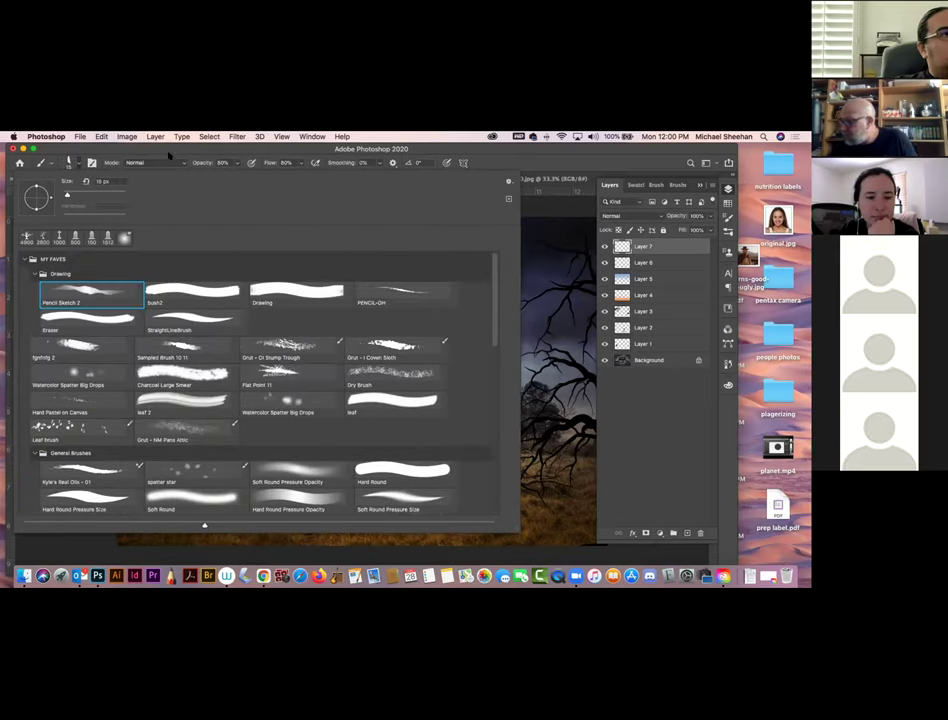
pyautogui.press('Return')
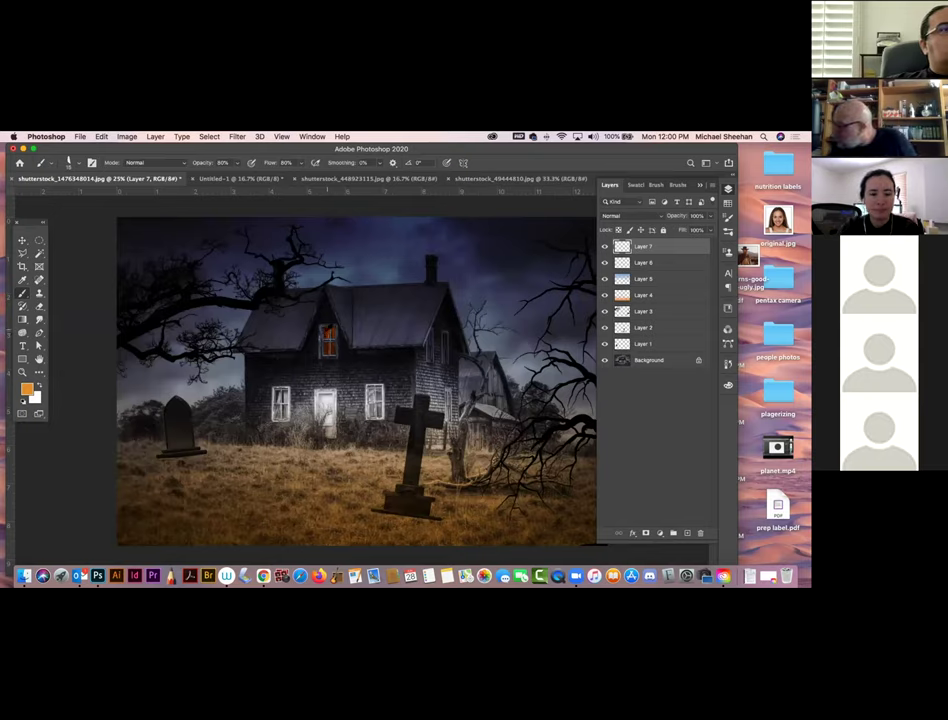
# - Sample a burnt orange from the attic window as the foreground color and add another new layer on top
pyautogui.keyDown('alt'); pyautogui.click(245, 247); pyautogui.keyUp('alt')
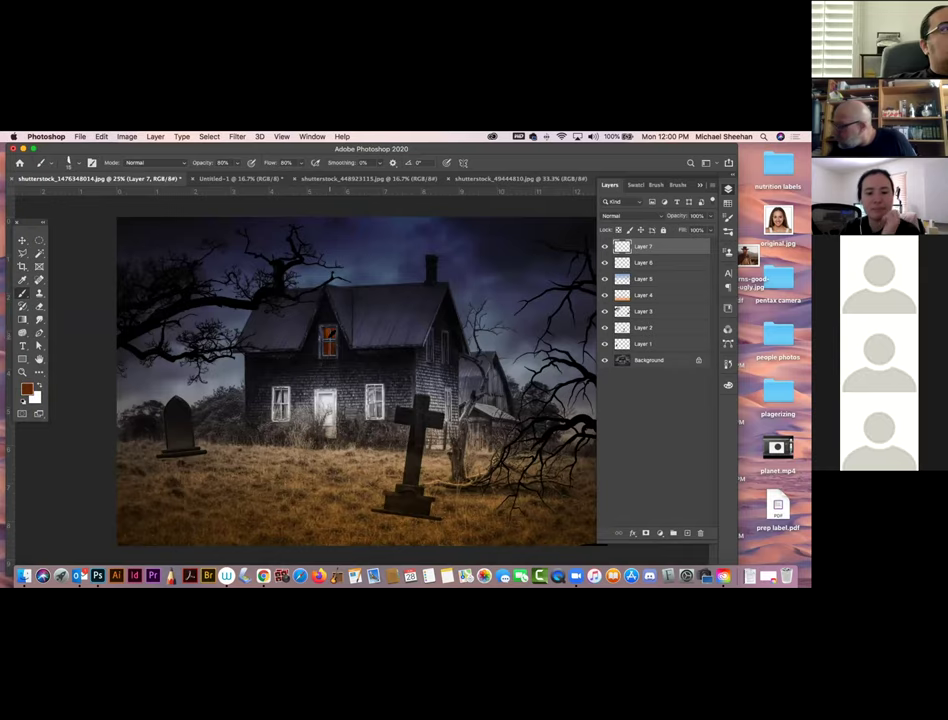
pyautogui.press('z')
pyautogui.moveTo(324, 335); pyautogui.dragTo(385, 335)
pyautogui.click(18, 197)
pyautogui.press('b')
pyautogui.keyDown('alt'); pyautogui.click(343, 343); pyautogui.keyUp('alt')
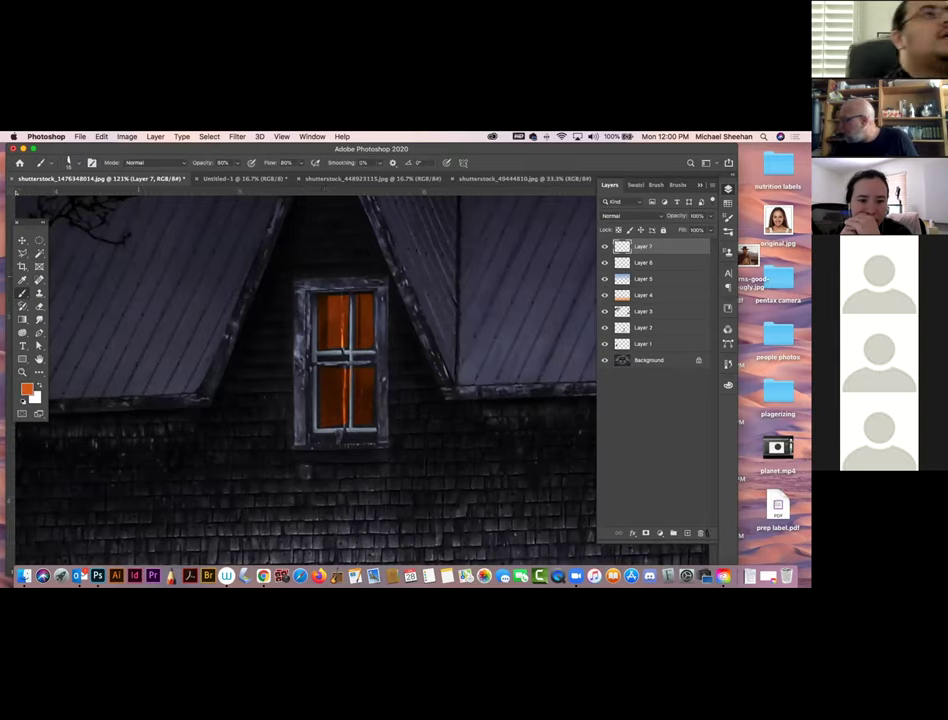
pyautogui.click(687, 532)
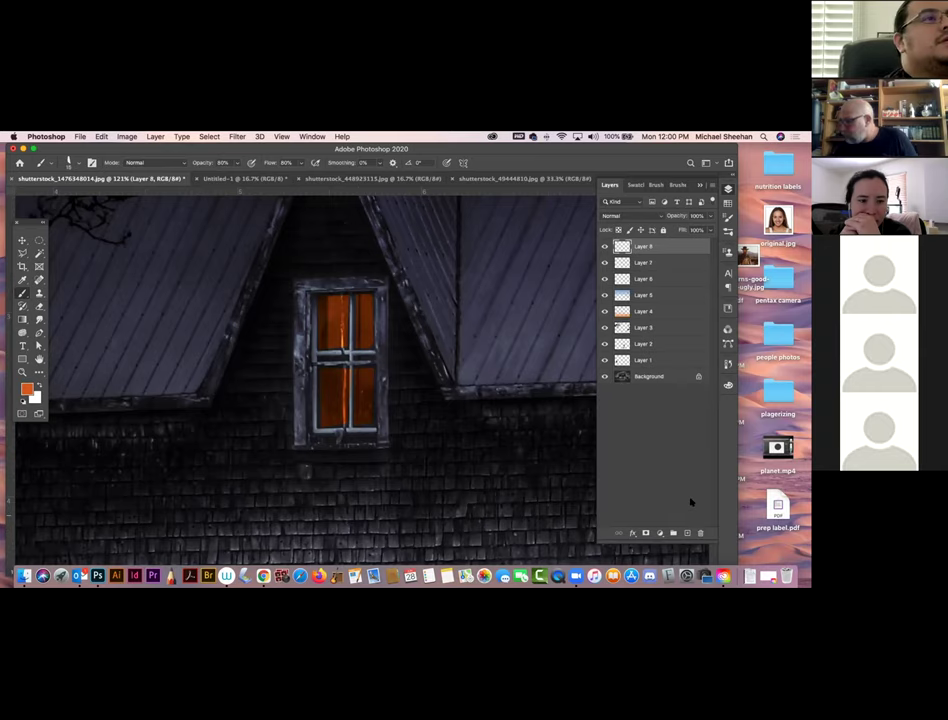
pyautogui.press('super+minus')
pyautogui.press('super+minus')
pyautogui.press('super+minus')
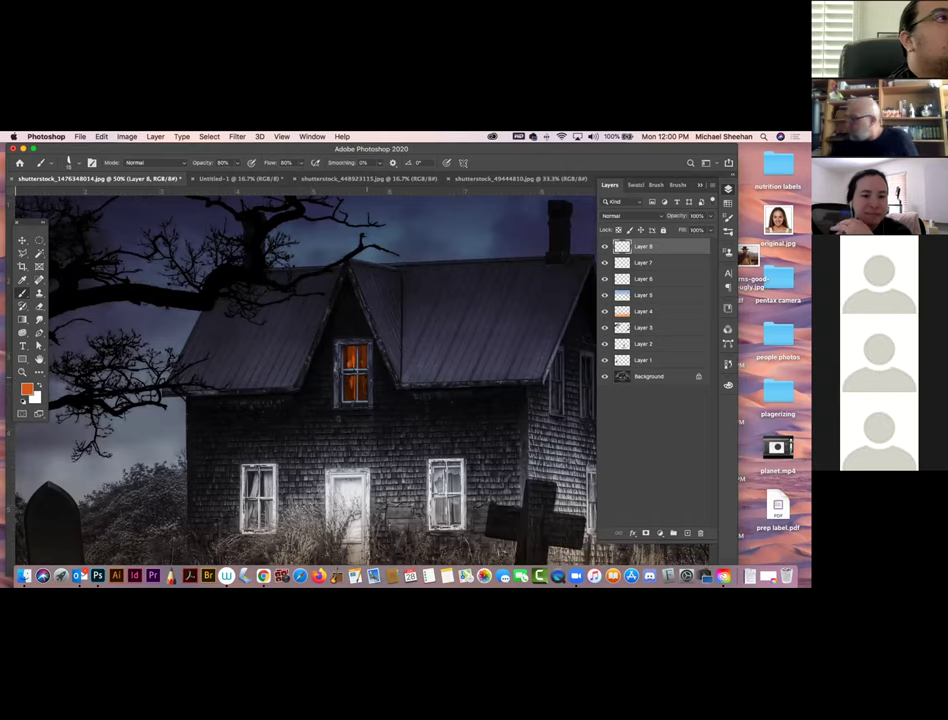
pyautogui.press('super+minus')
pyautogui.press('super+minus')
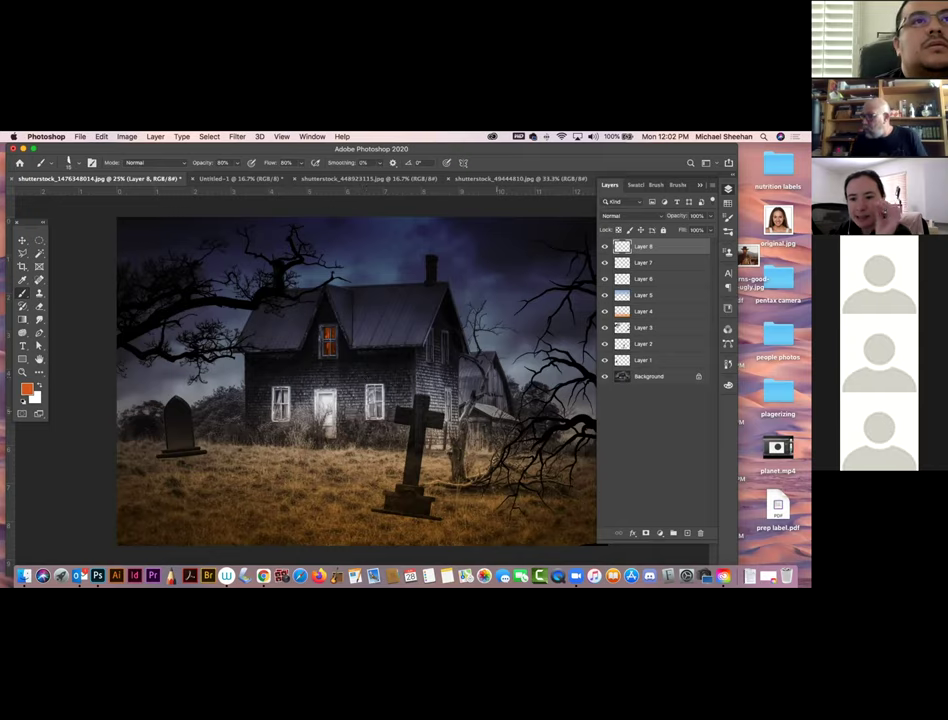
pyautogui.click(21, 241)
pyautogui.click(88, 249)
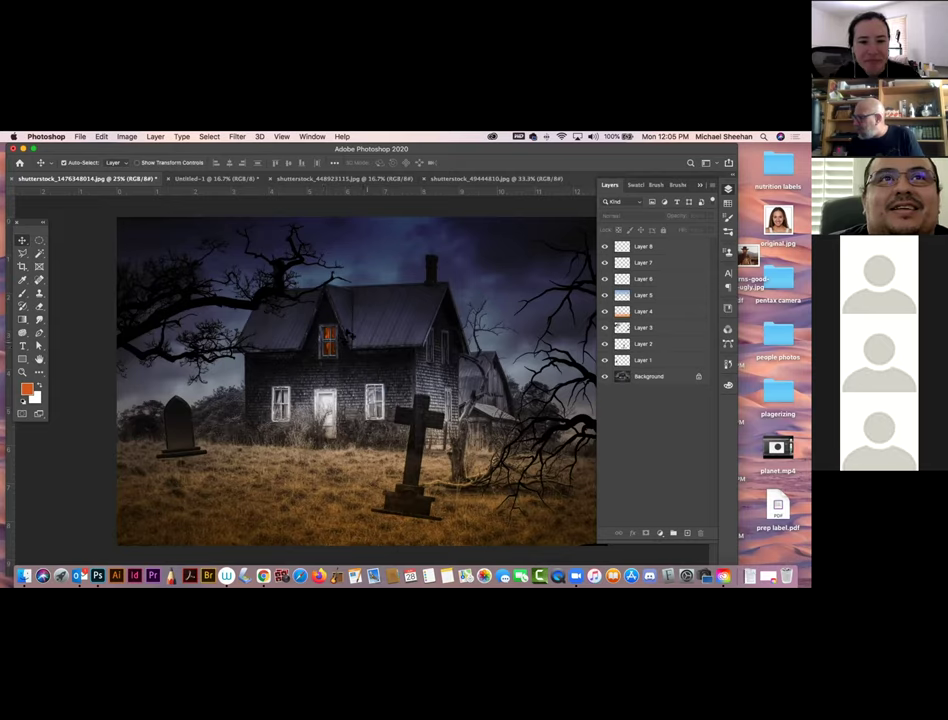
pyautogui.click(424, 346)
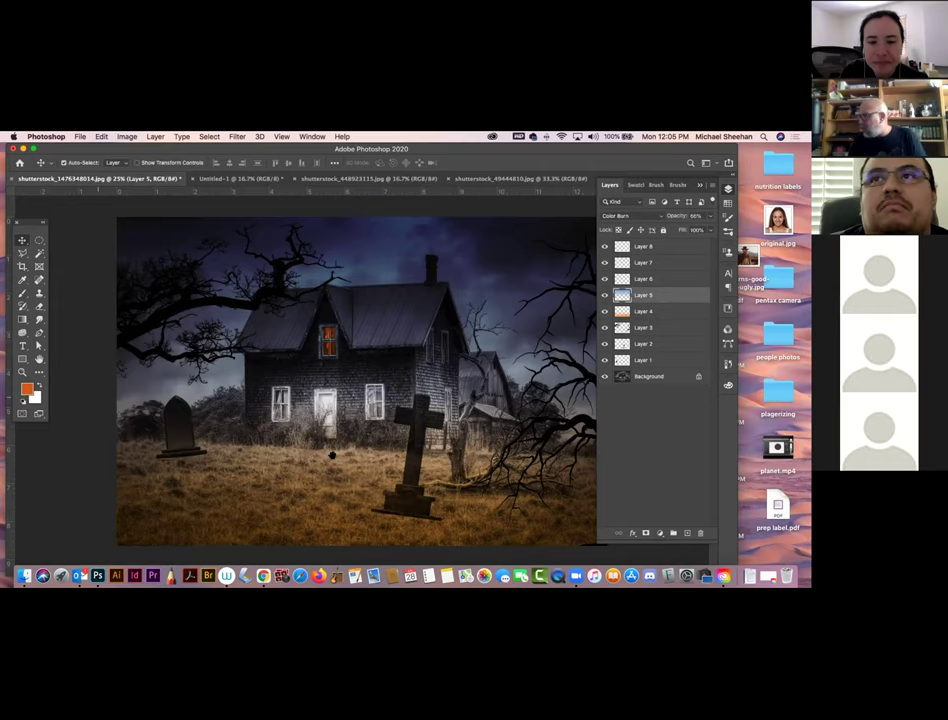
pyautogui.click(76, 296)
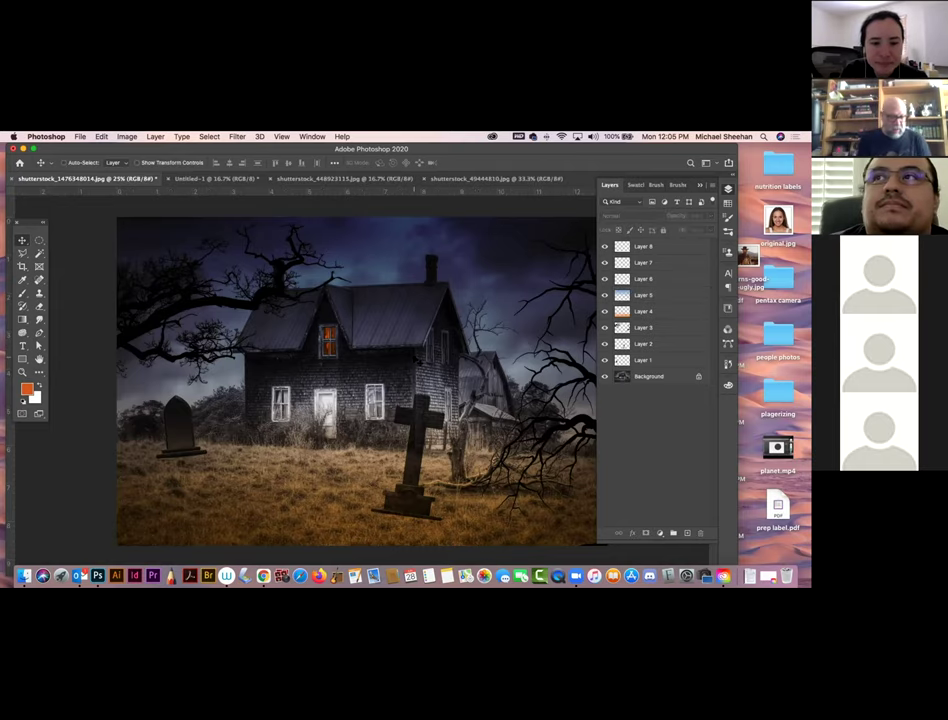
pyautogui.press('super+minus')
pyautogui.press('super+minus')
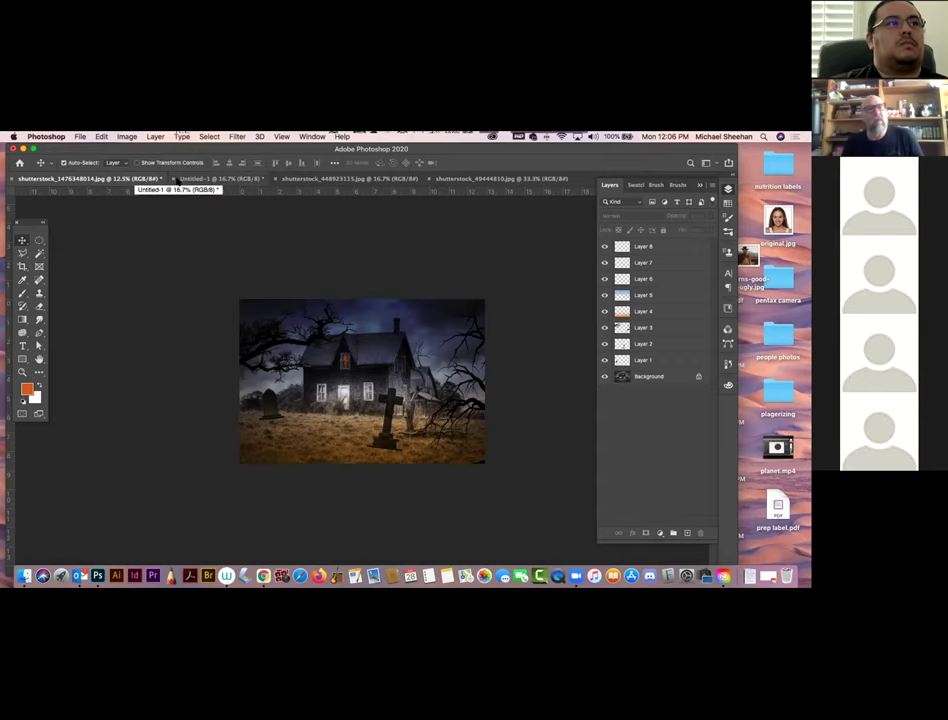
# - Move the Photoshop window down to uncover the desktop and send one of the screenshot files there to the trash
pyautogui.moveTo(130, 148); pyautogui.dragTo(152, 179)
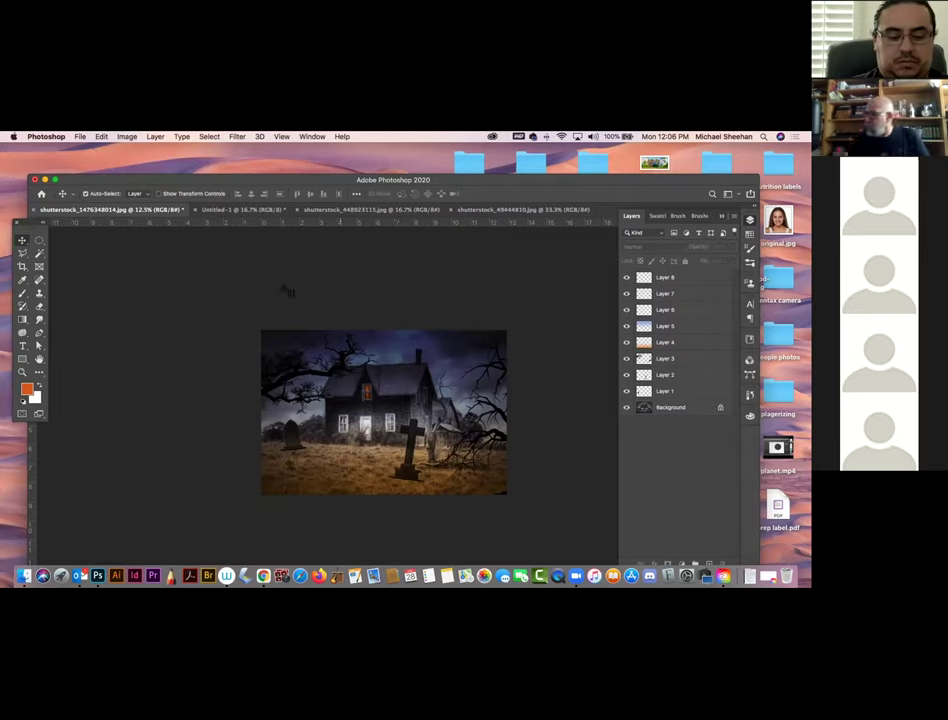
pyautogui.moveTo(155, 328); pyautogui.dragTo(315, 527)
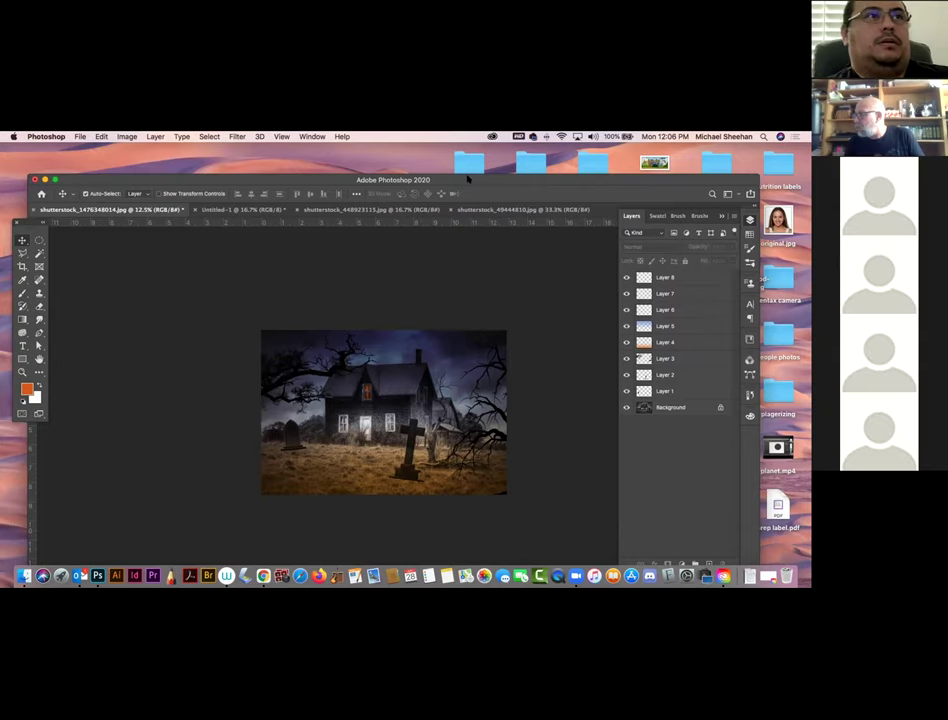
pyautogui.moveTo(491, 179); pyautogui.dragTo(448, 530)
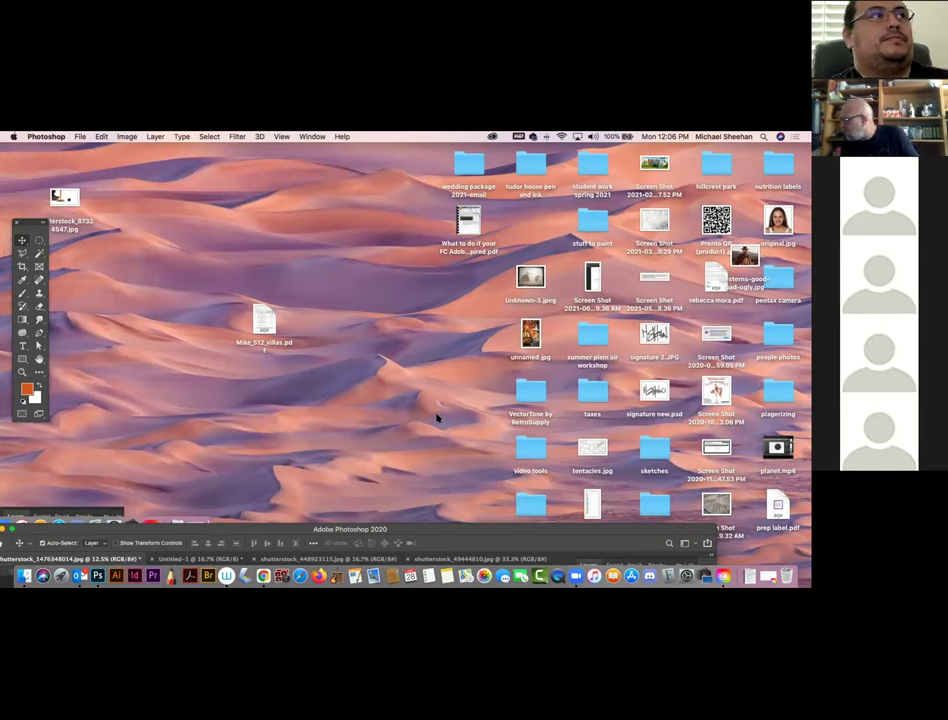
pyautogui.moveTo(592, 501); pyautogui.dragTo(303, 225)
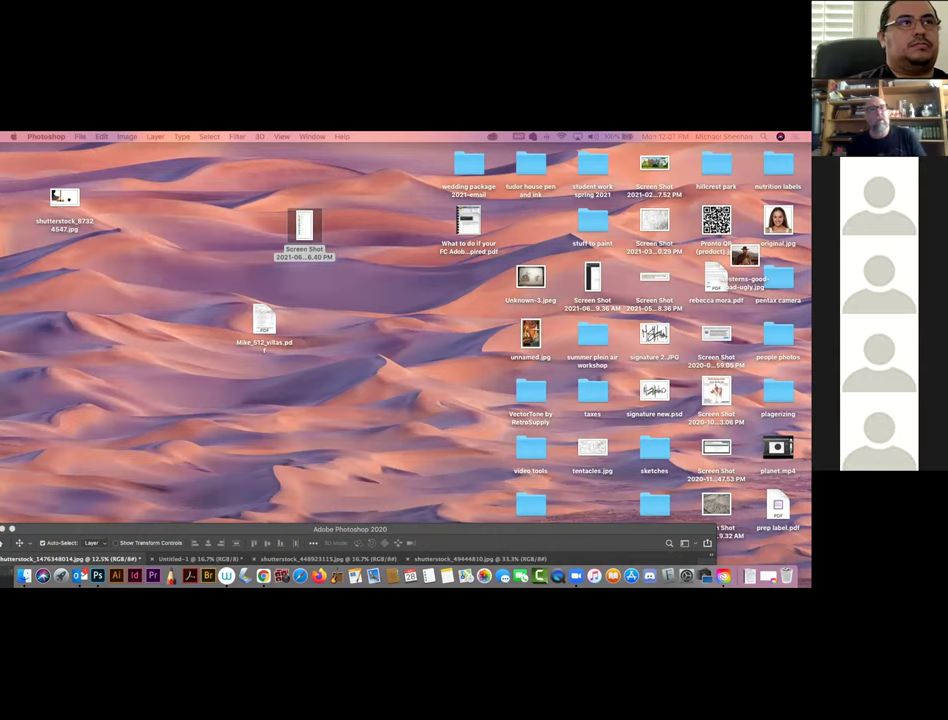
pyautogui.press('super+BackSpace')
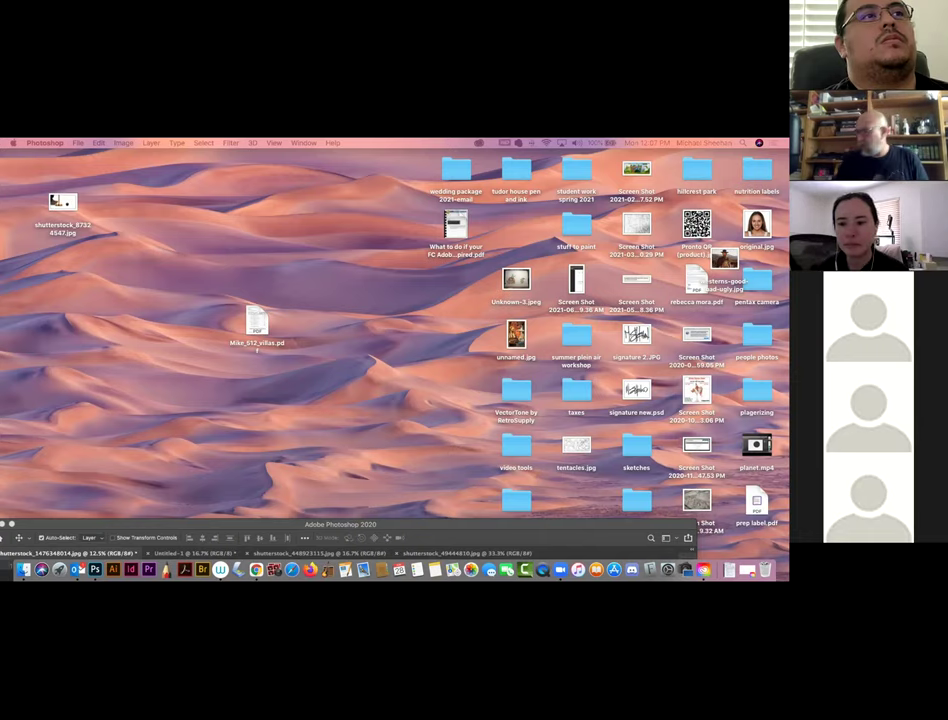
# - Restore the Photoshop window from the bottom edge of the desktop to its working position
pyautogui.click(249, 525)
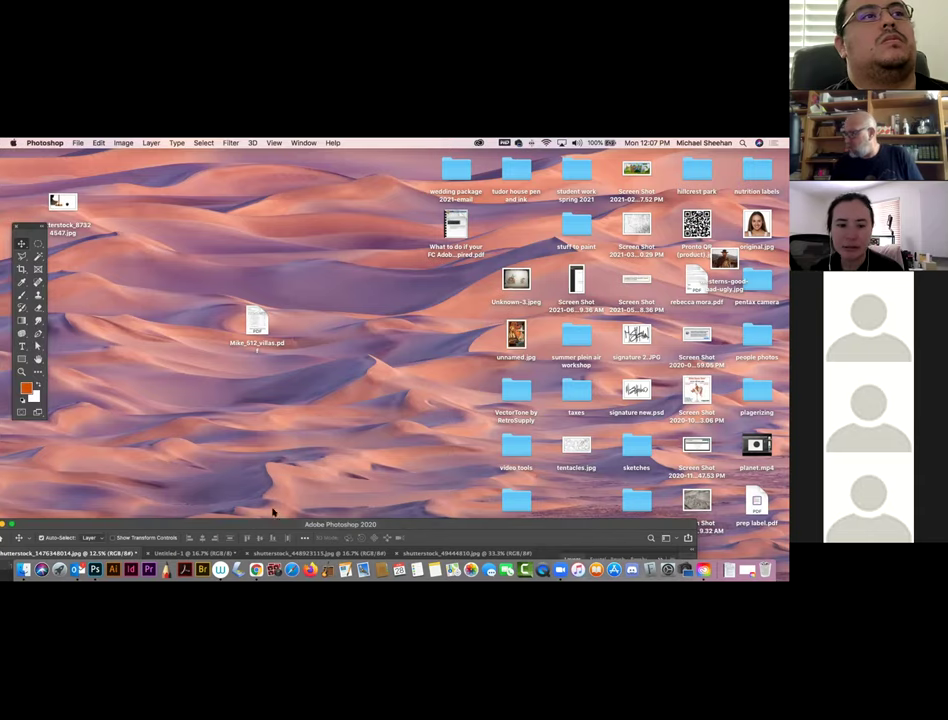
pyautogui.moveTo(273, 524); pyautogui.dragTo(266, 530)
pyautogui.doubleClick(238, 529)
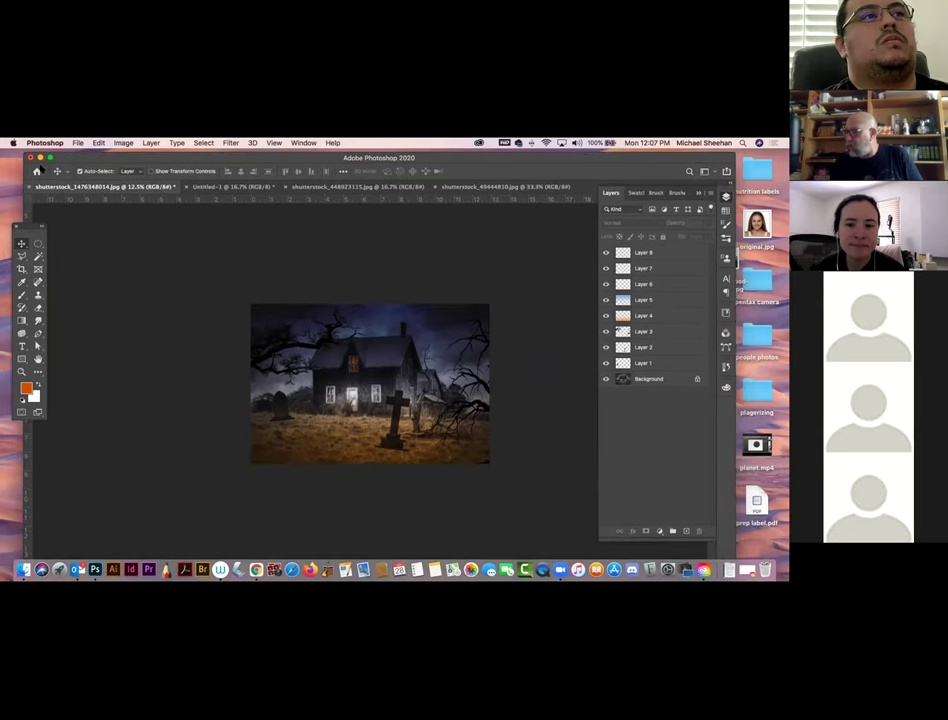
# - Collect the tree, tombstone 1, tombstone 2, tree 1 and tree 2 brushes in a new brush group named graveyard
pyautogui.press('b')
pyautogui.click(95, 172)
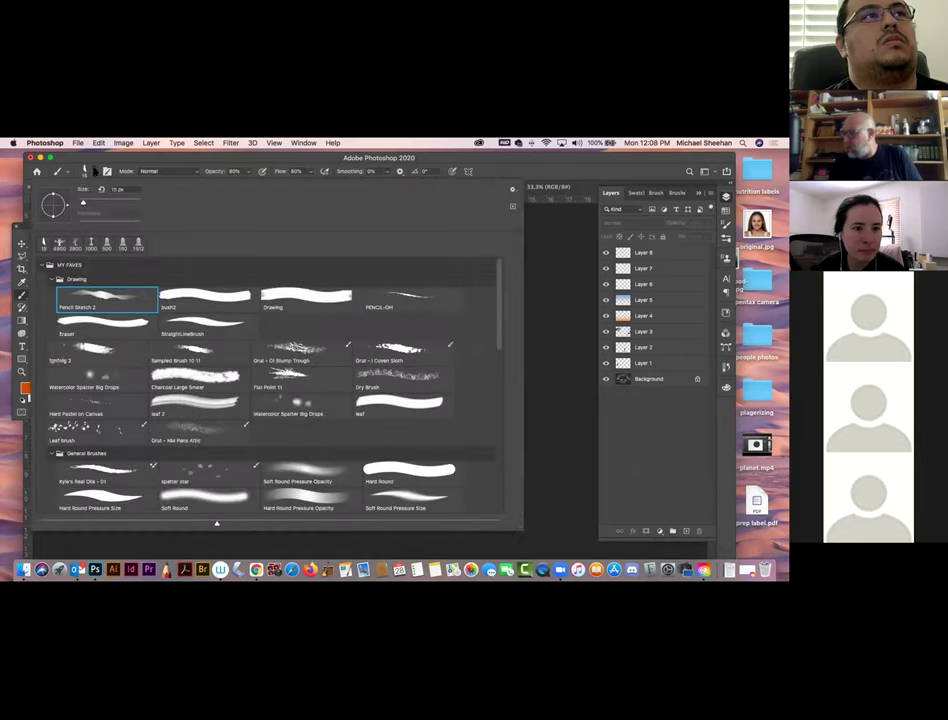
pyautogui.scroll(-5, 194, 369)
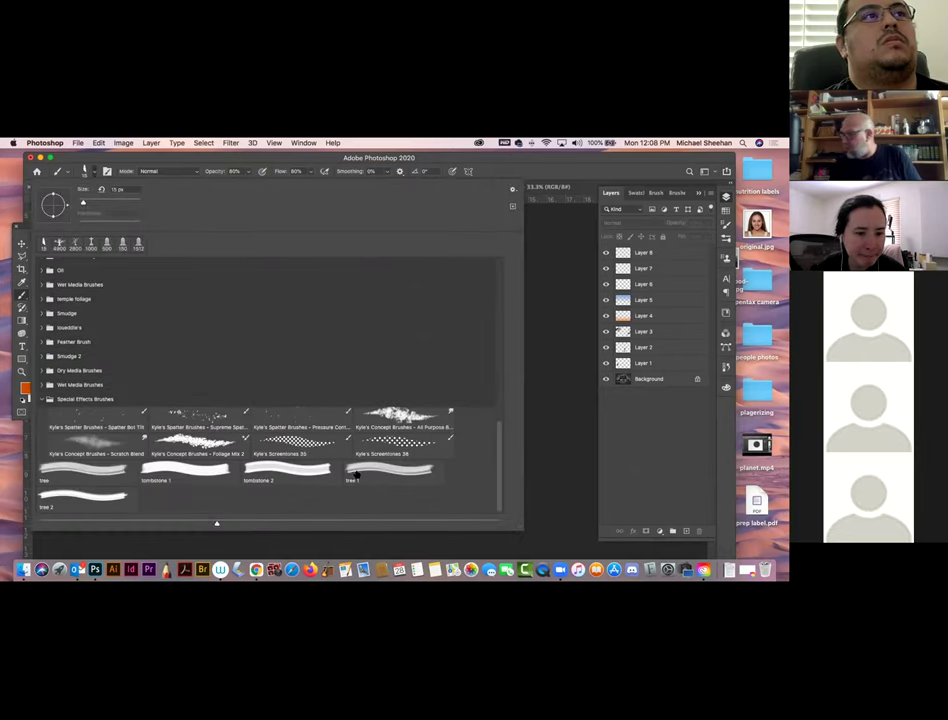
pyautogui.click(79, 500)
pyautogui.keyDown('shift'); pyautogui.click(137, 479); pyautogui.keyUp('shift')
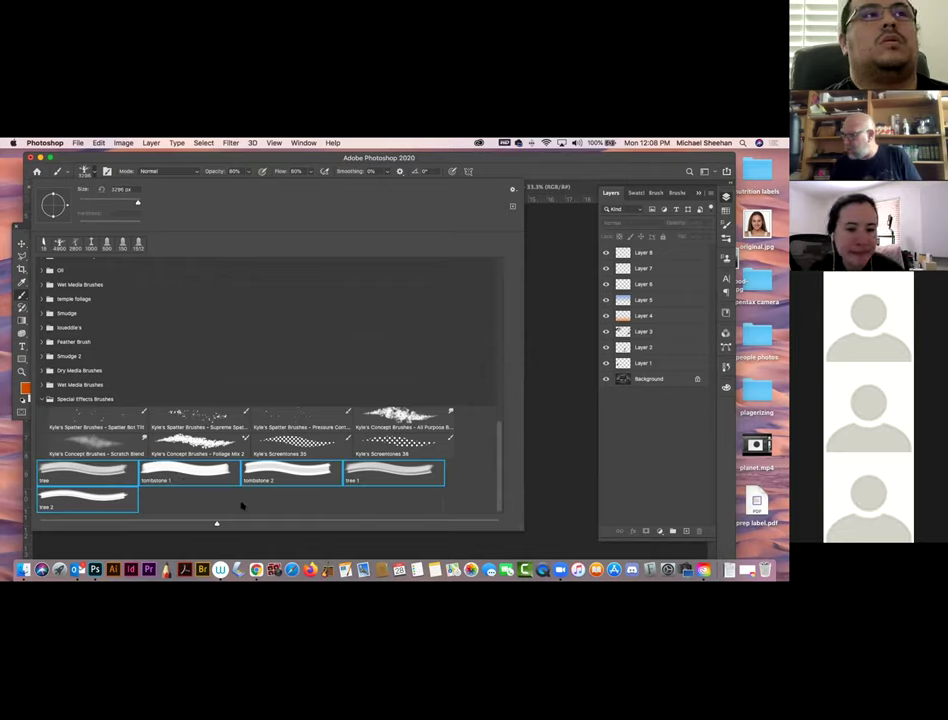
pyautogui.rightClick(197, 479)
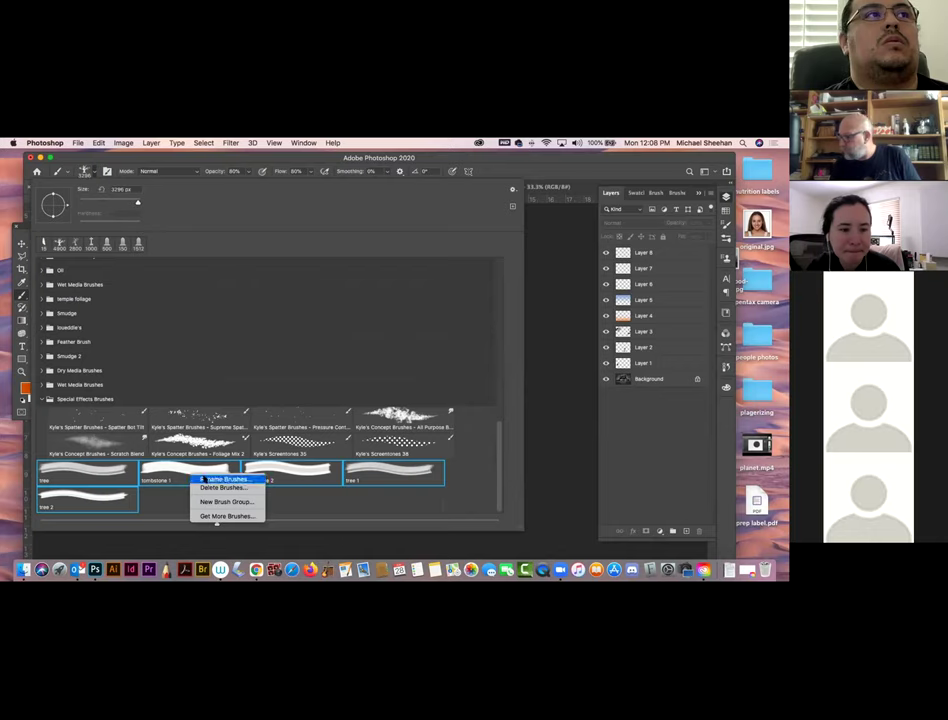
pyautogui.click(213, 501)
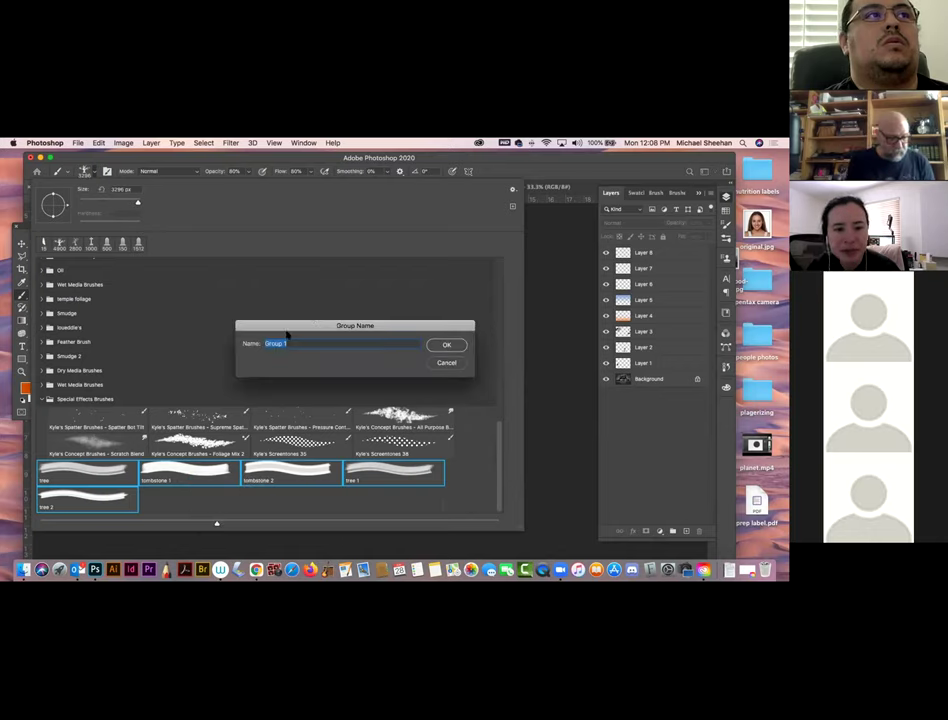
pyautogui.write('gra')
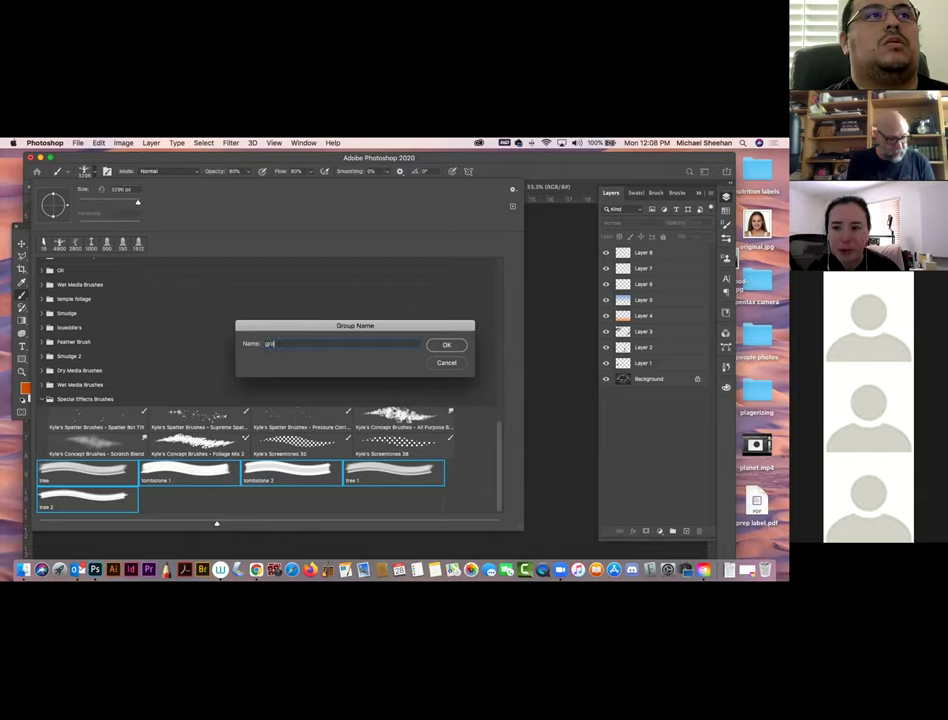
pyautogui.write('veyard')
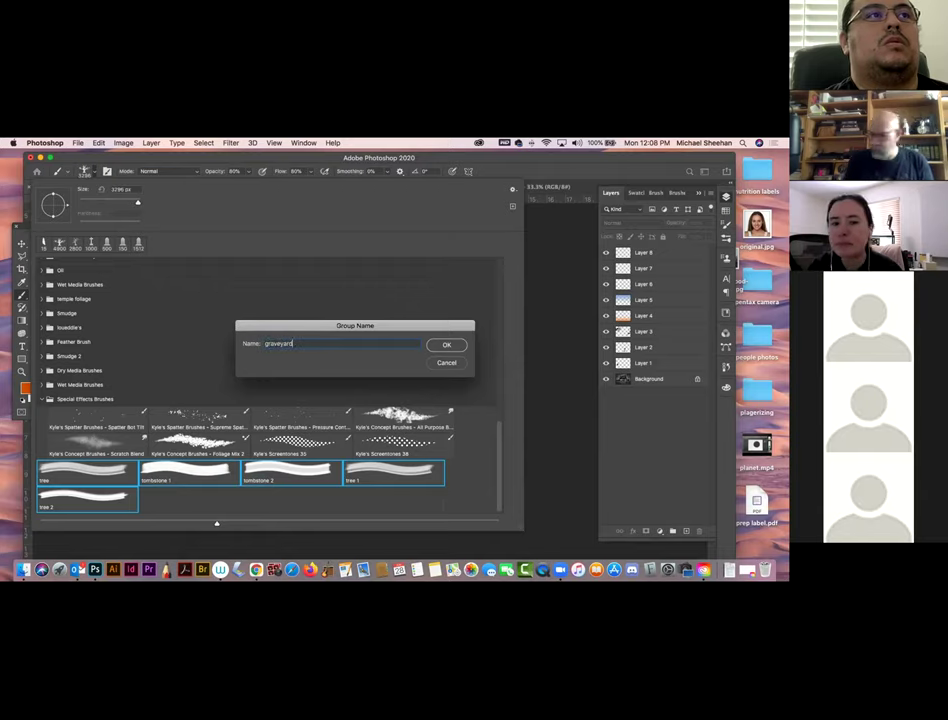
pyautogui.click(445, 344)
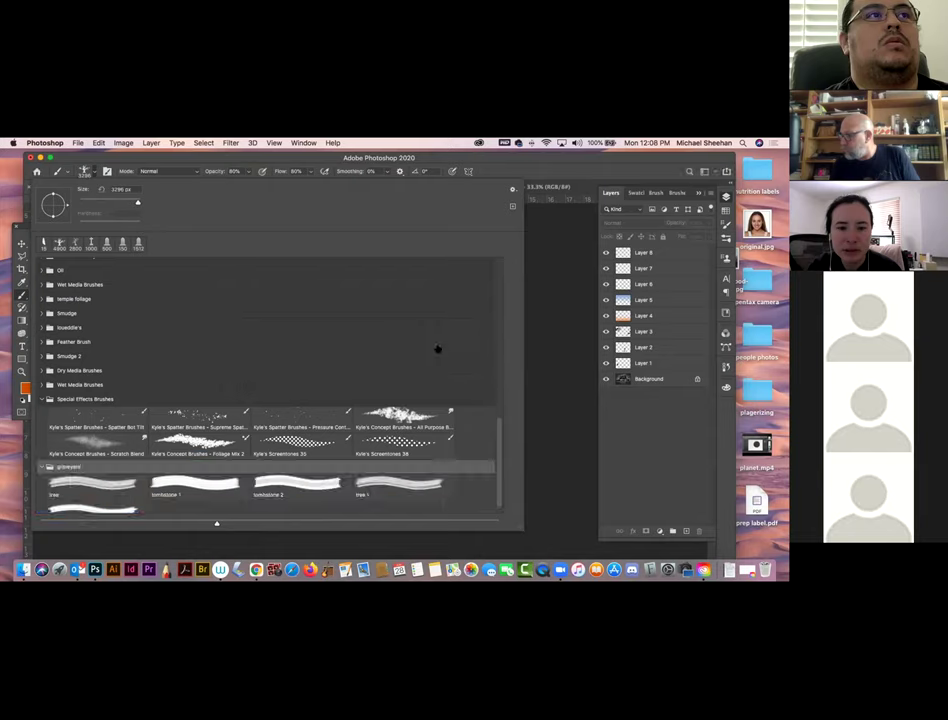
# - Examine the contents of the graveyard brush group and the brushes stored in the temple foliage group
pyautogui.click(43, 466)
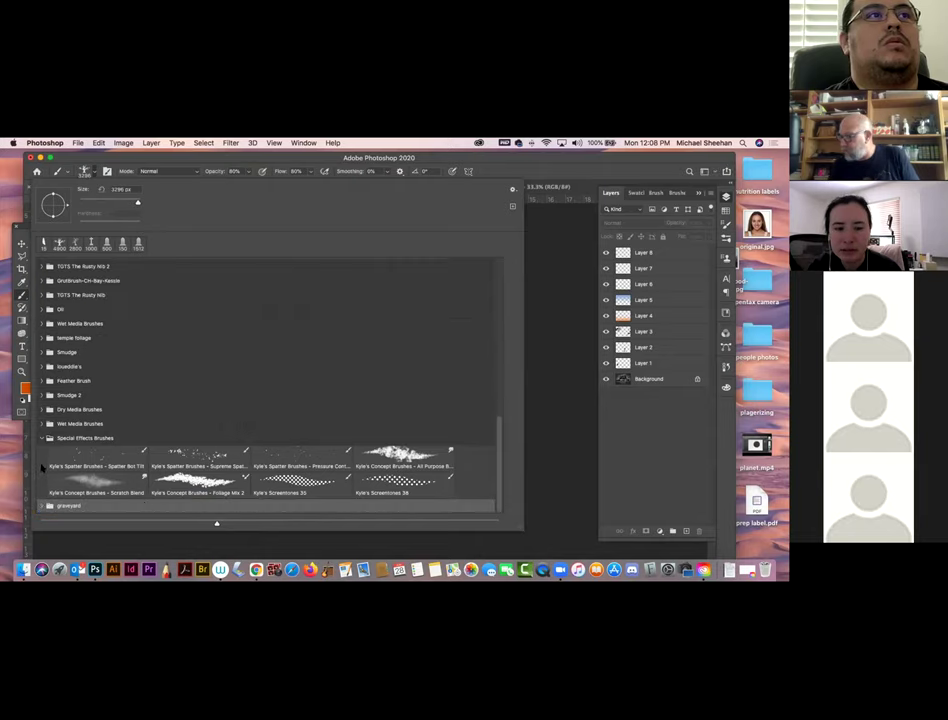
pyautogui.click(44, 505)
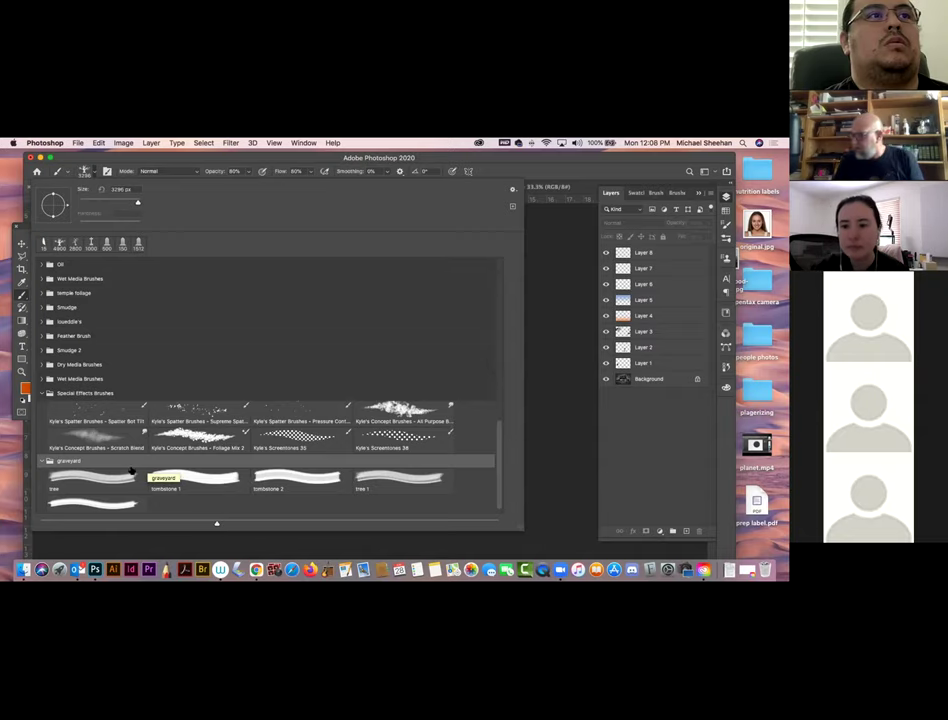
pyautogui.click(43, 459)
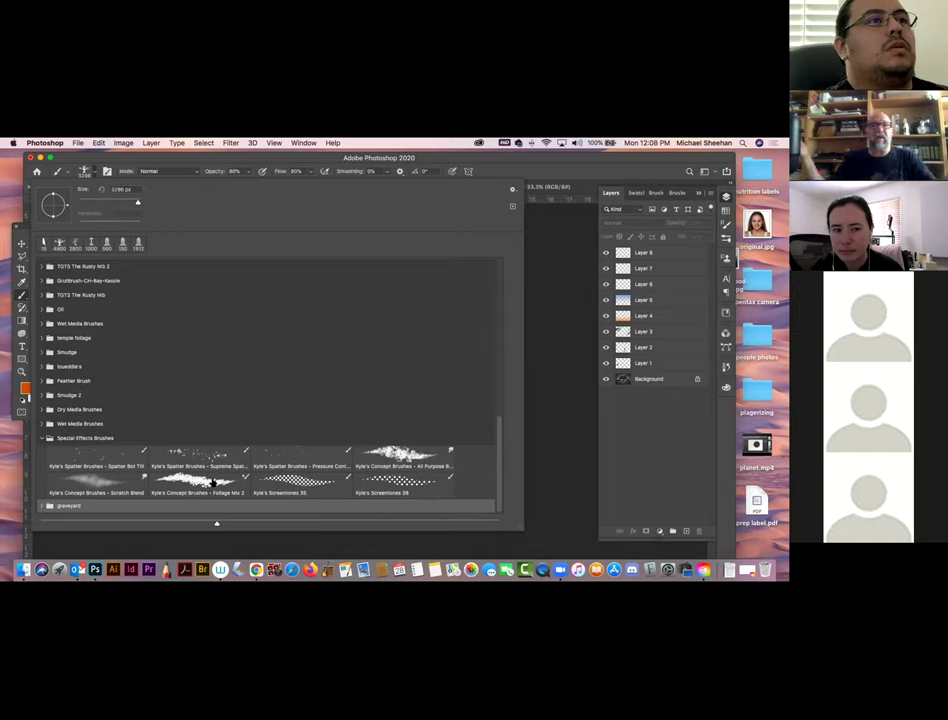
pyautogui.click(44, 338)
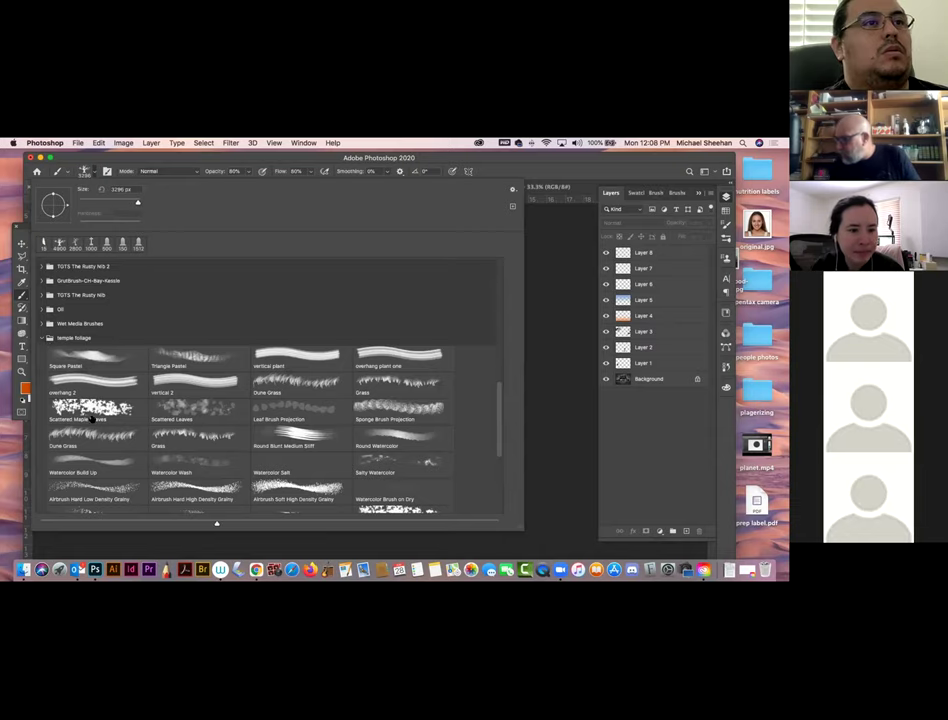
pyautogui.scroll(-3, 366, 450)
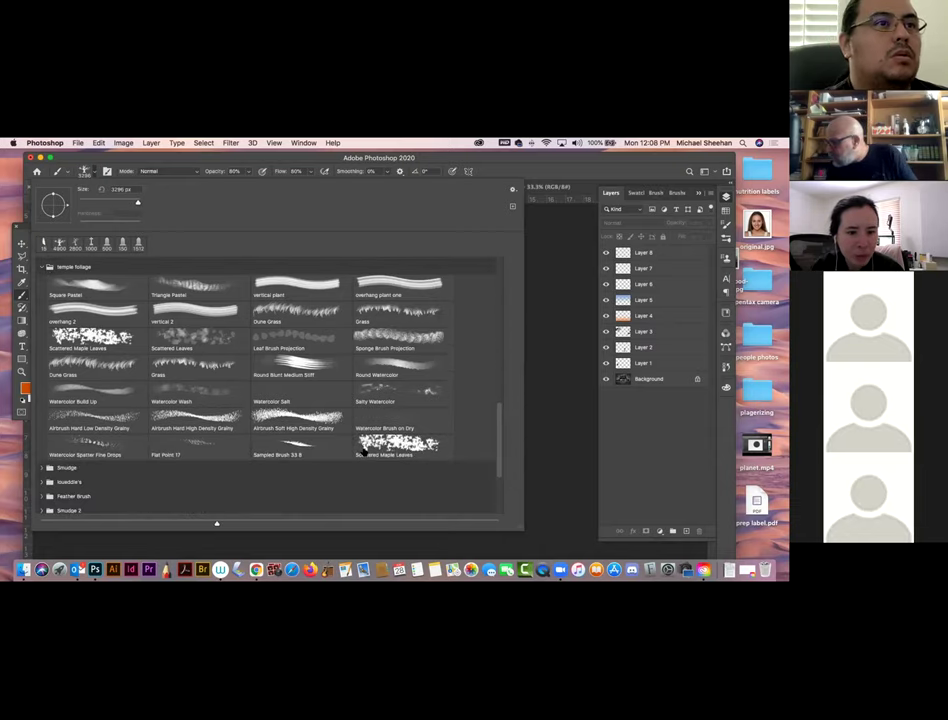
# - Stamp the vertical plant brush in black on a new layer above Layer 8, in the farmhouse image's left foreground
pyautogui.scroll(2, 350, 425)
pyautogui.click(290, 334)
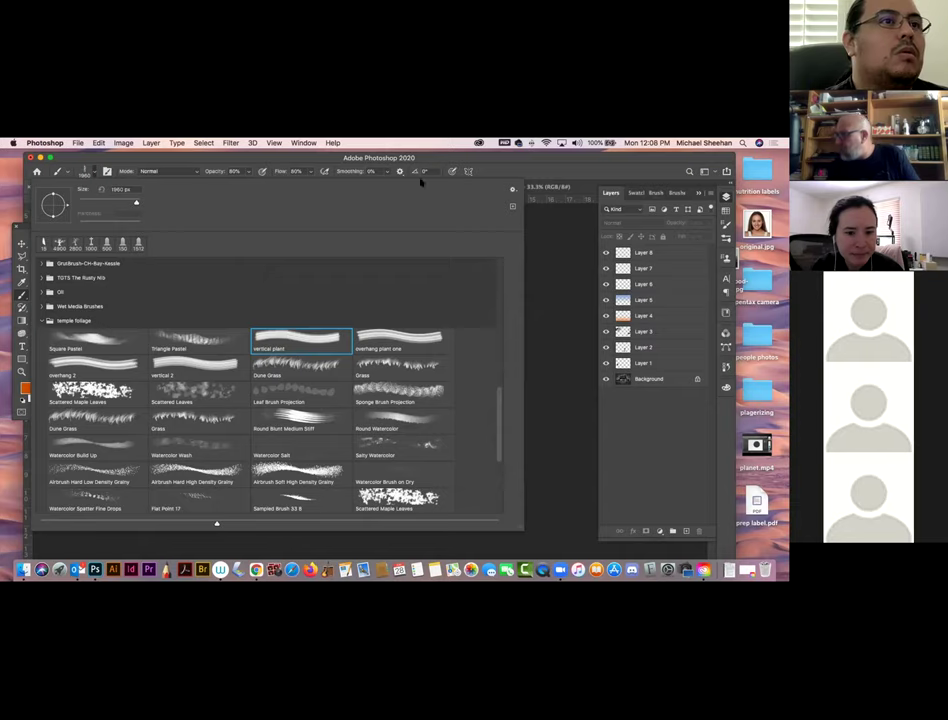
pyautogui.click(455, 158)
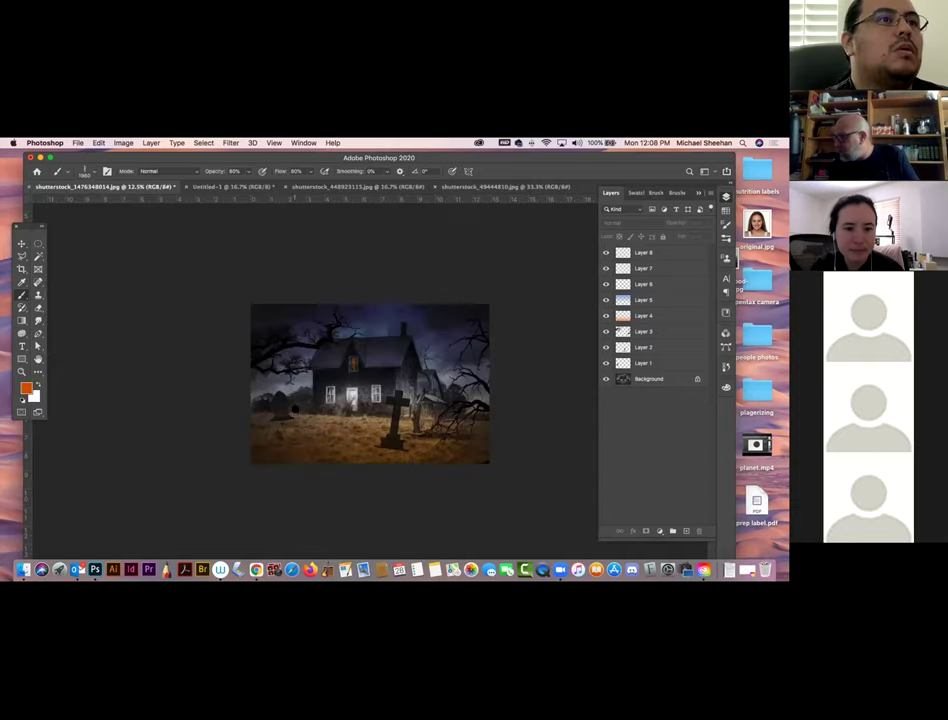
pyautogui.click(645, 256)
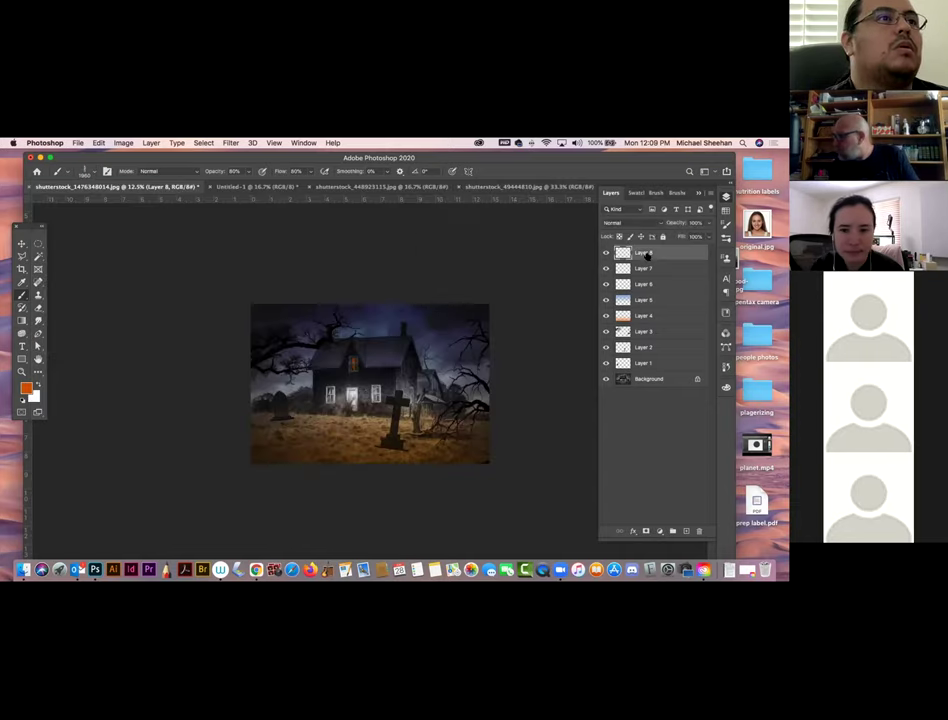
pyautogui.click(685, 531)
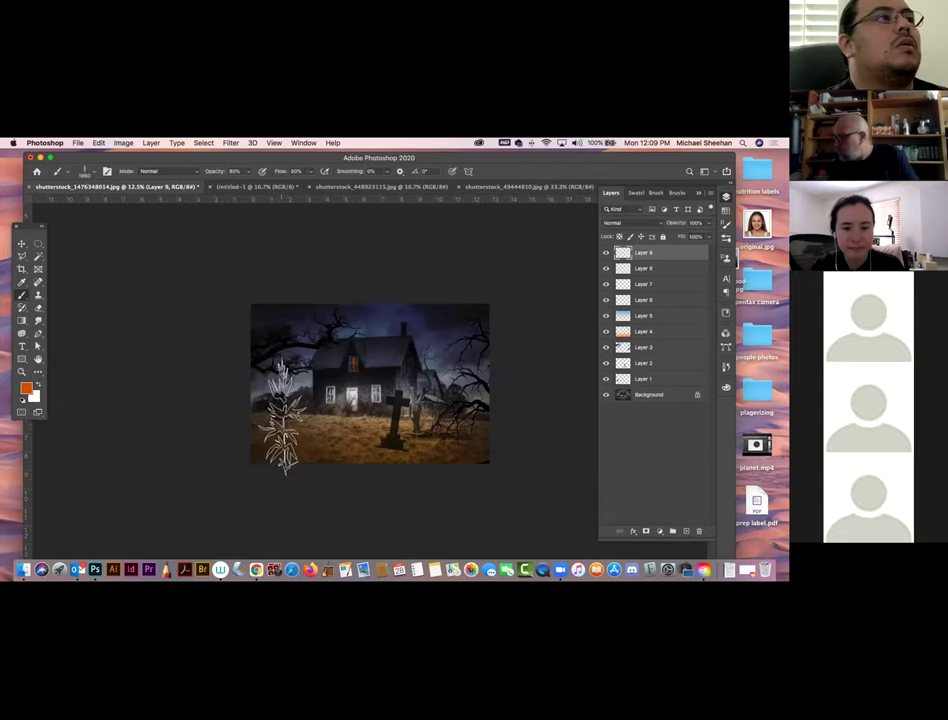
pyautogui.click(22, 401)
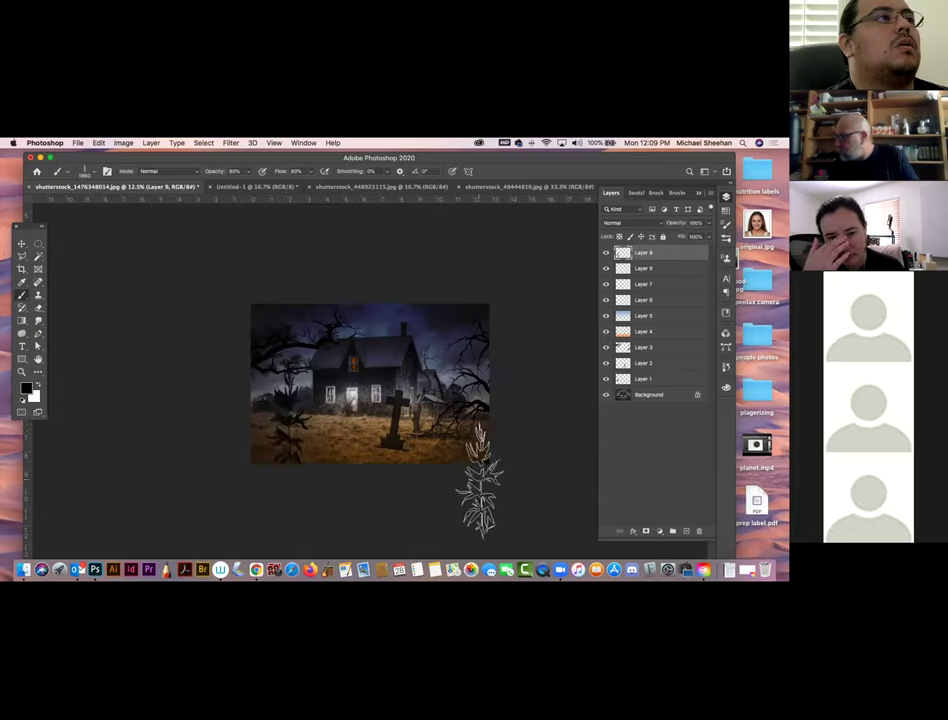
pyautogui.moveTo(478, 480); pyautogui.dragTo(557, 480)
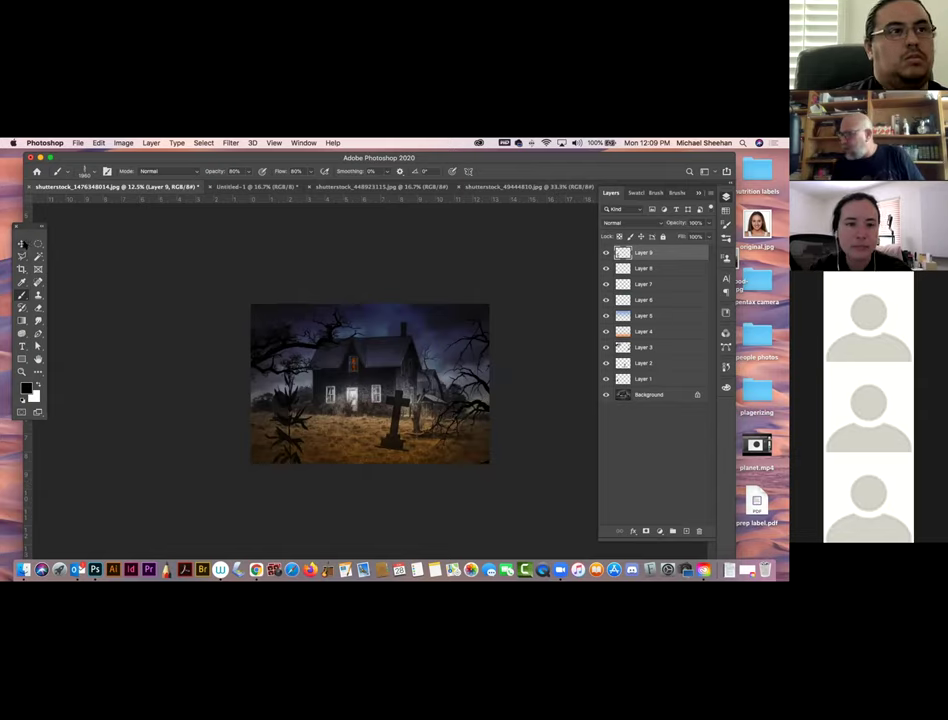
# - Duplicate the stamped plant just beside the original and flip the copy horizontally
pyautogui.click(22, 243)
pyautogui.moveTo(288, 386); pyautogui.dragTo(320, 405)
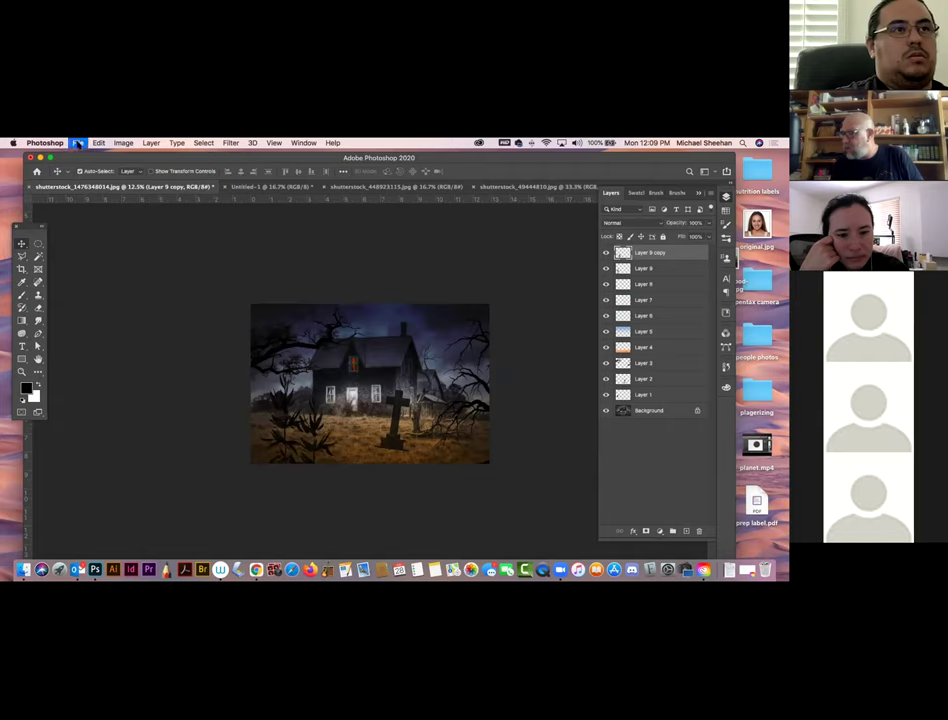
pyautogui.moveTo(98, 144)
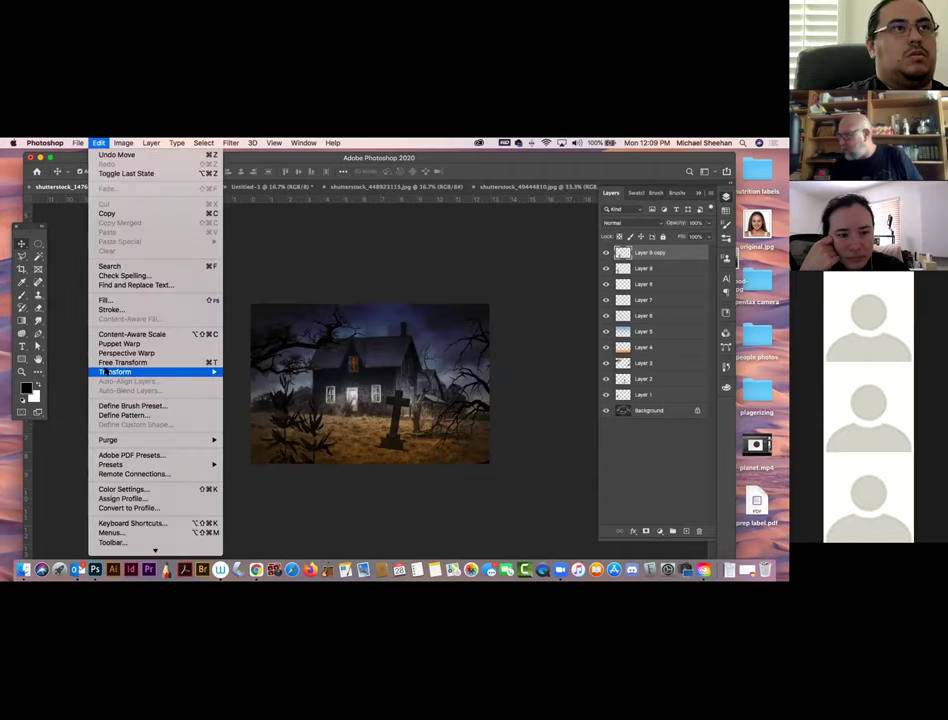
pyautogui.moveTo(120, 371)
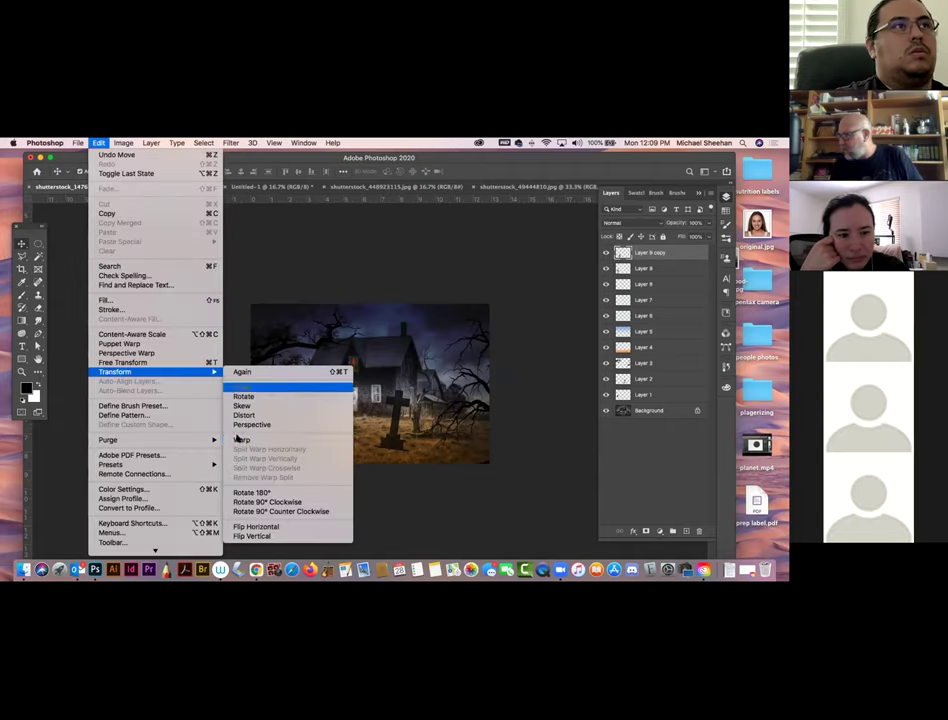
pyautogui.click(249, 527)
pyautogui.click(320, 433)
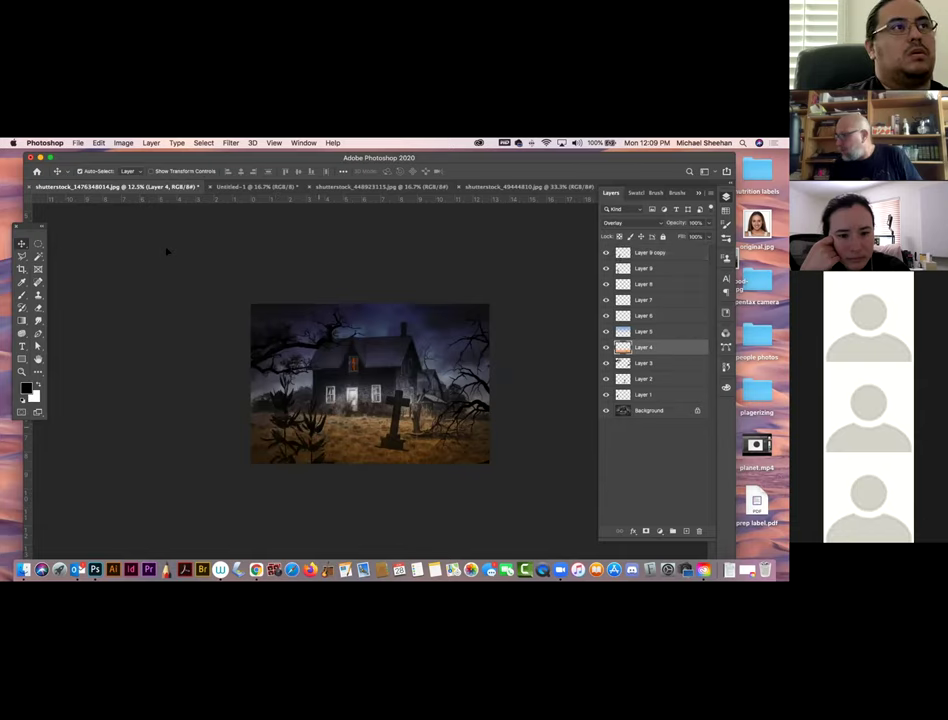
pyautogui.click(102, 143)
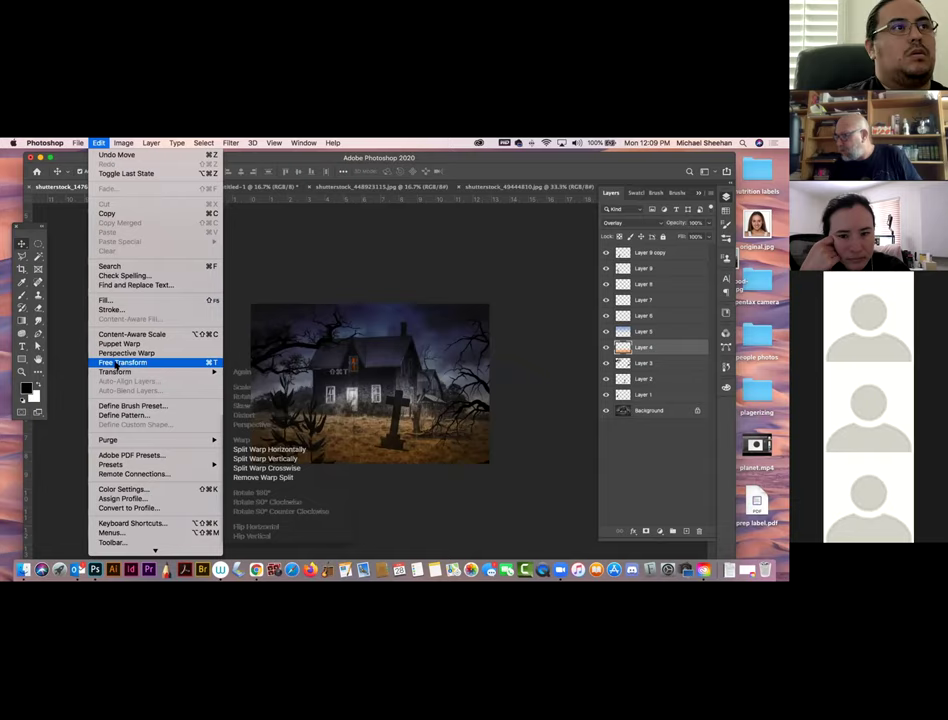
pyautogui.moveTo(116, 373)
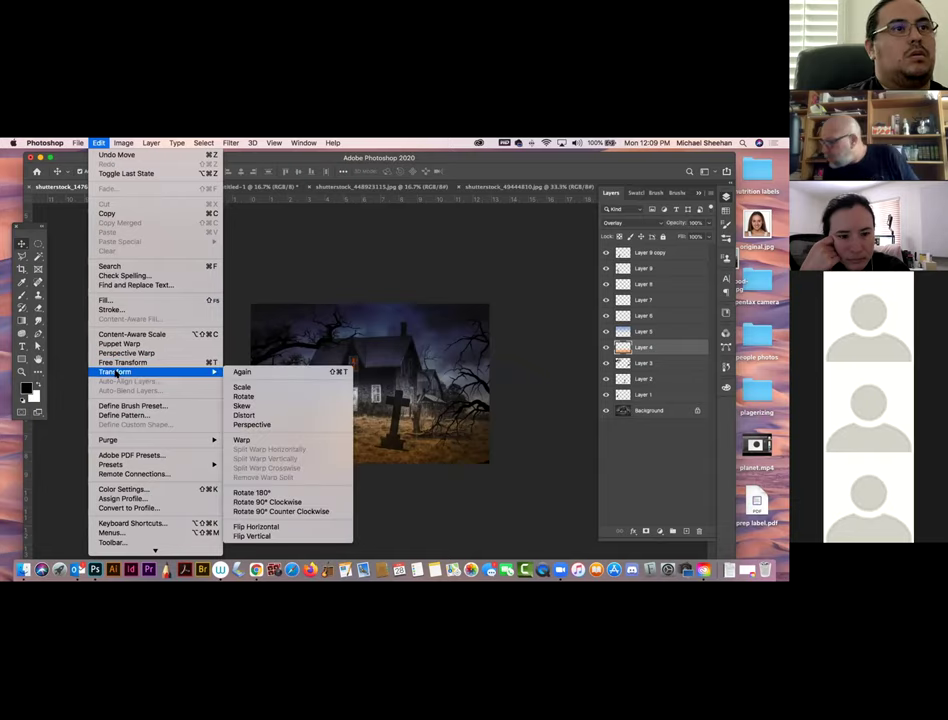
pyautogui.click(252, 440)
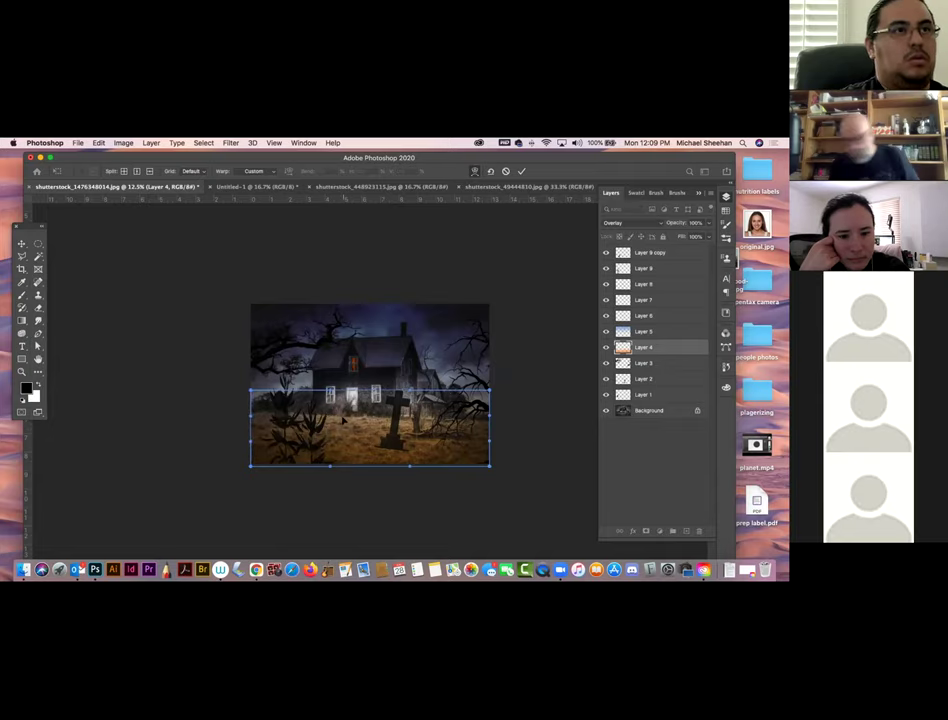
pyautogui.press('Return')
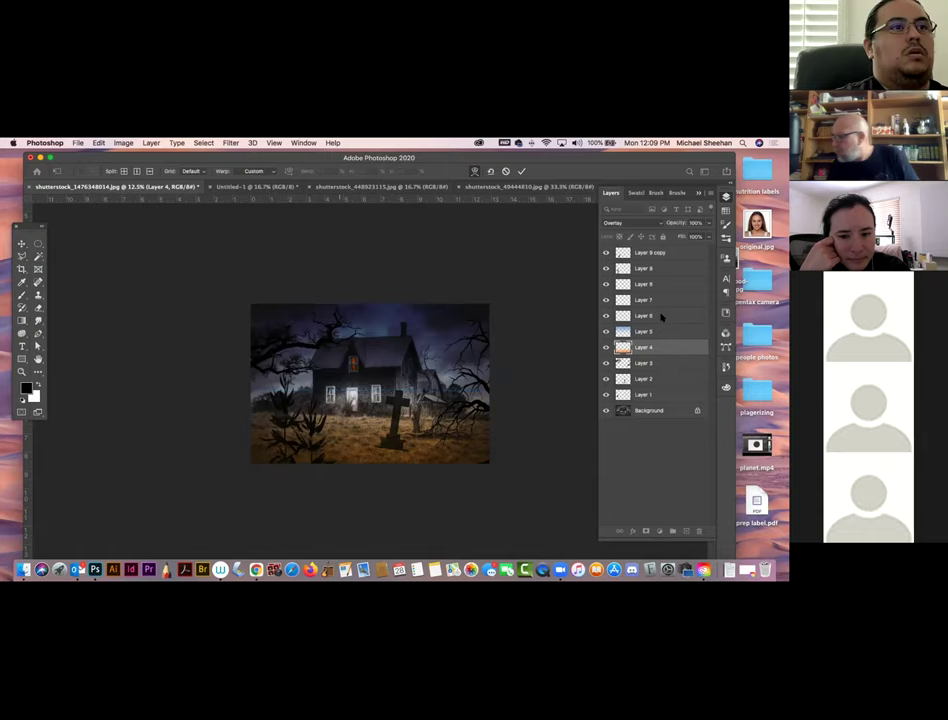
# - Warp the plant on Layer 9 copy so its shape differs from the original
pyautogui.click(619, 253)
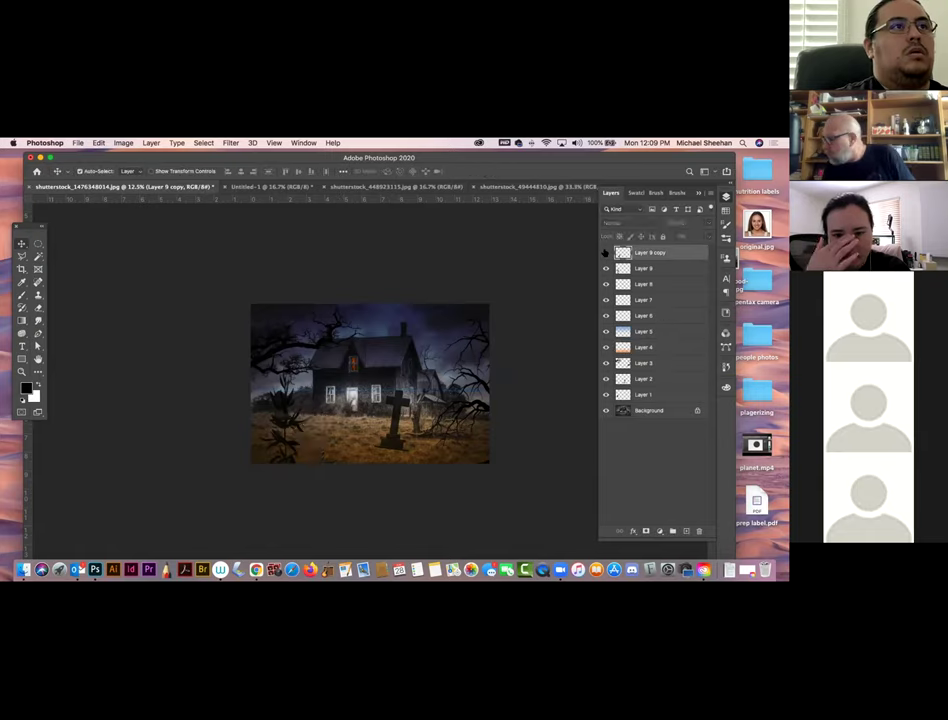
pyautogui.click(96, 143)
pyautogui.moveTo(125, 372)
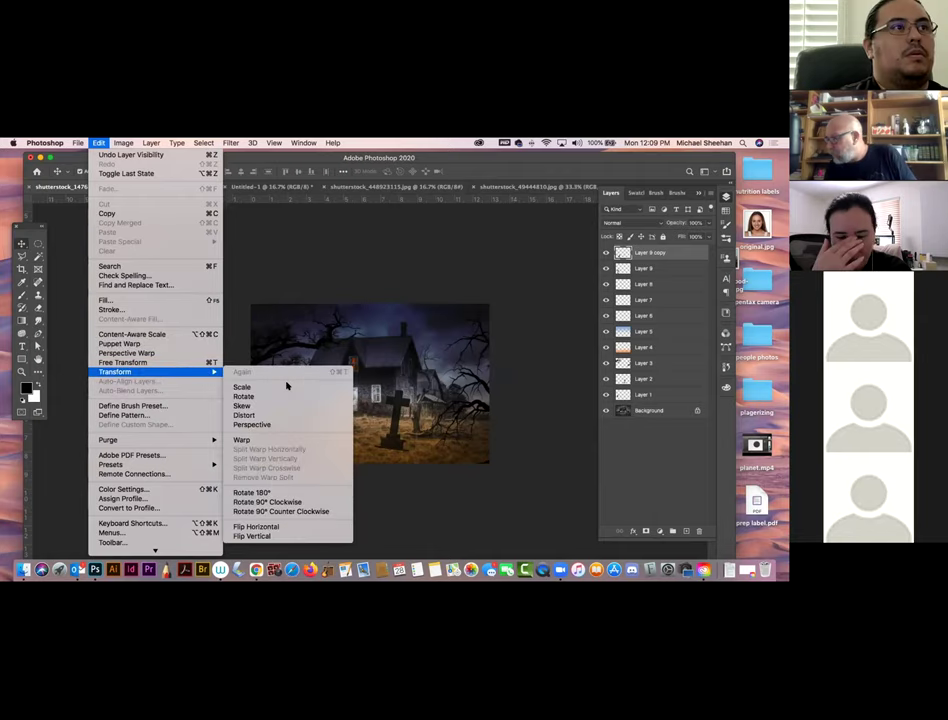
pyautogui.click(276, 441)
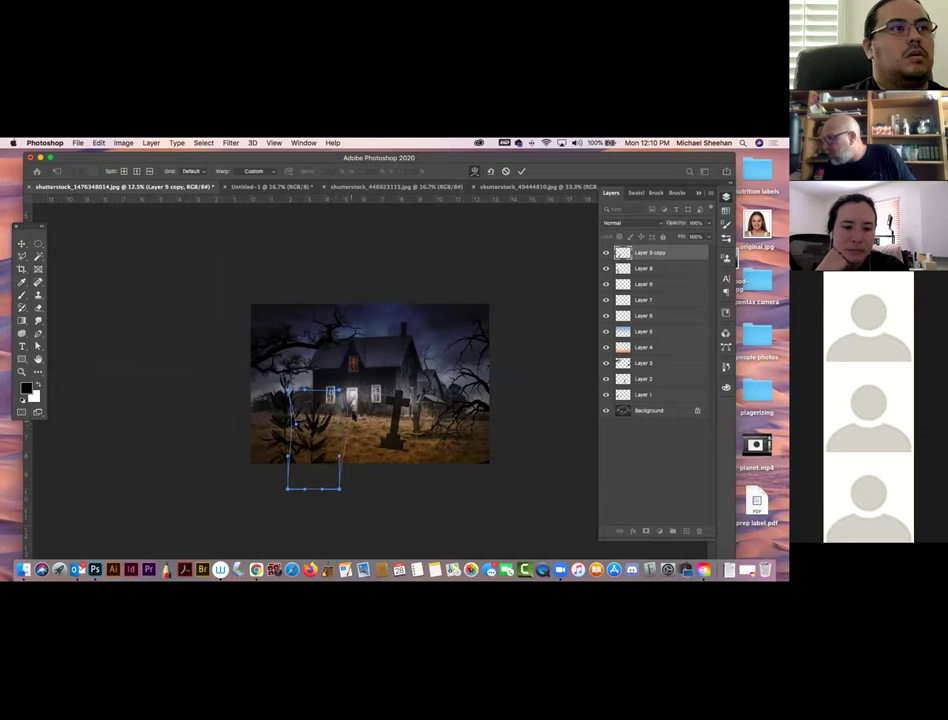
pyautogui.press('Return')
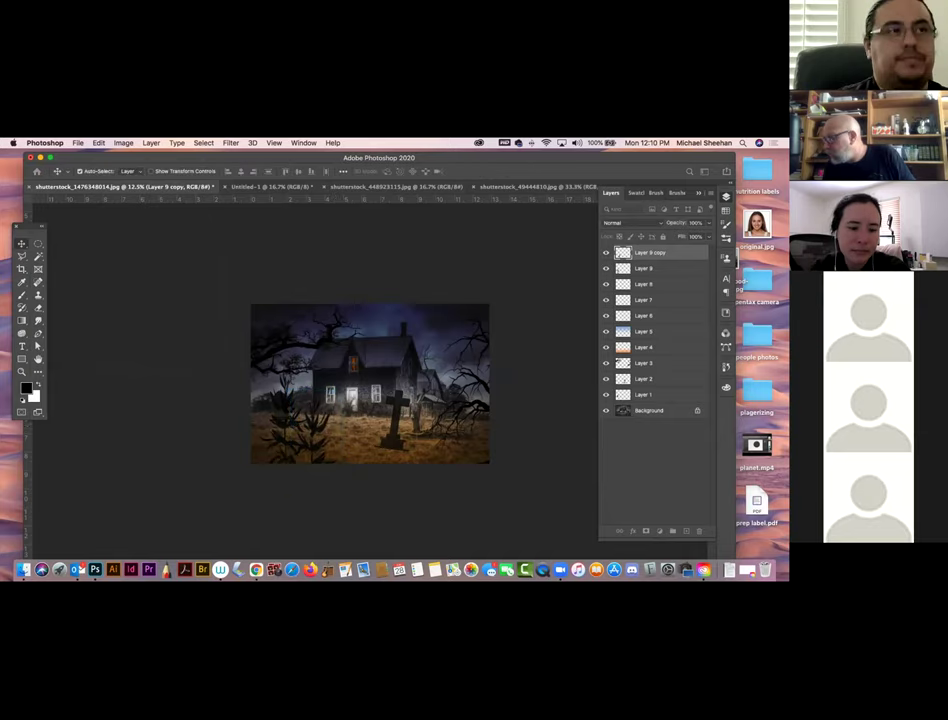
# - Shift the warped plant closer to the original and place a second copy of it at the image's left edge
pyautogui.moveTo(308, 397); pyautogui.dragTo(280, 394)
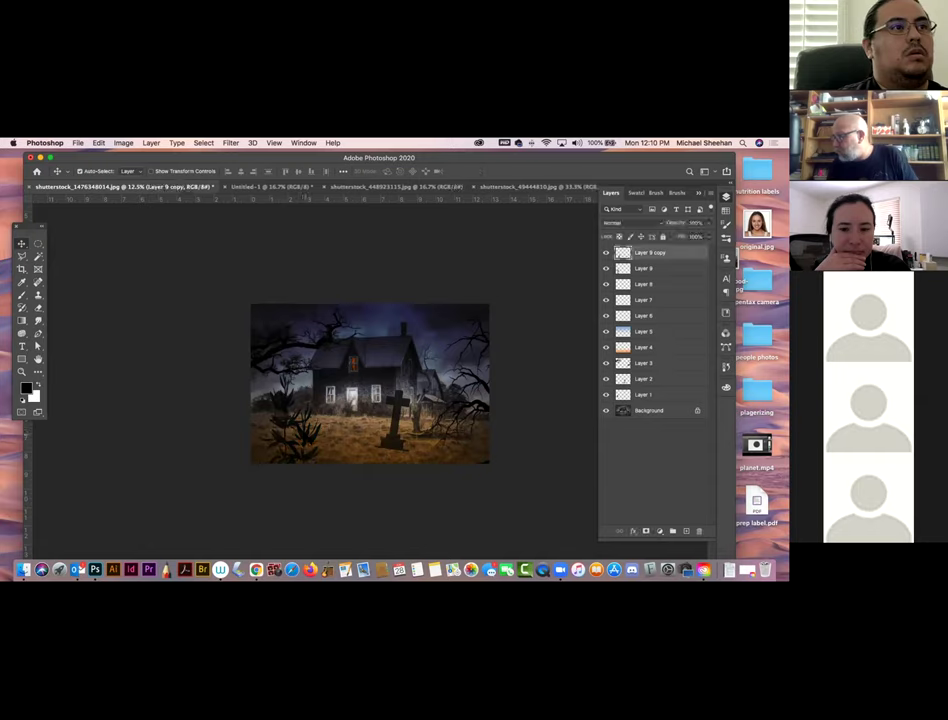
pyautogui.moveTo(280, 394); pyautogui.dragTo(150, 403)
pyautogui.click(152, 403)
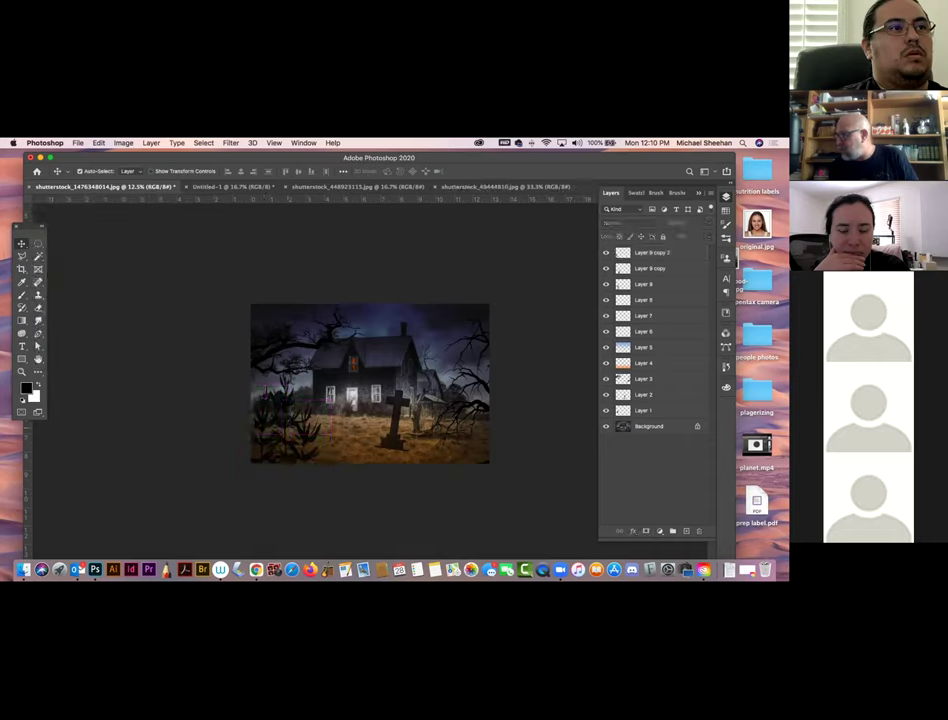
pyautogui.moveTo(282, 415); pyautogui.dragTo(284, 416)
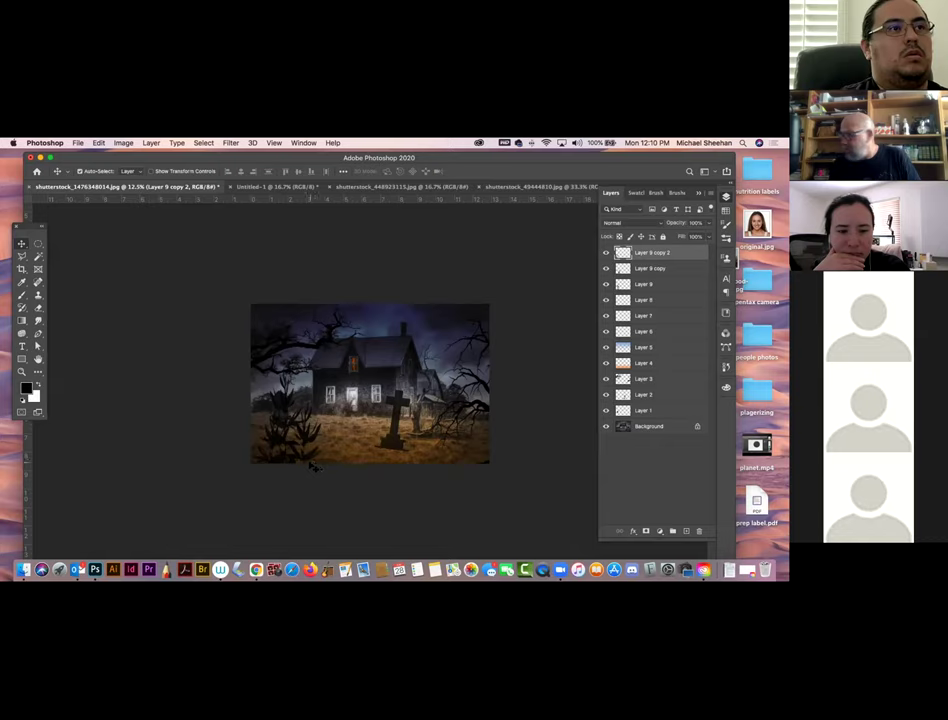
# - Rotate the second plant copy about 31.5° counterclockwise and reposition it in the lower-left corner of the image
pyautogui.press('super+t')
pyautogui.moveTo(326, 478); pyautogui.dragTo(330, 434)
pyautogui.moveTo(272, 465); pyautogui.dragTo(278, 468)
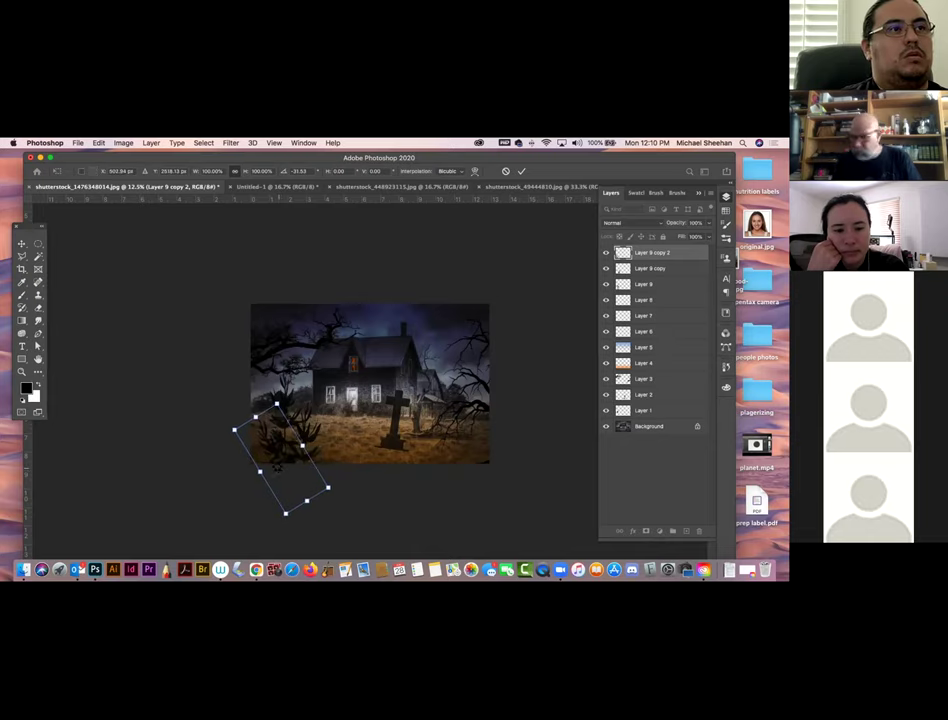
pyautogui.press('Return')
pyautogui.click(176, 388)
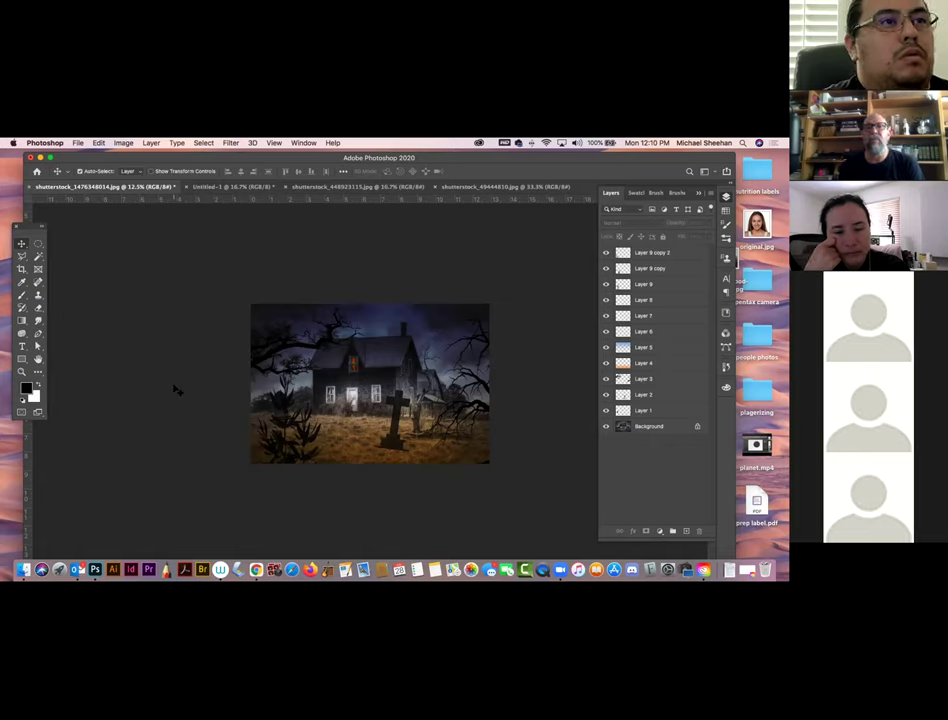
# - Review the brush presets, collapse the MY FAVES, General Brushes and My Smudge groups, and check TGTS The Rusty Nib 2
pyautogui.click(78, 143)
pyautogui.click(76, 143)
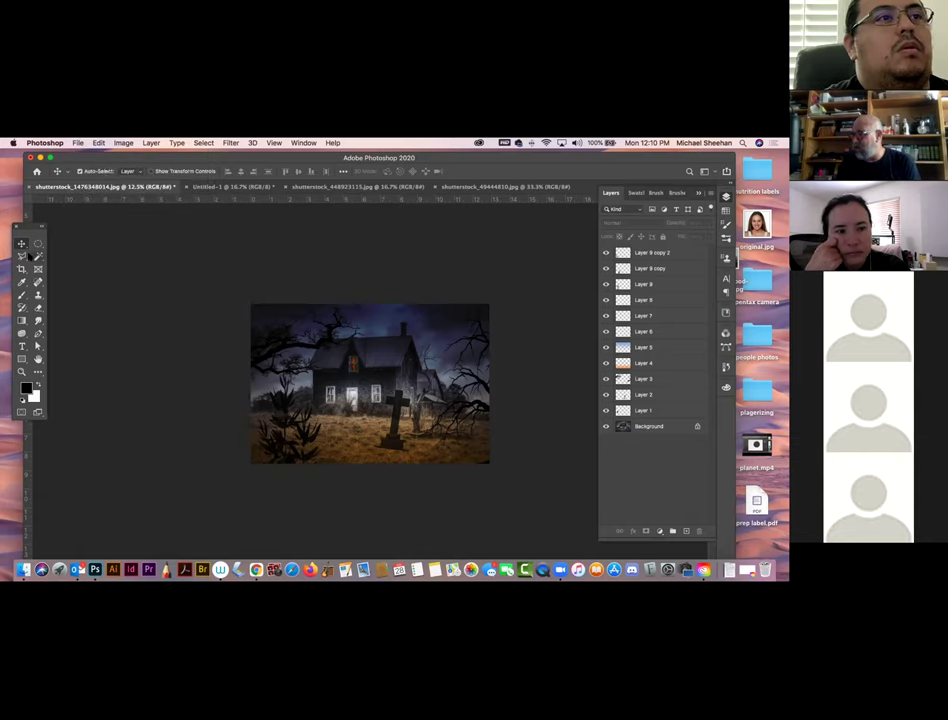
pyautogui.click(22, 294)
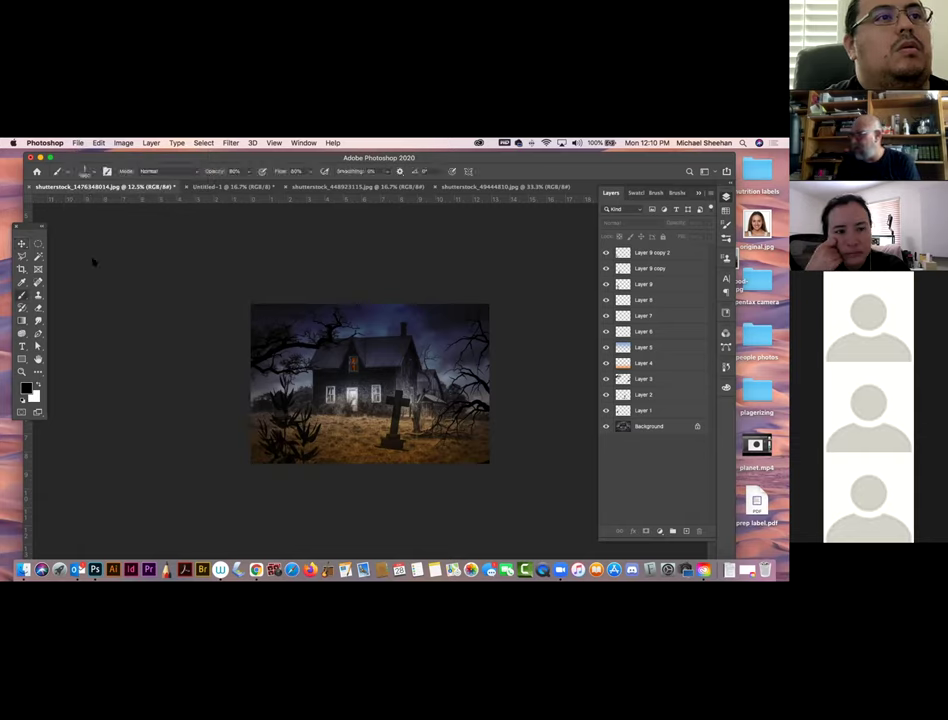
pyautogui.click(93, 171)
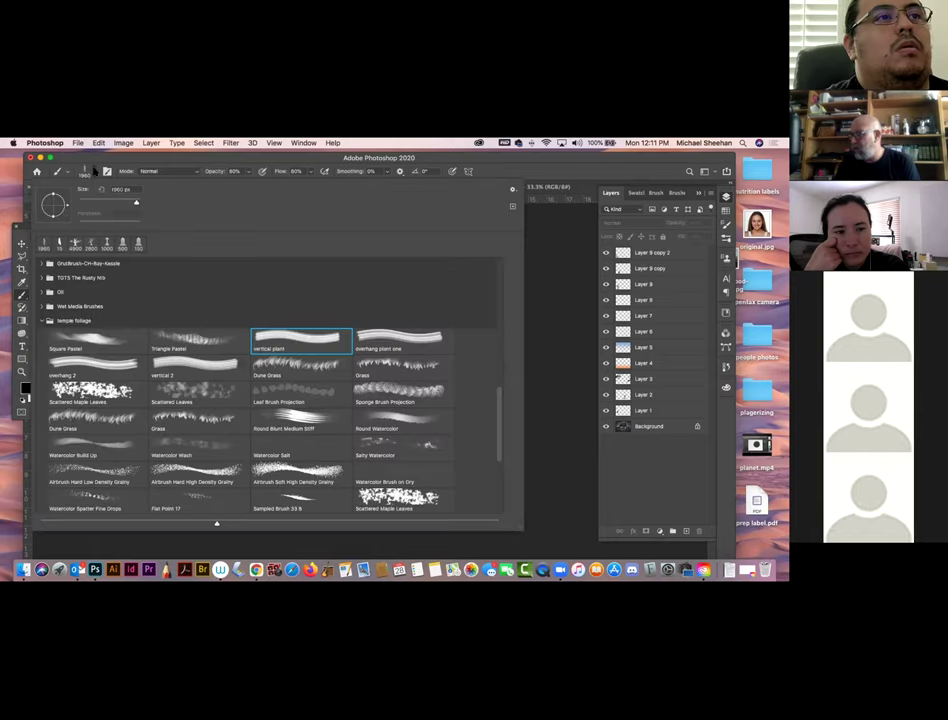
pyautogui.scroll(5, 135, 391)
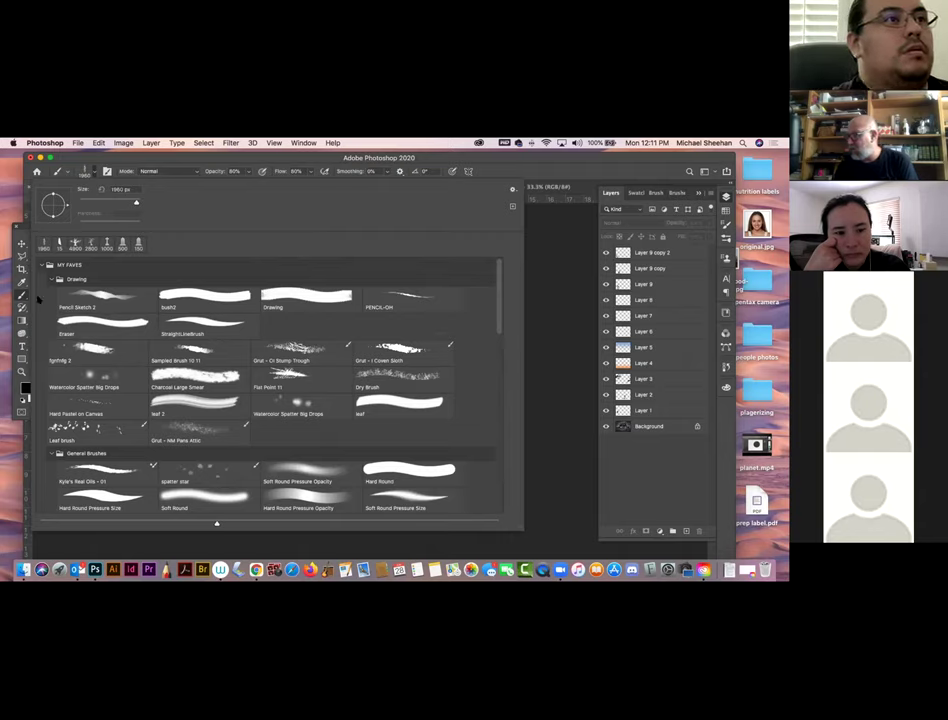
pyautogui.scroll(-2, 37, 300)
pyautogui.click(45, 264)
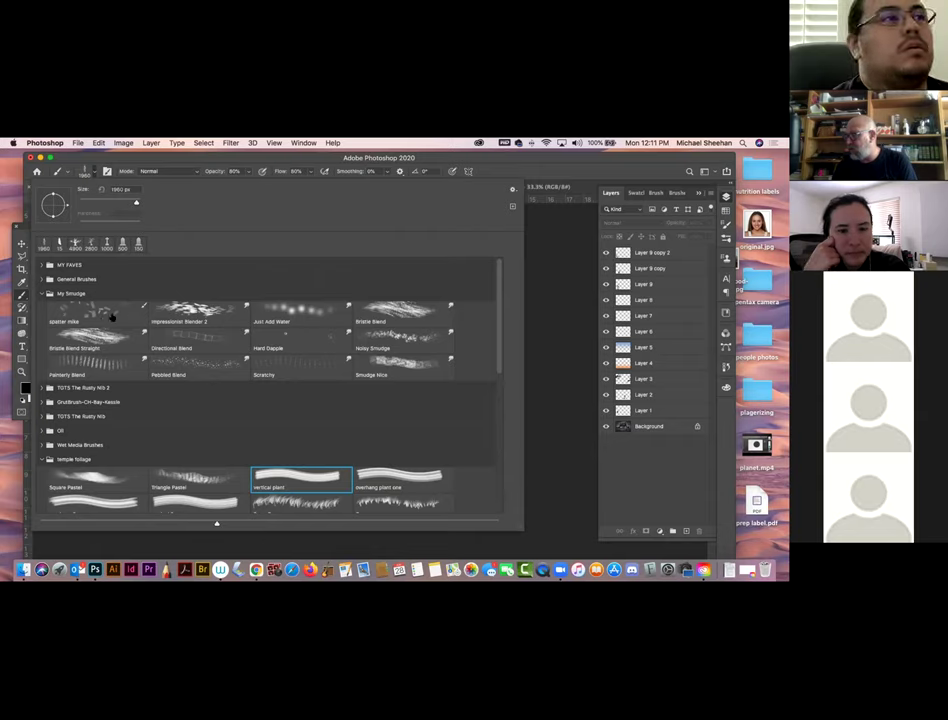
pyautogui.click(43, 293)
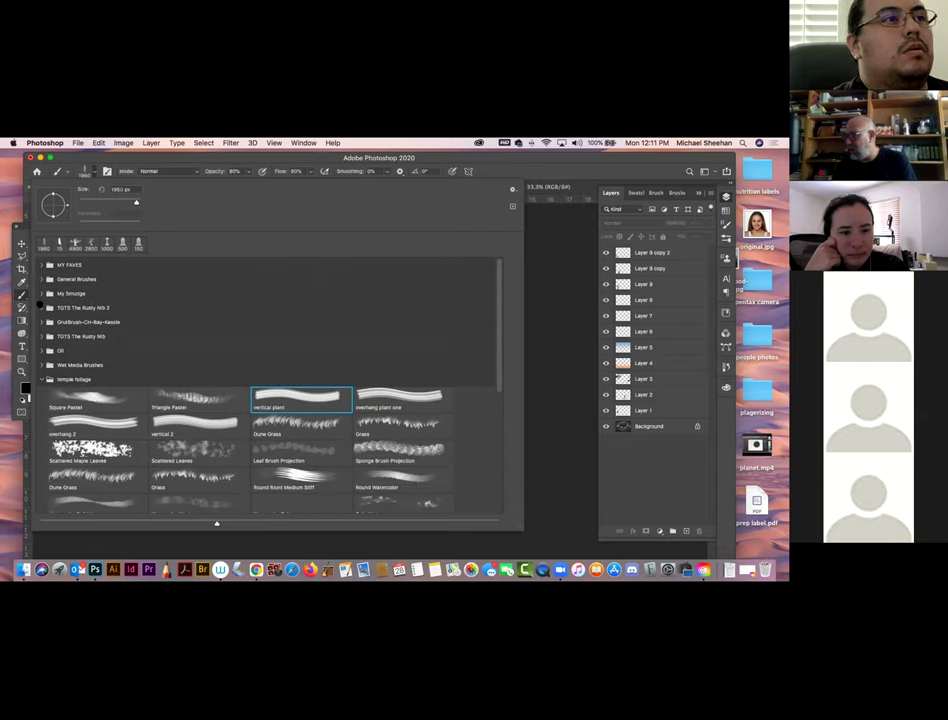
pyautogui.click(43, 307)
pyautogui.click(43, 307)
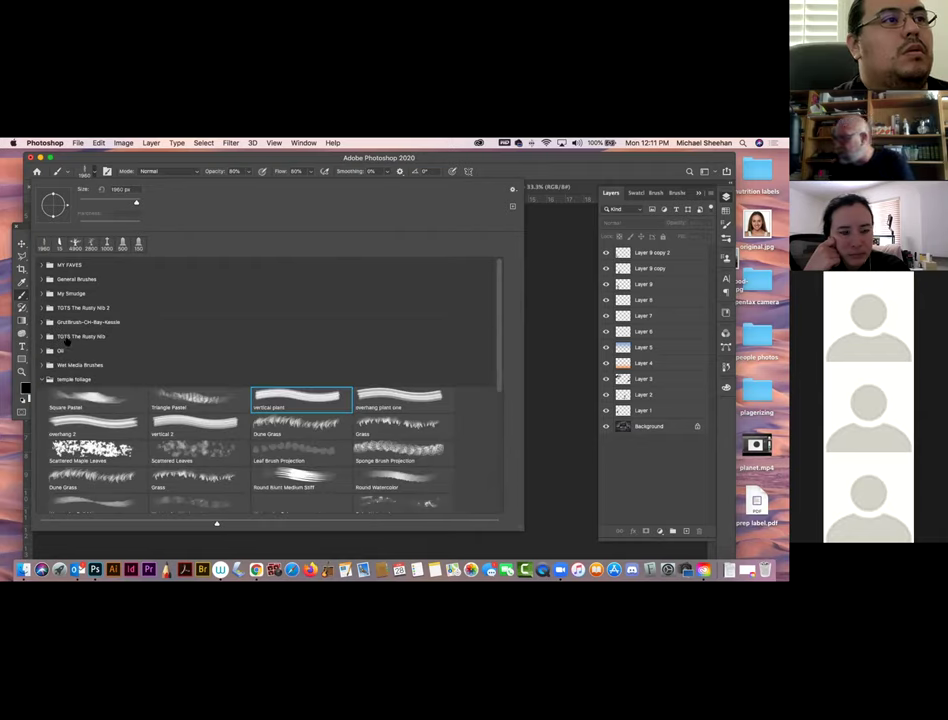
# - Collapse the temple foliage group and examine the brushes stored in the Smudge group
pyautogui.scroll(-2, 102, 348)
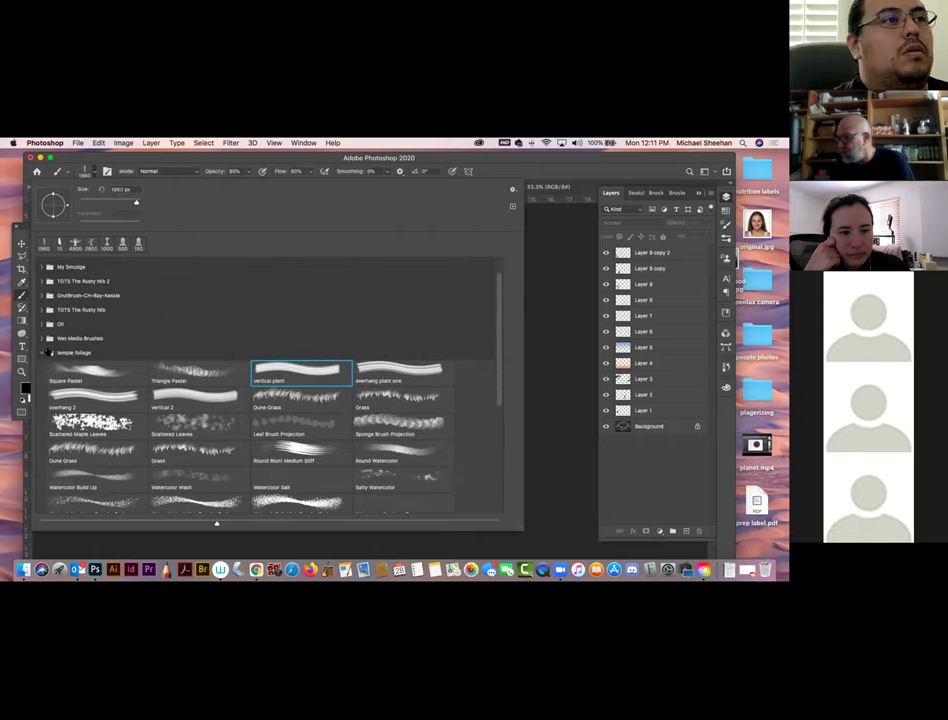
pyautogui.click(42, 352)
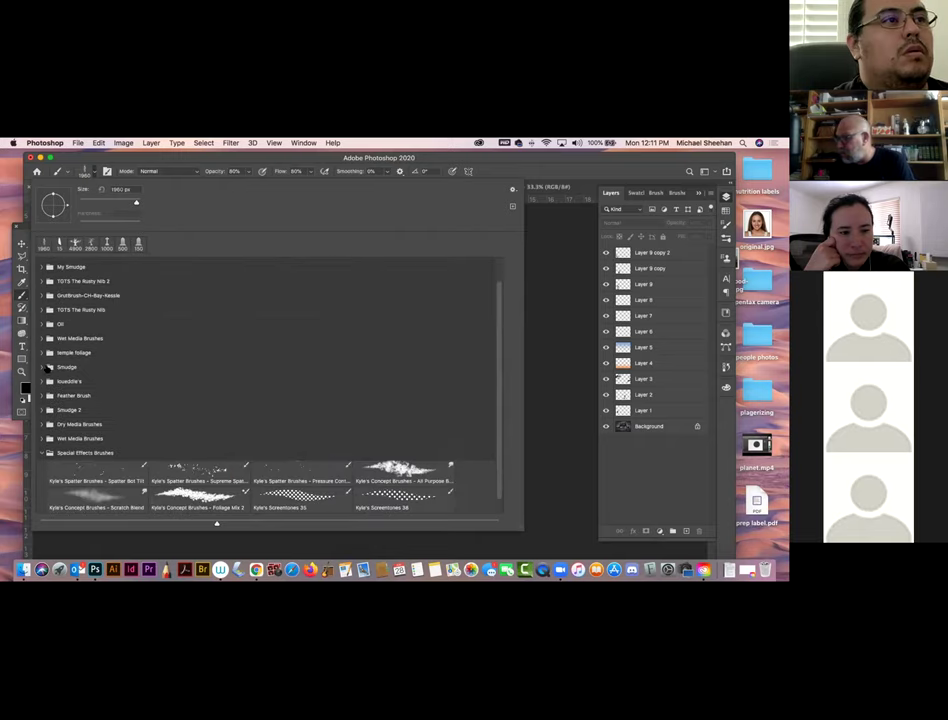
pyautogui.click(42, 367)
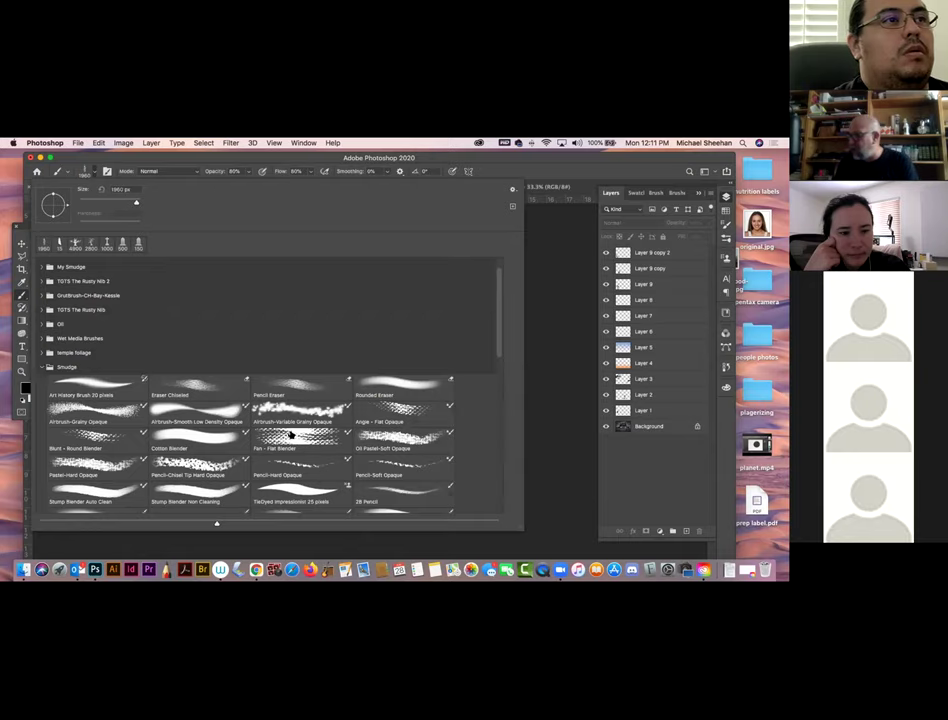
pyautogui.scroll(-10, 291, 434)
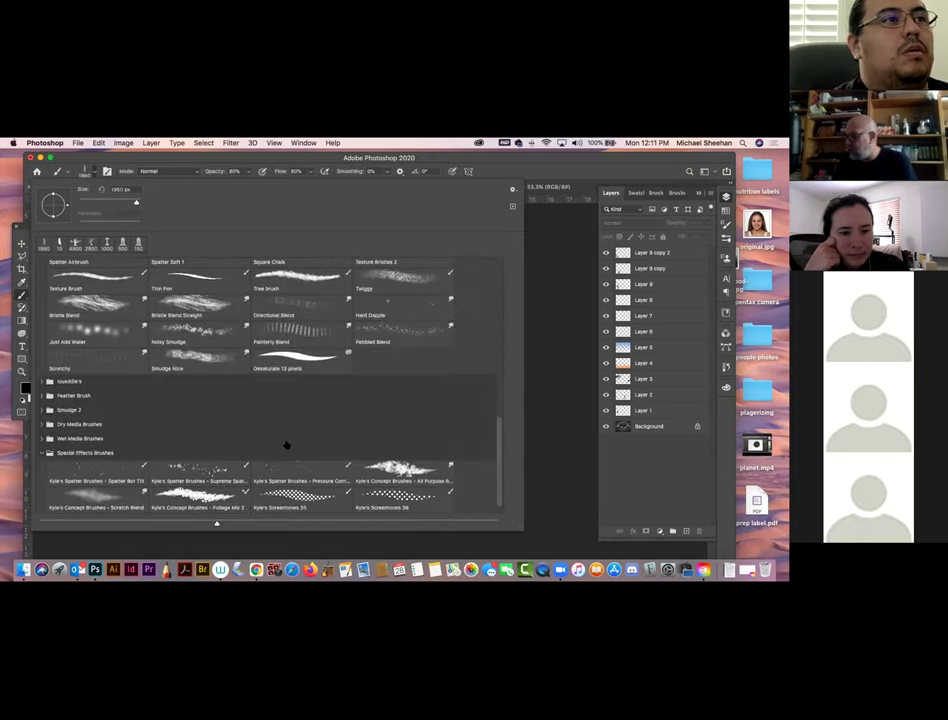
pyautogui.scroll(15, 286, 445)
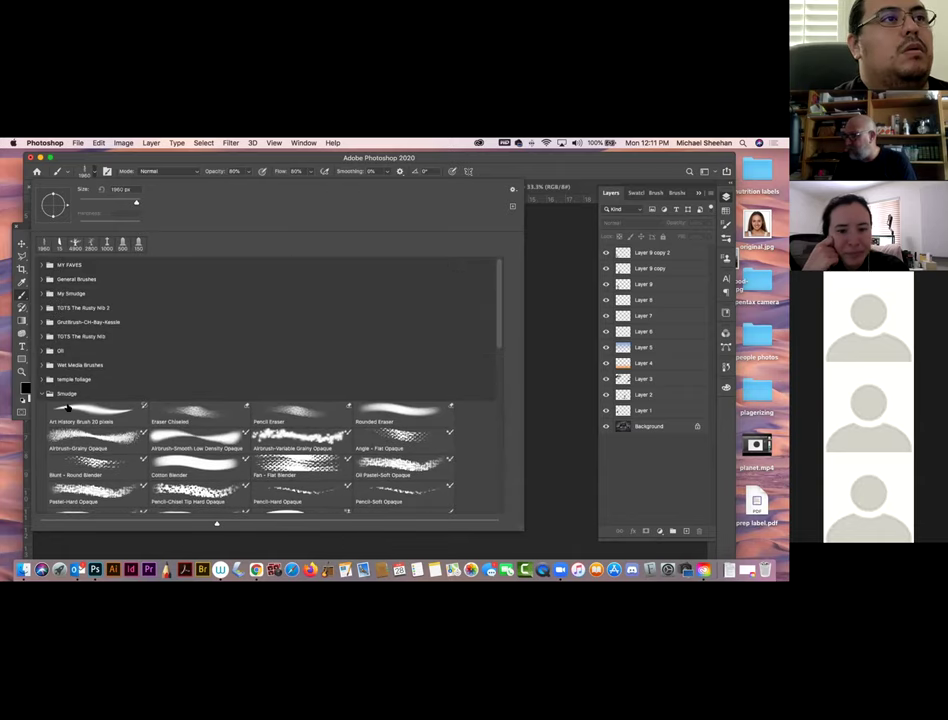
# - Collapse the Smudge group and check the brushes in the Dry Media Brushes, Smudge 2 and Special Effects Brushes groups
pyautogui.click(55, 394)
pyautogui.scroll(-1, 205, 449)
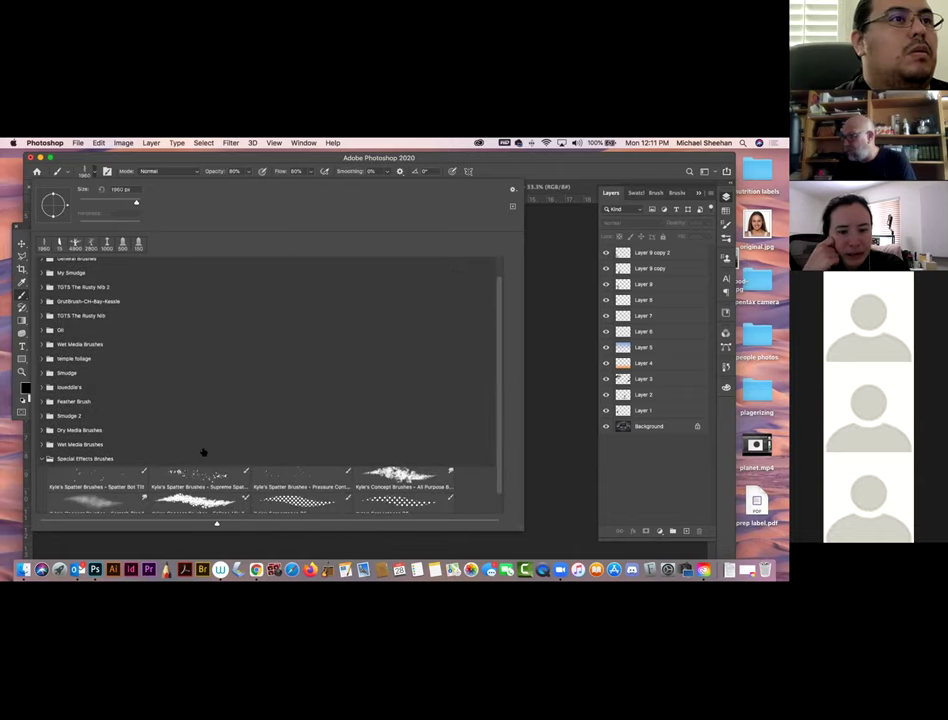
pyautogui.click(43, 429)
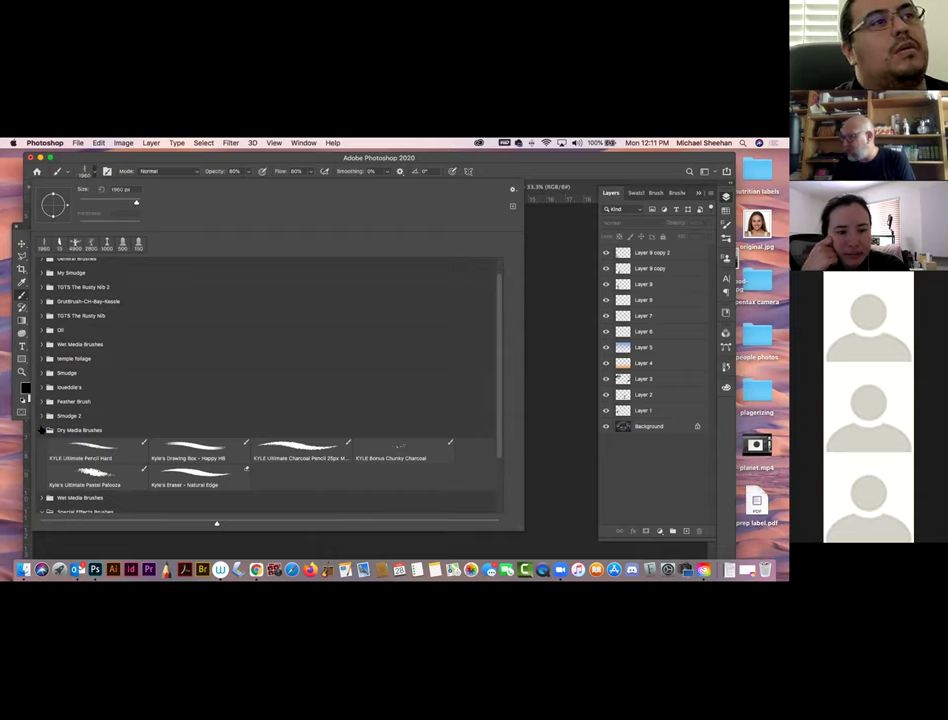
pyautogui.click(43, 429)
pyautogui.click(43, 415)
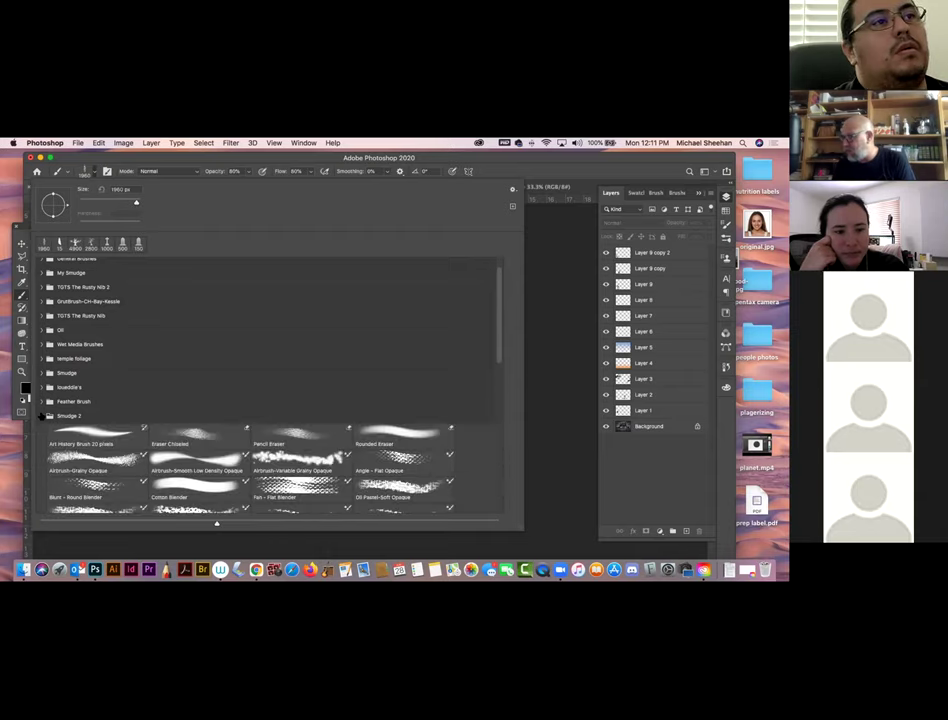
pyautogui.click(42, 415)
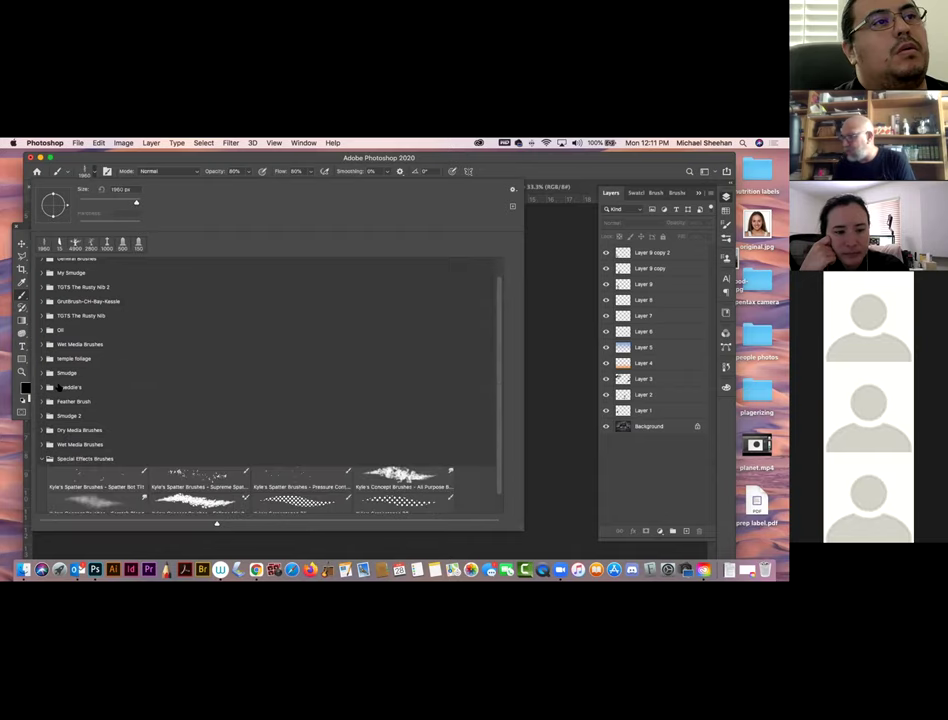
pyautogui.scroll(-1, 86, 437)
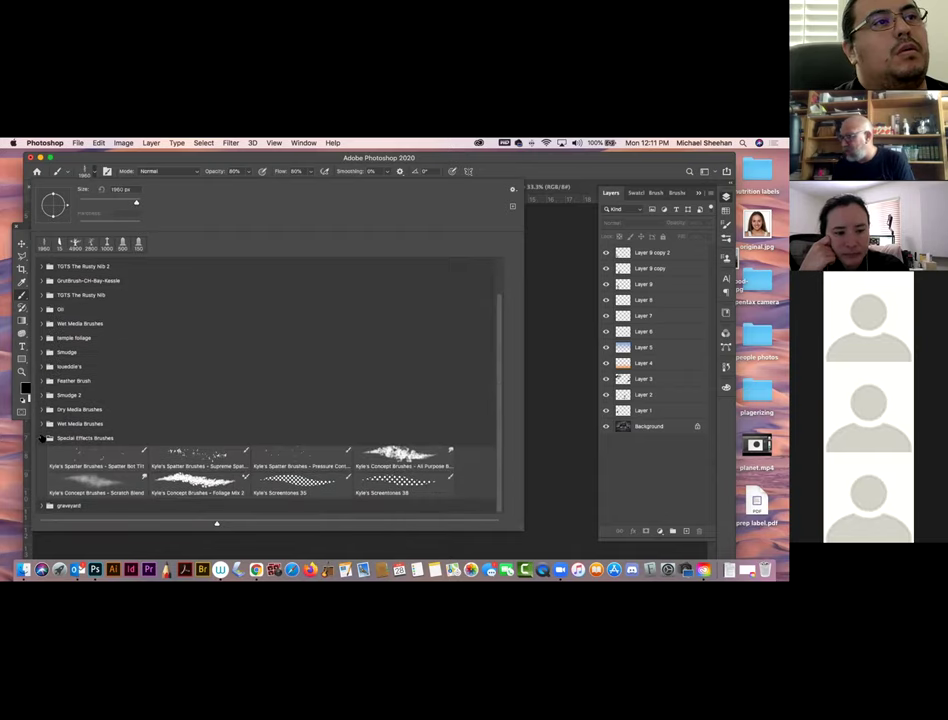
# - Choose Kyle's Supreme Spatter brush from the Special Effects group and add a new layer above Layer 9 copy 2
pyautogui.click(184, 452)
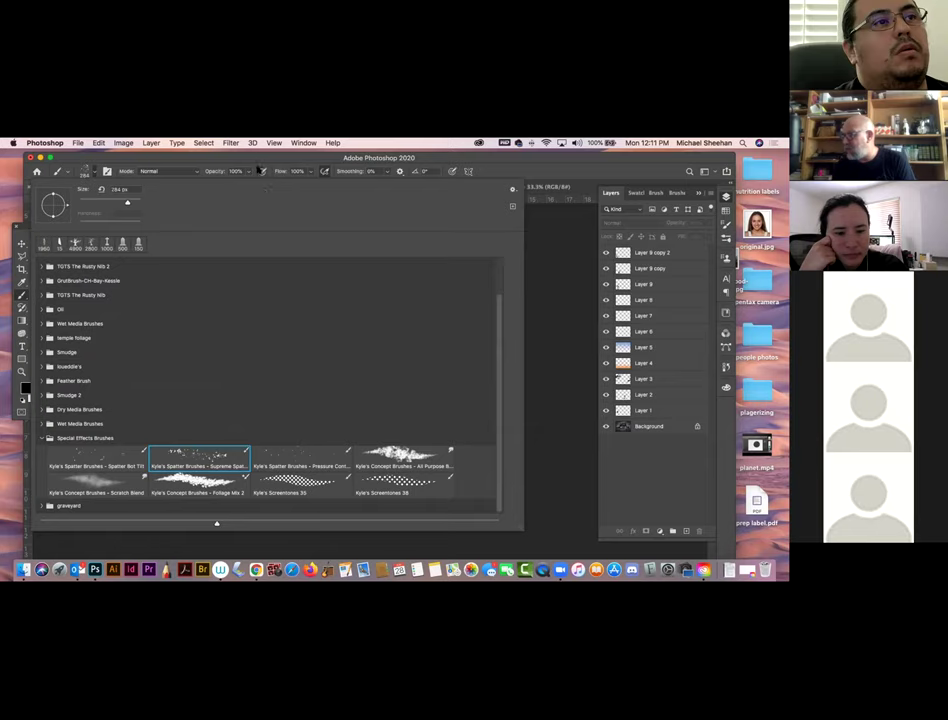
pyautogui.click(254, 158)
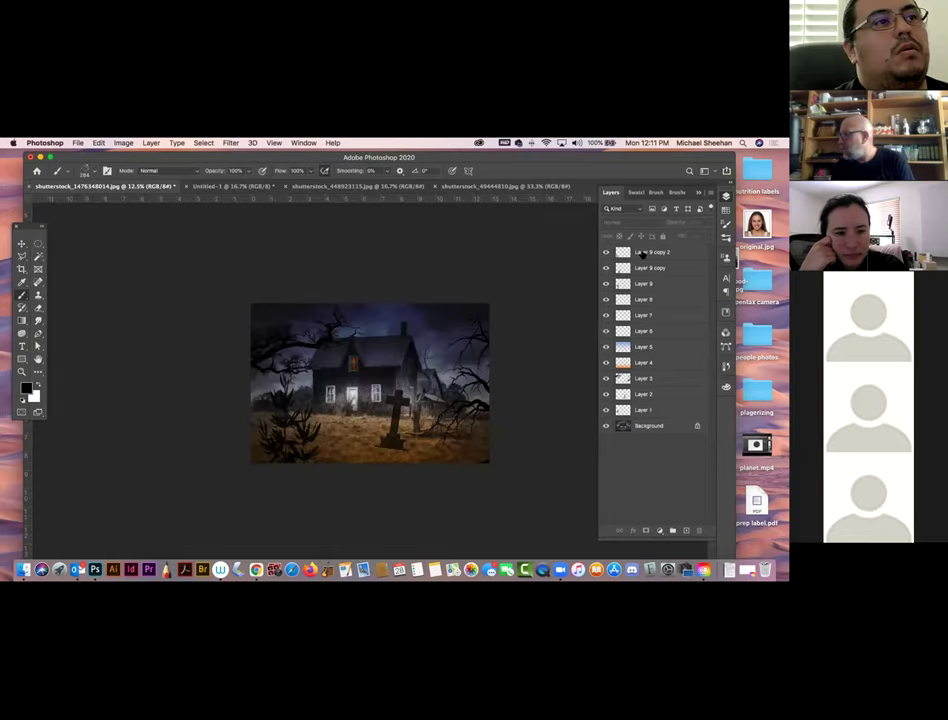
pyautogui.click(643, 253)
pyautogui.press('super+shift+alt+n')
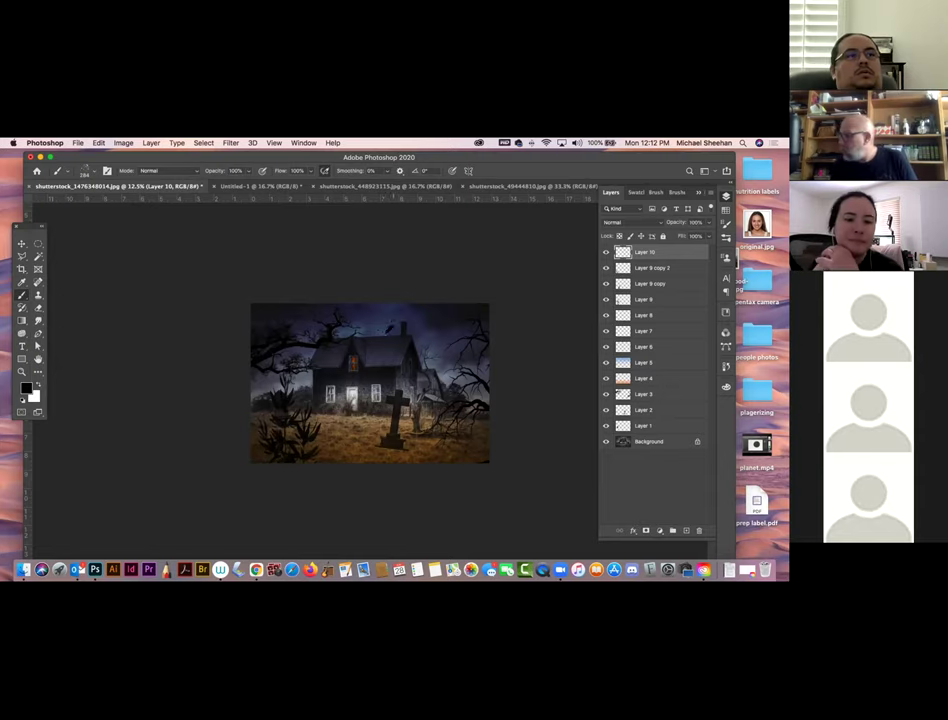
# - Sample a muted blue from the image beside the chimney and switch to Kyle's Pressure Control spatter brush
pyautogui.keyDown('alt'); pyautogui.click(402, 346); pyautogui.keyUp('alt')
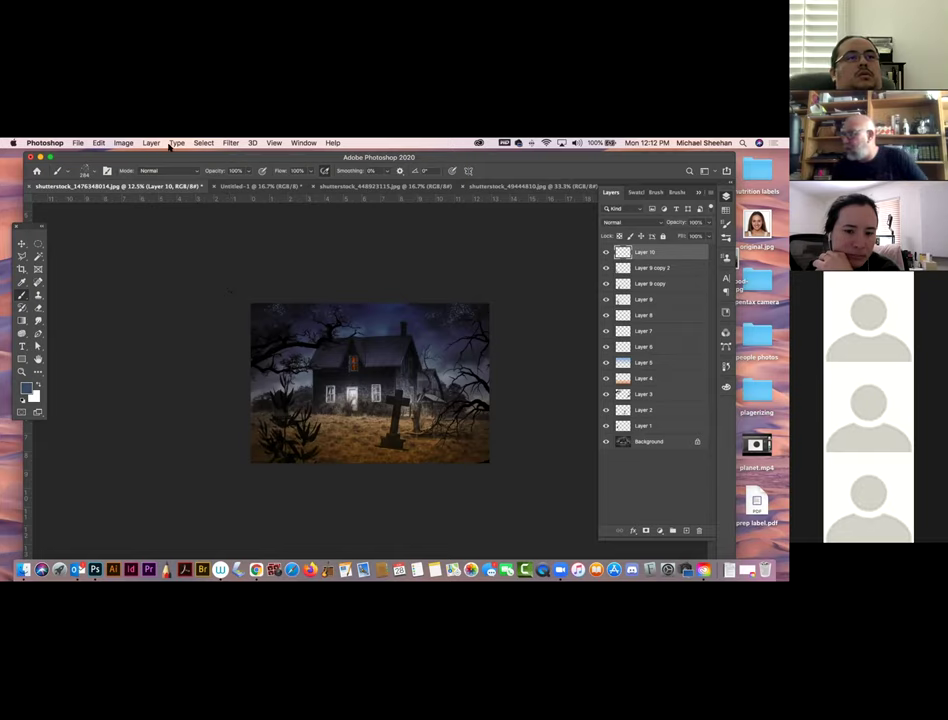
pyautogui.click(85, 171)
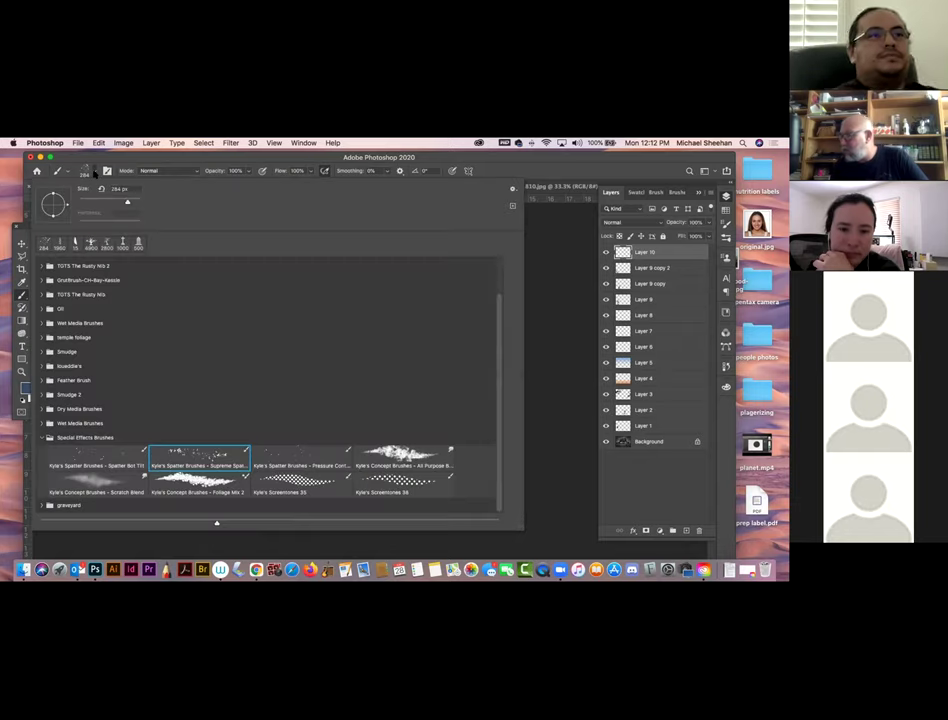
pyautogui.click(292, 456)
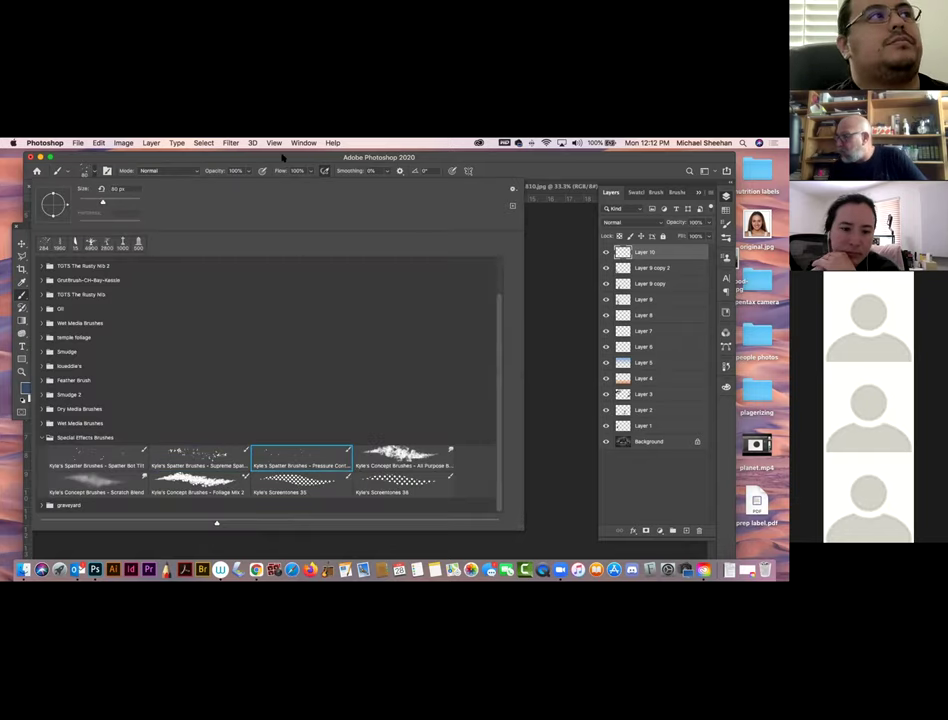
pyautogui.click(283, 160)
# - Lighten the foreground color to the pale blue #9ab2d0
pyautogui.click(26, 387)
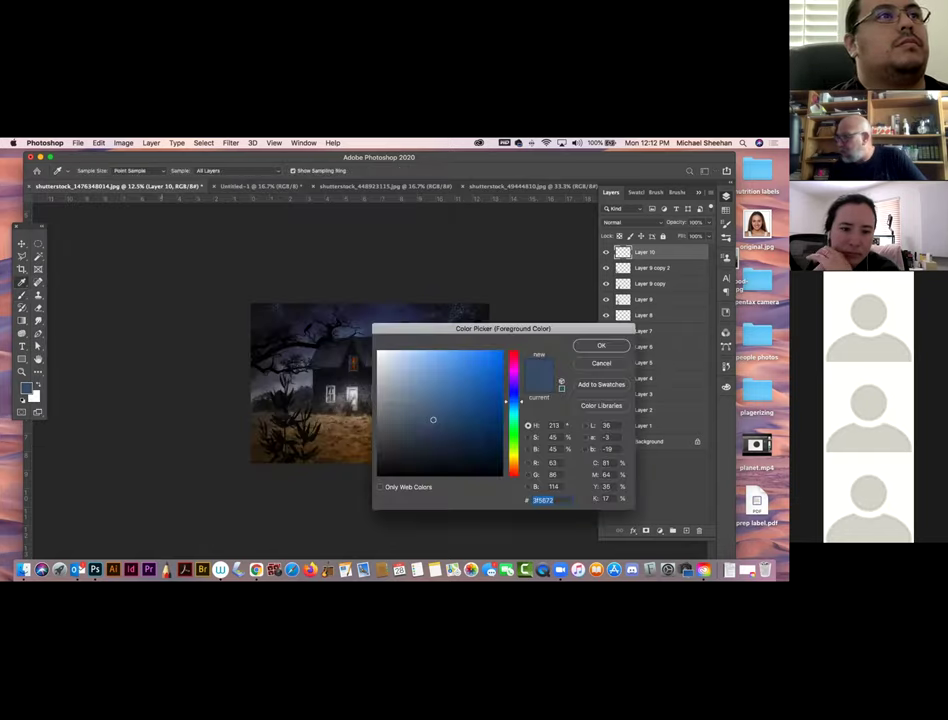
pyautogui.moveTo(429, 418); pyautogui.dragTo(409, 373)
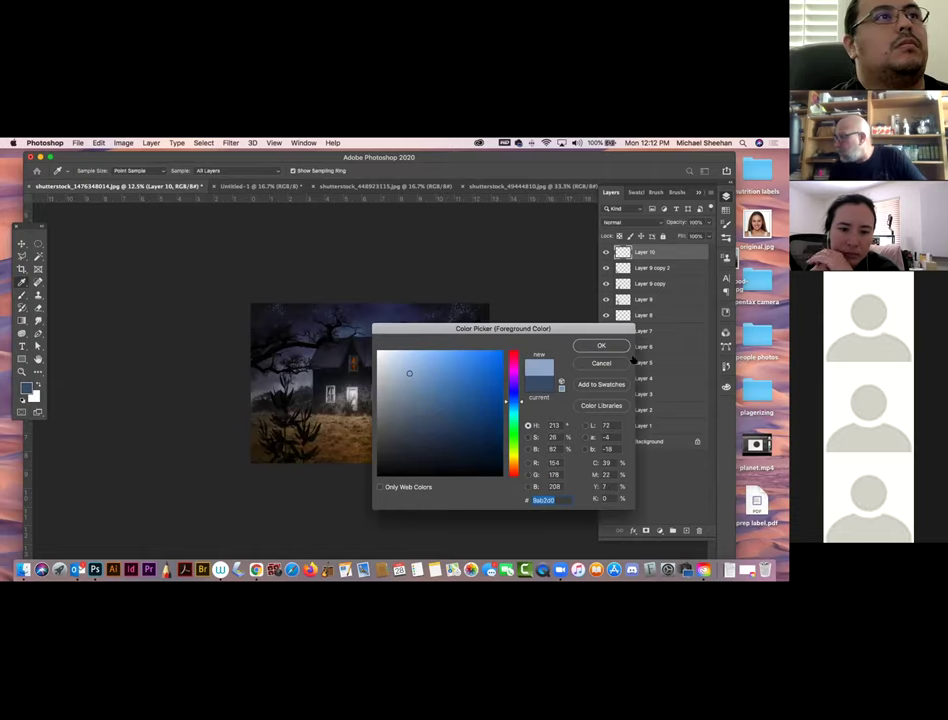
pyautogui.click(603, 346)
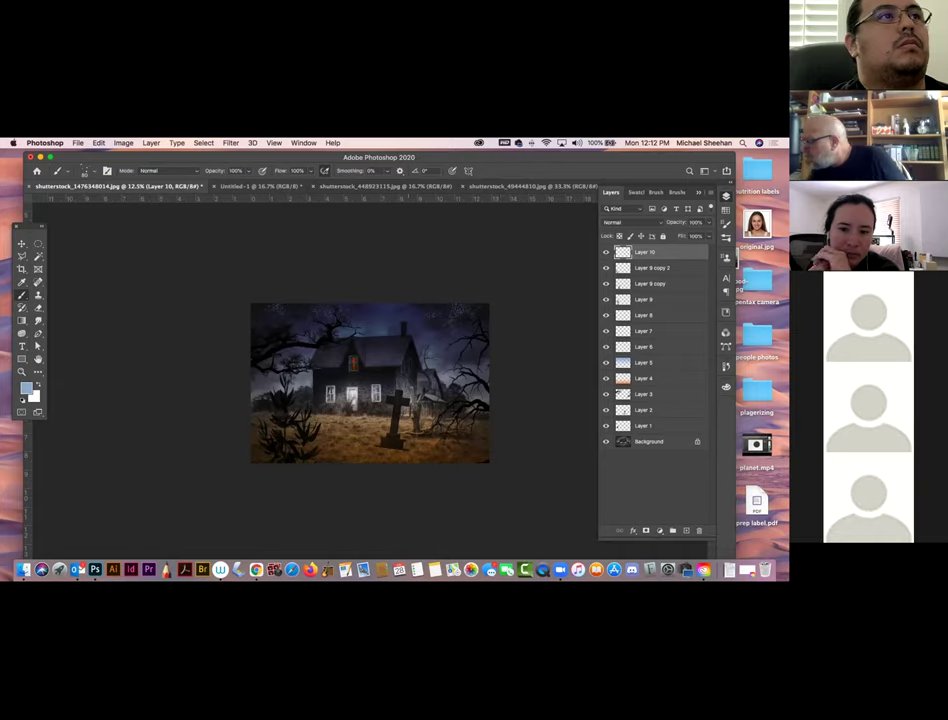
# - Enlarge the spatter brush to 200 px, spatter stars across the night sky and undo the last stroke
pyautogui.press(']')
pyautogui.press(']')
pyautogui.press(']')
pyautogui.press(']')
pyautogui.press(']')
pyautogui.press(']')
pyautogui.press(']')
pyautogui.press(']')
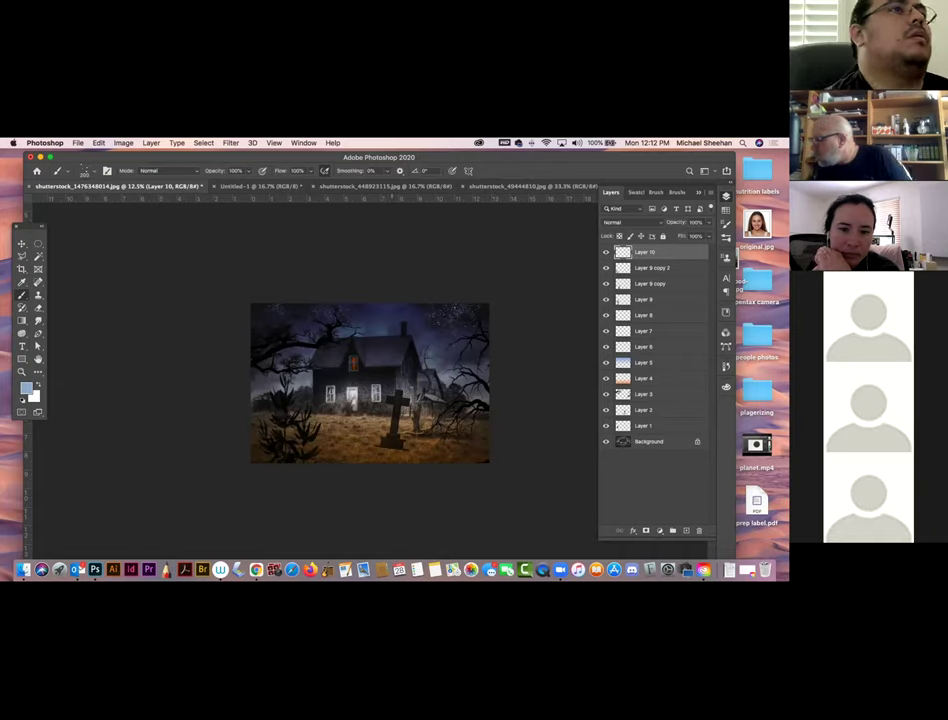
pyautogui.press('super+z')
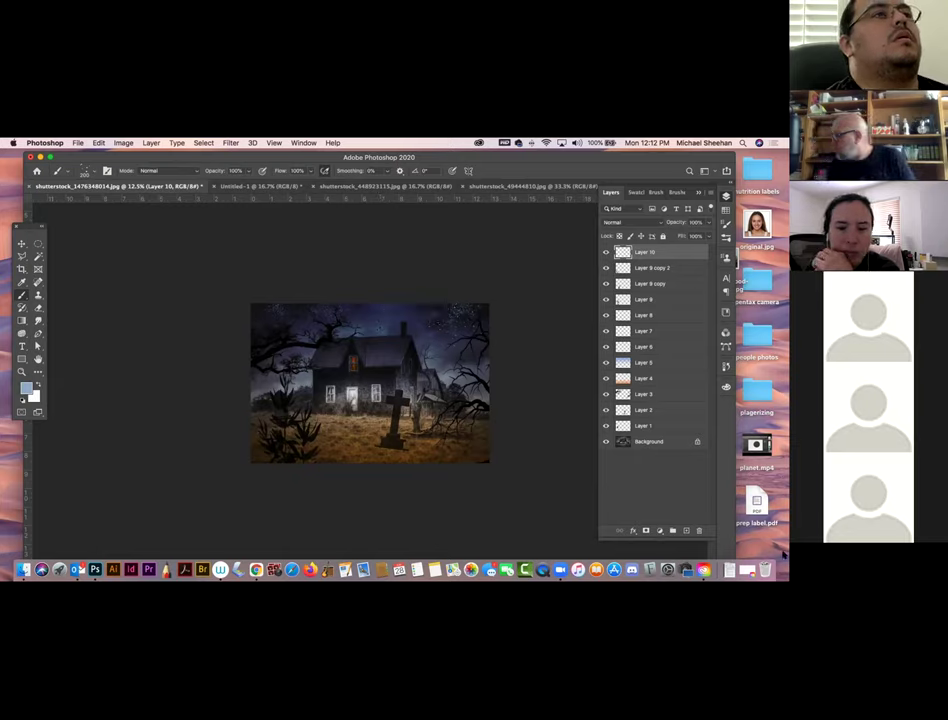
# - Add a new layer above Layer 10 and set the Eraser's opacity to 100%
pyautogui.click(686, 531)
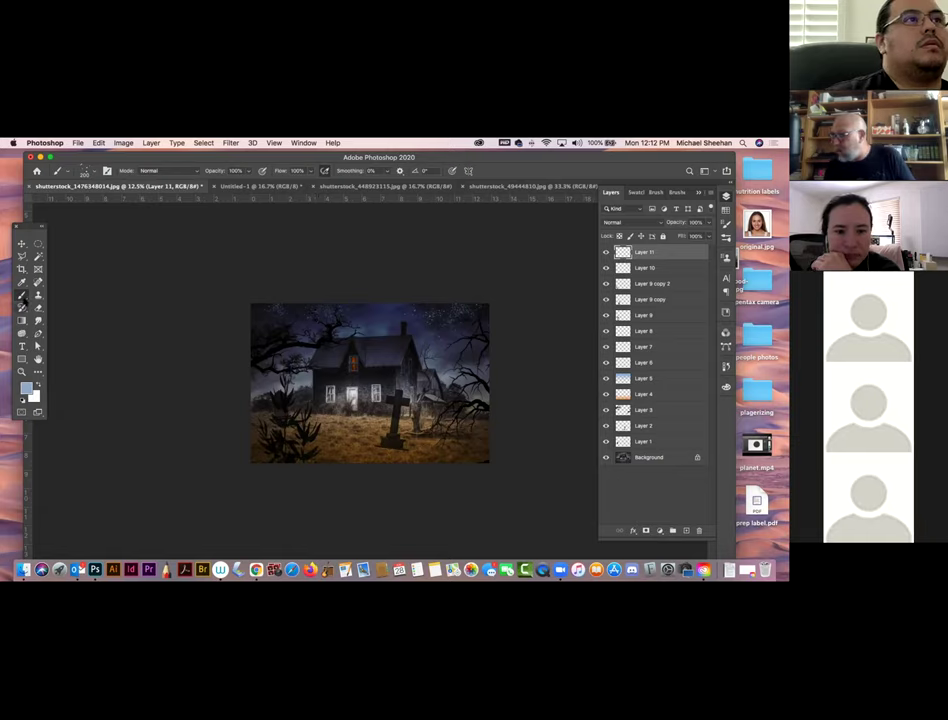
pyautogui.click(38, 308)
pyautogui.click(21, 371)
pyautogui.moveTo(370, 383); pyautogui.dragTo(395, 383)
pyautogui.press('super+r')
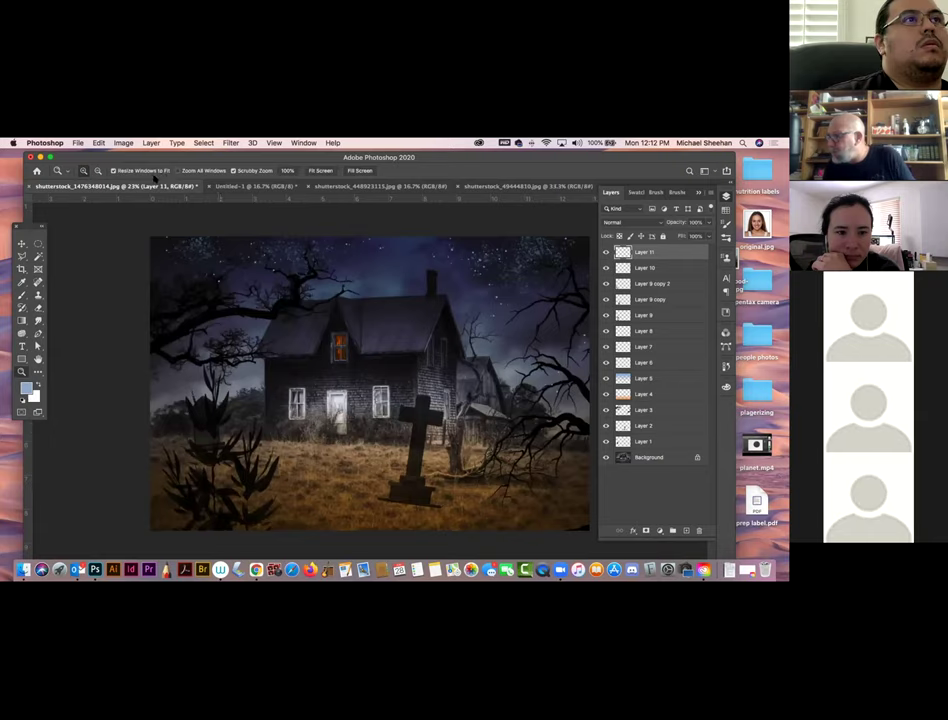
pyautogui.press('e')
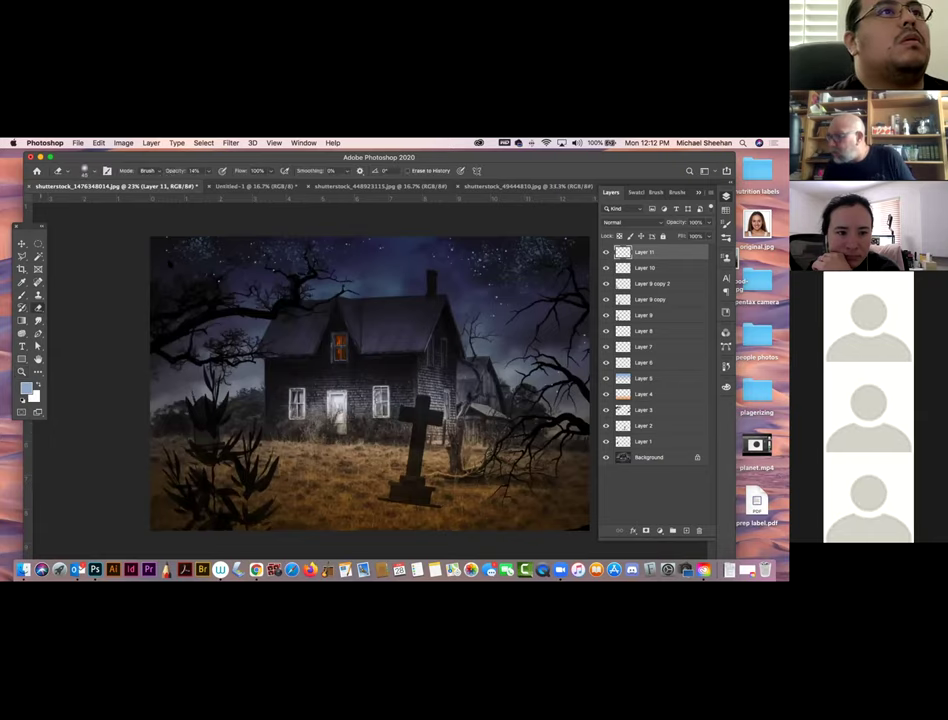
pyautogui.click(209, 171)
pyautogui.moveTo(207, 183); pyautogui.dragTo(248, 183)
pyautogui.press('Return')
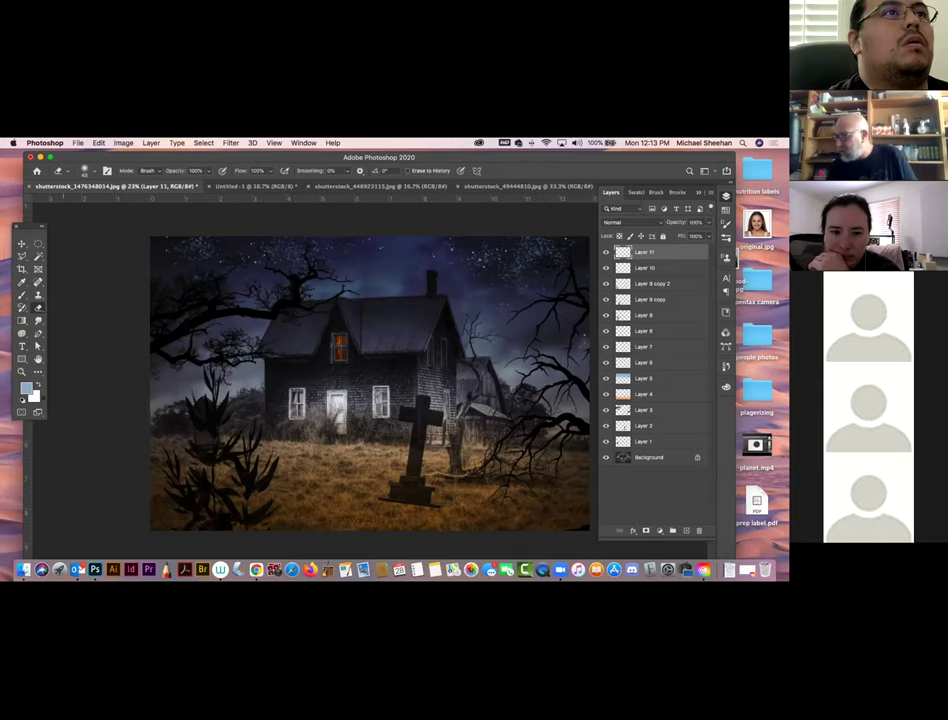
# - Examine the spattered stars up close, return to the whole image and deselect all layers
pyautogui.click(21, 371)
pyautogui.click(372, 345)
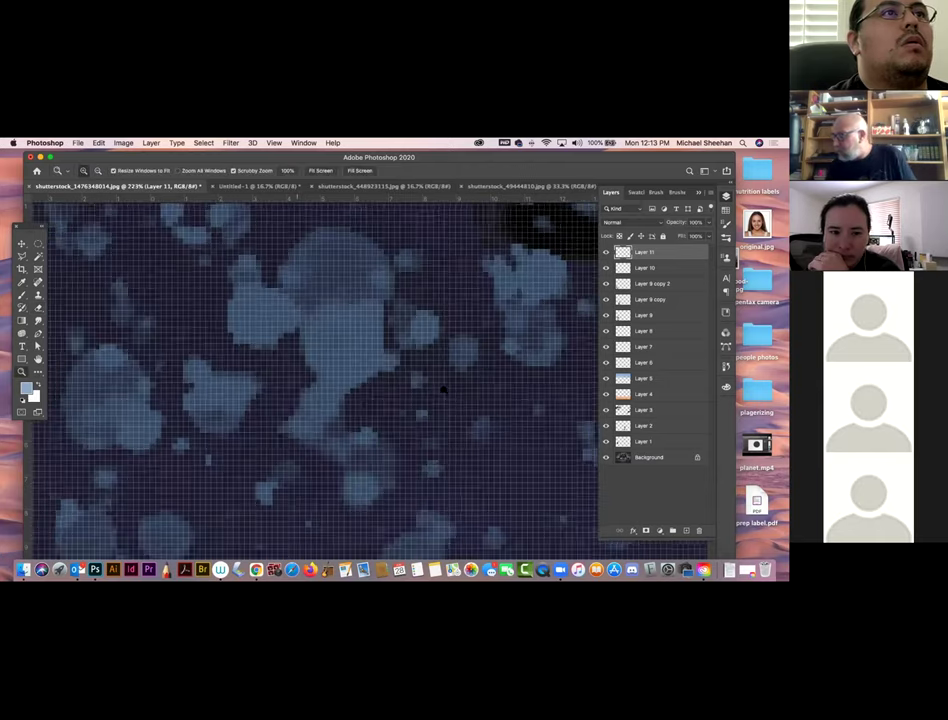
pyautogui.press('super+0')
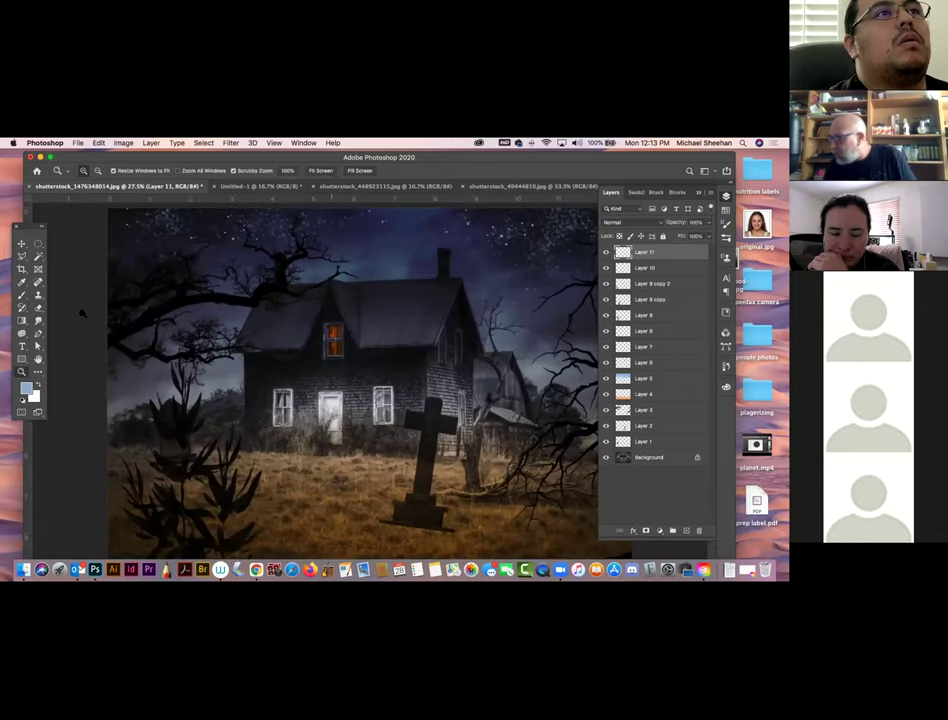
pyautogui.click(21, 295)
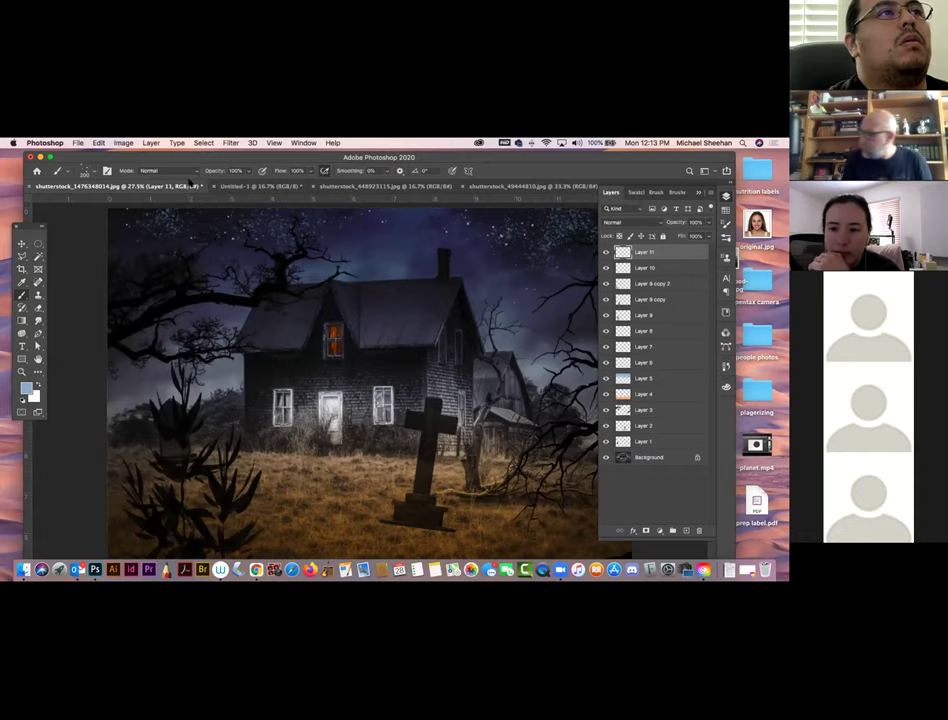
pyautogui.press('super+minus')
pyautogui.press('super+minus')
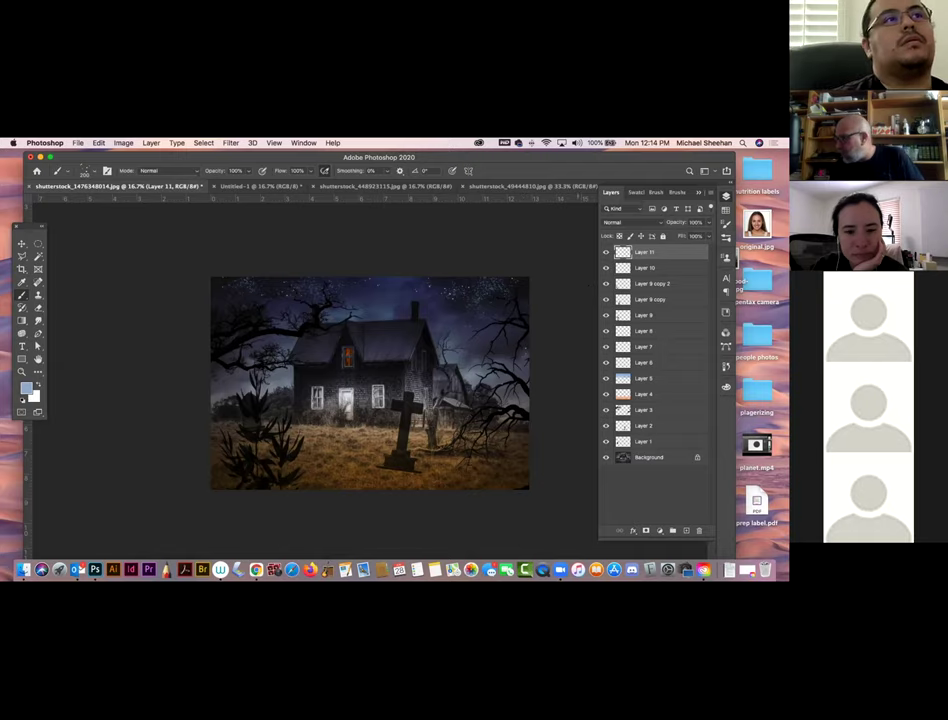
pyautogui.click(22, 244)
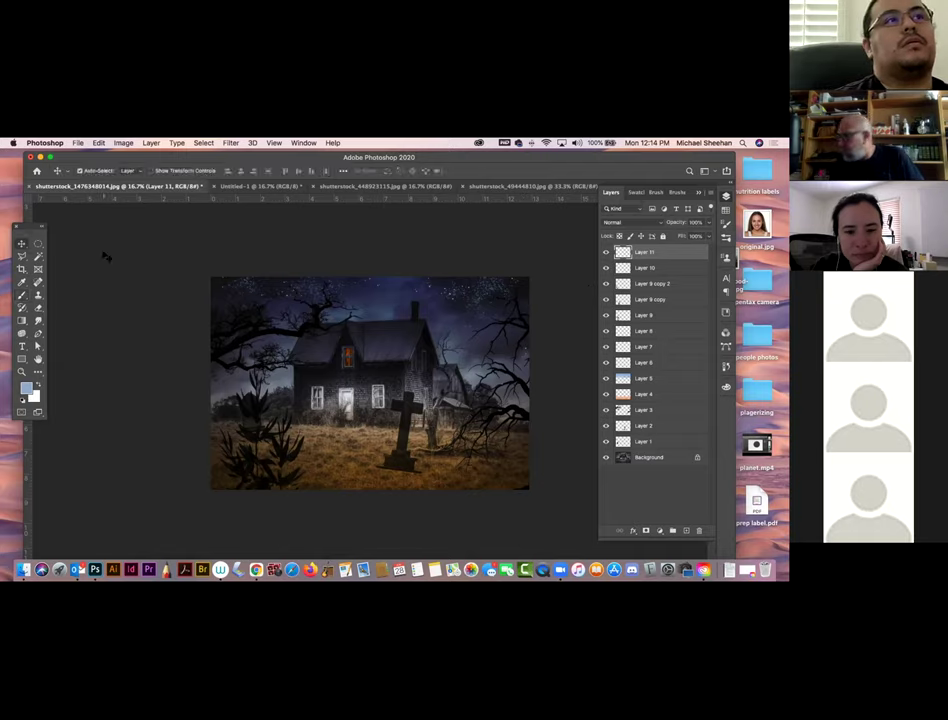
pyautogui.click(104, 254)
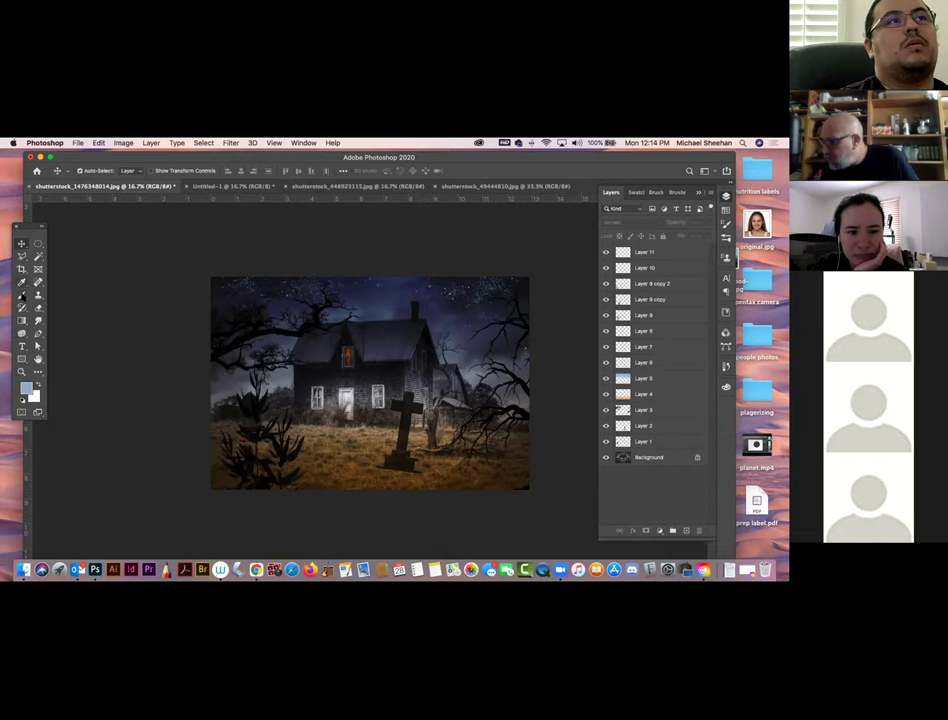
# - Look through the brush groups and choose the tombstone 1 brush from the graveyard group for painting
pyautogui.click(22, 295)
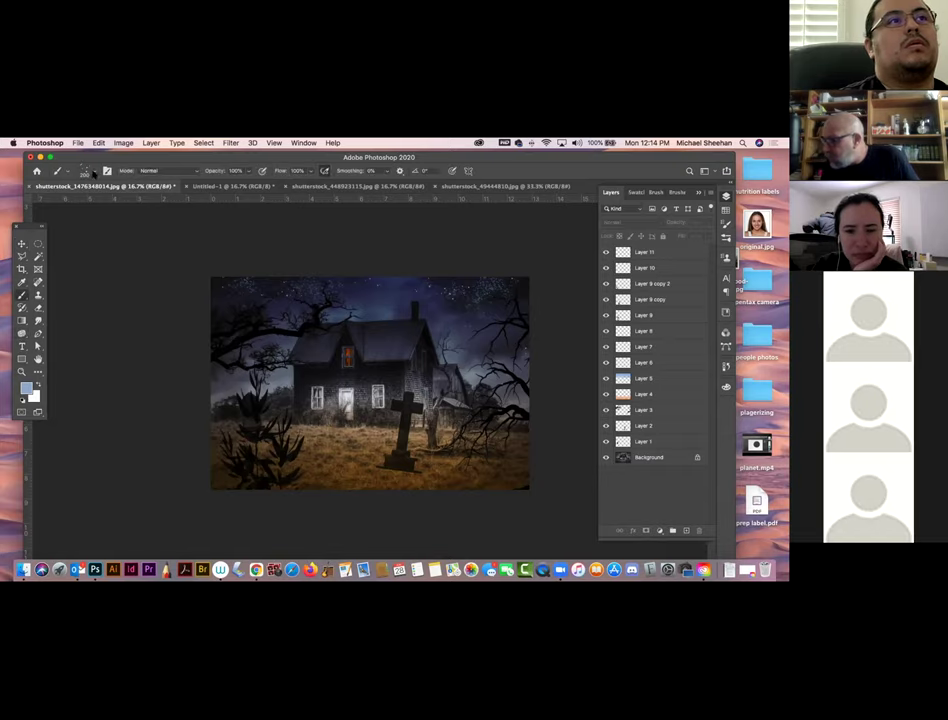
pyautogui.click(93, 173)
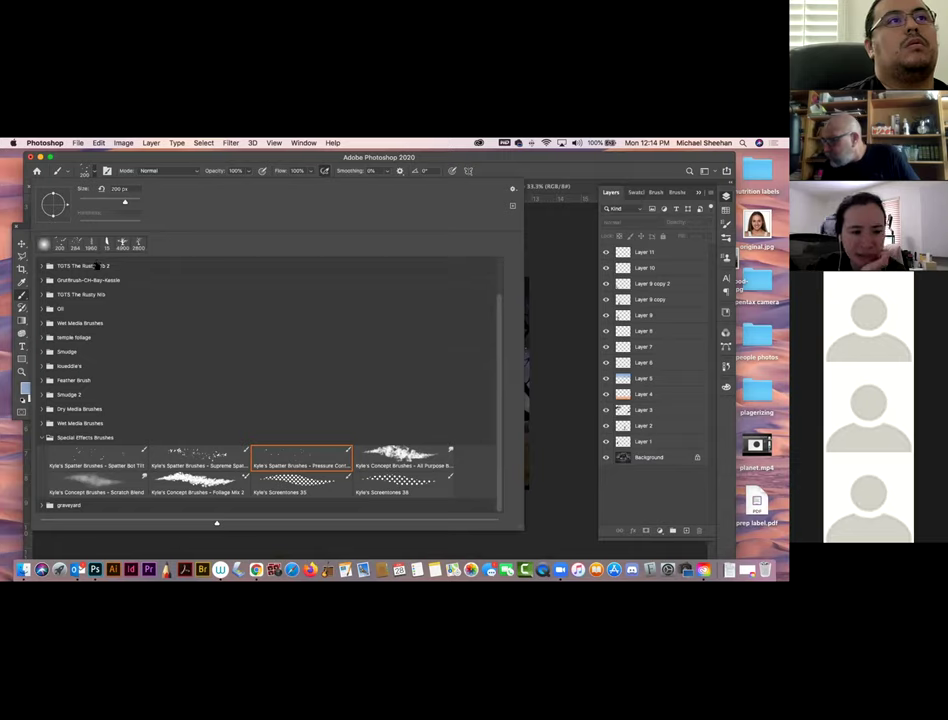
pyautogui.scroll(3, 95, 270)
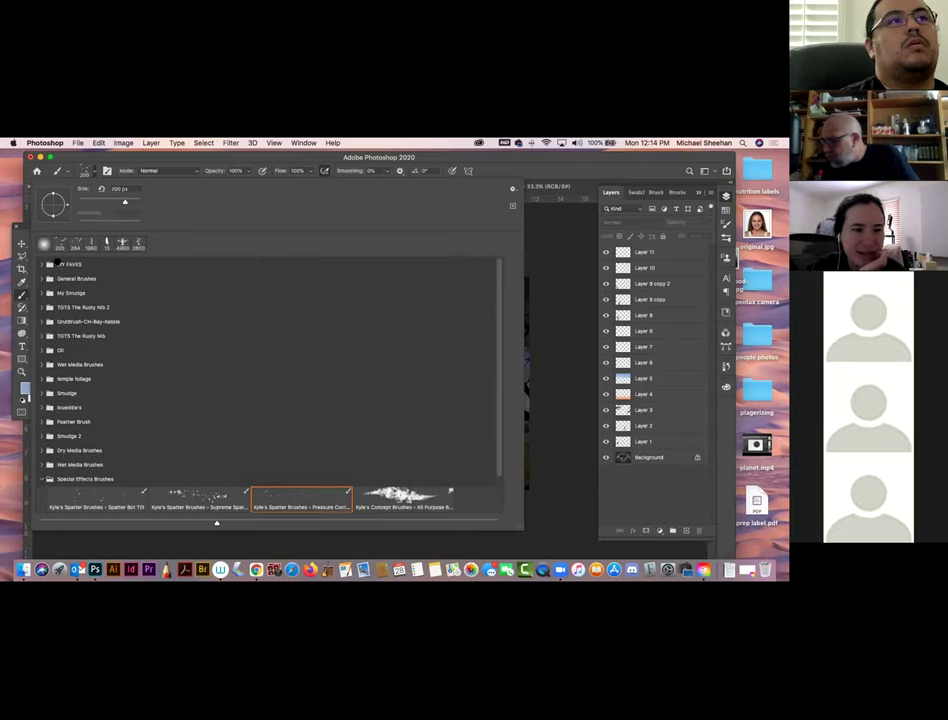
pyautogui.scroll(-3, 311, 426)
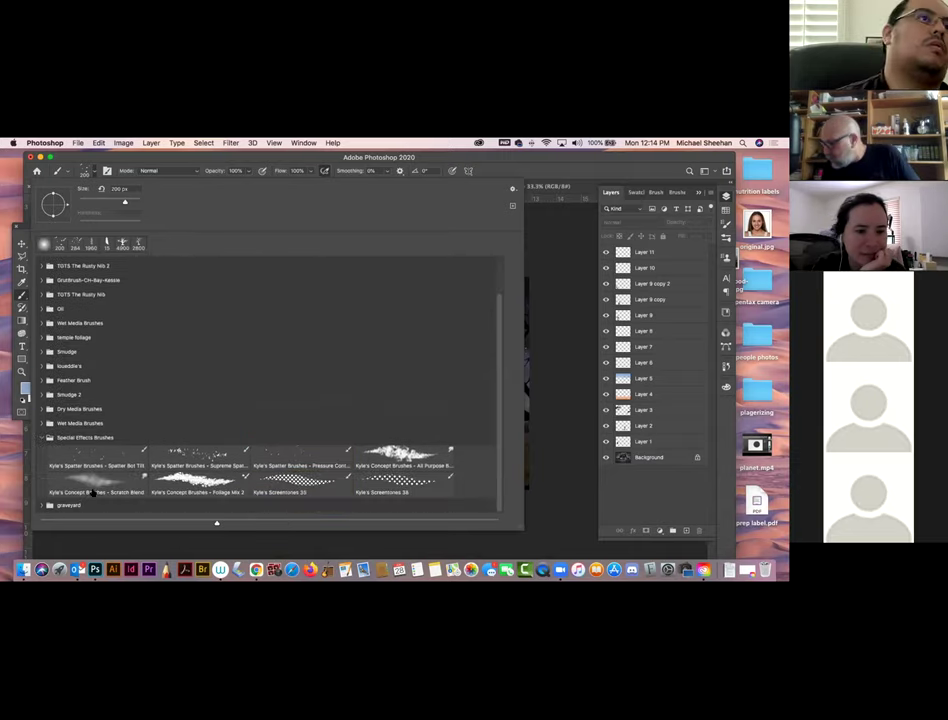
pyautogui.click(184, 504)
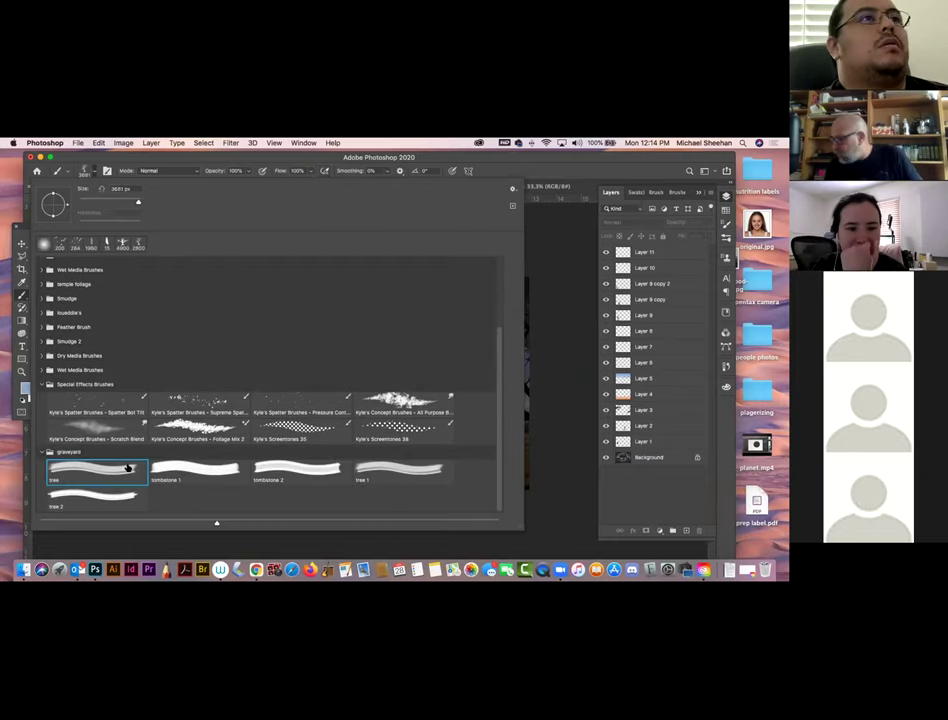
pyautogui.click(190, 468)
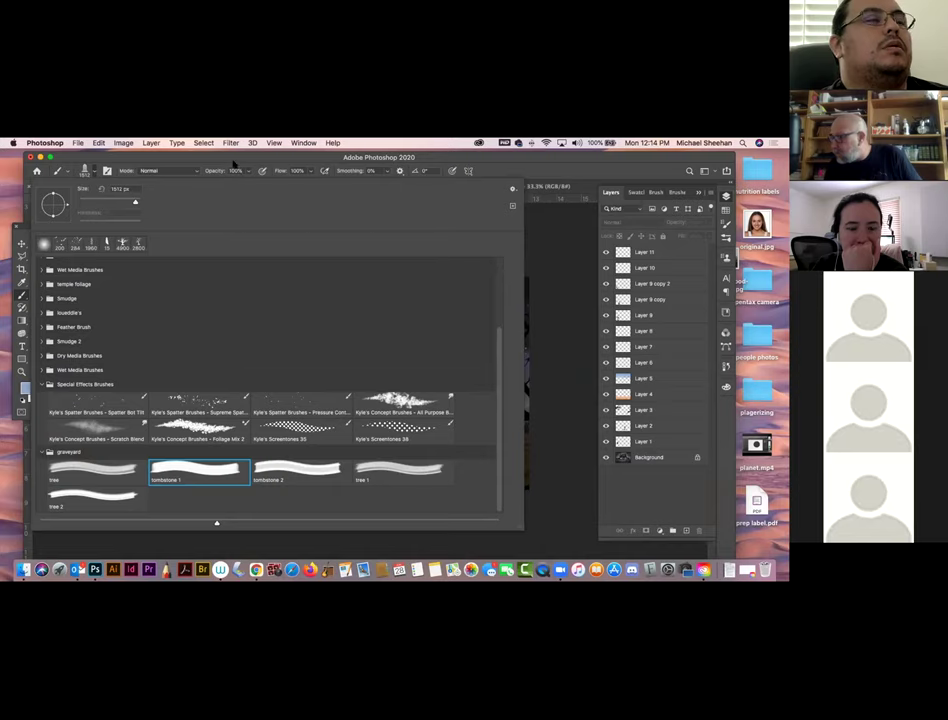
pyautogui.press('Return')
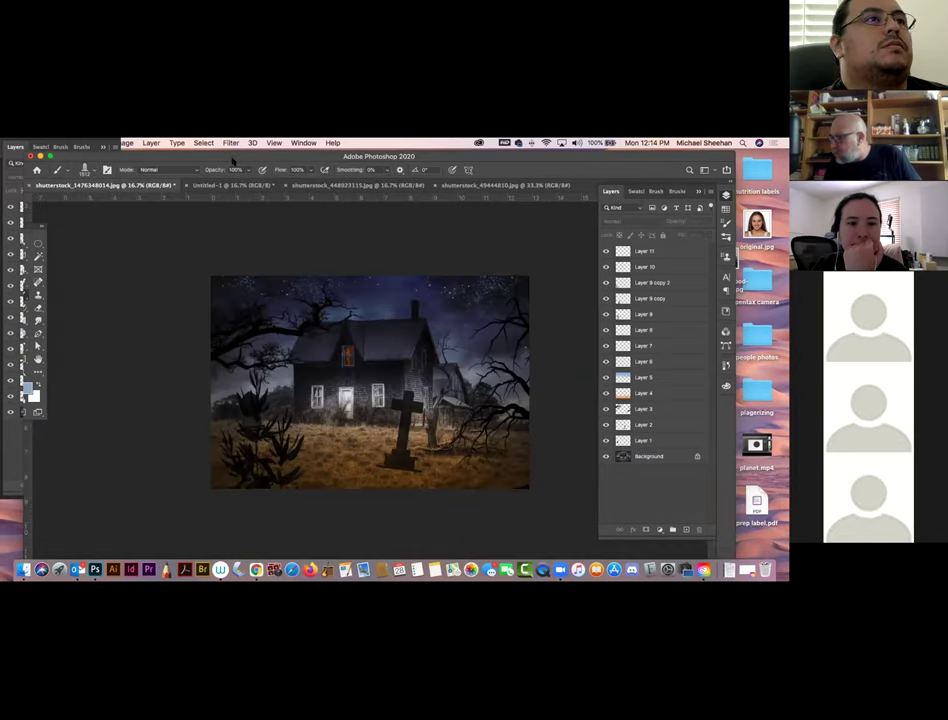
# - Add a new layer on top and paint a wavy pale-blue tombstone 1 stroke at 250 px across the sky and roof
pyautogui.click(686, 530)
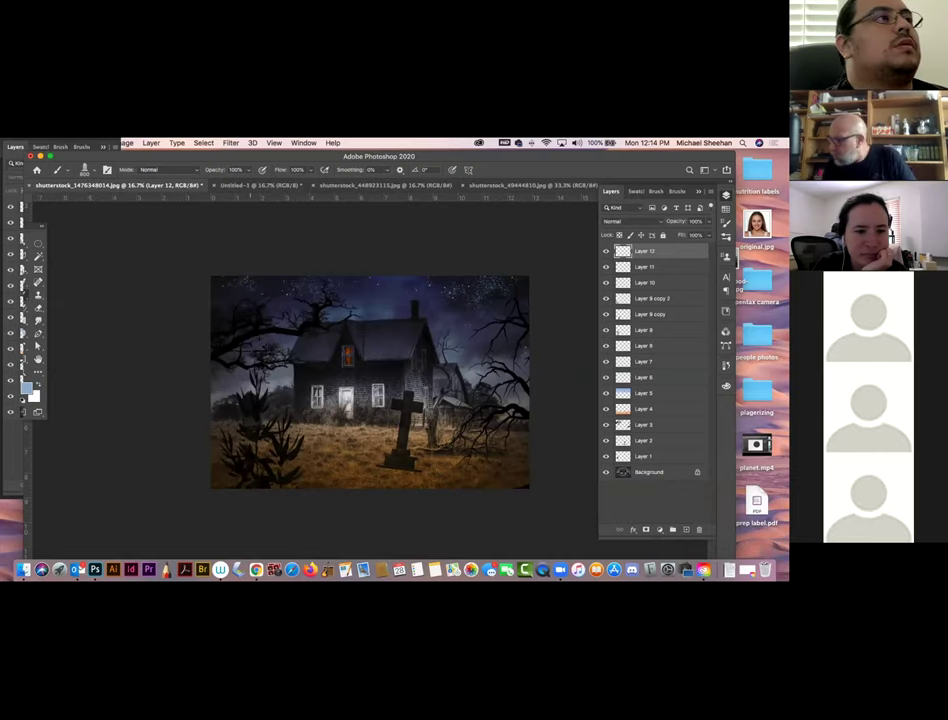
pyautogui.moveTo(224, 350)
pyautogui.mouseDown()
pyautogui.moveTo(304, 312)
pyautogui.moveTo(306, 348)
pyautogui.moveTo(382, 341)
pyautogui.mouseUp()
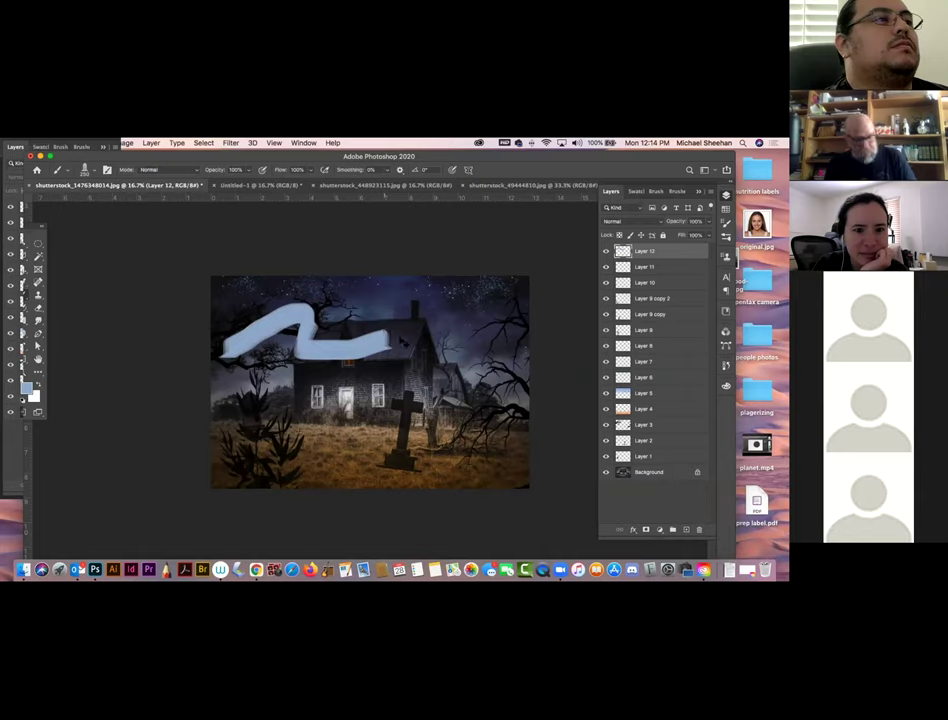
# - Undo the pale-blue tombstone stroke on Layer 12 and change the foreground colour to a dark navy
pyautogui.press('super+z')
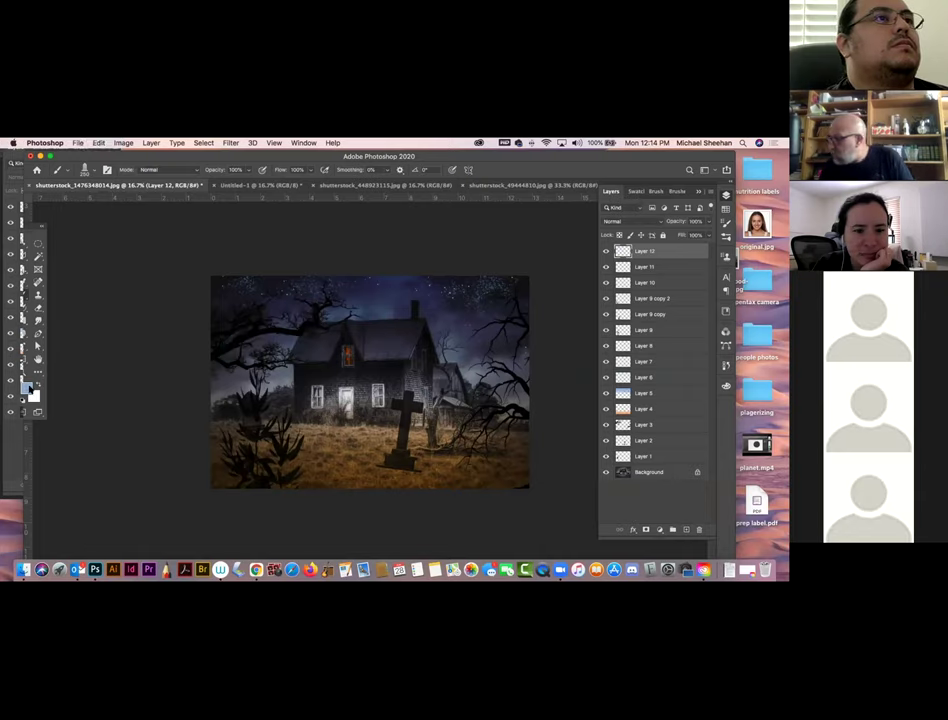
pyautogui.click(27, 389)
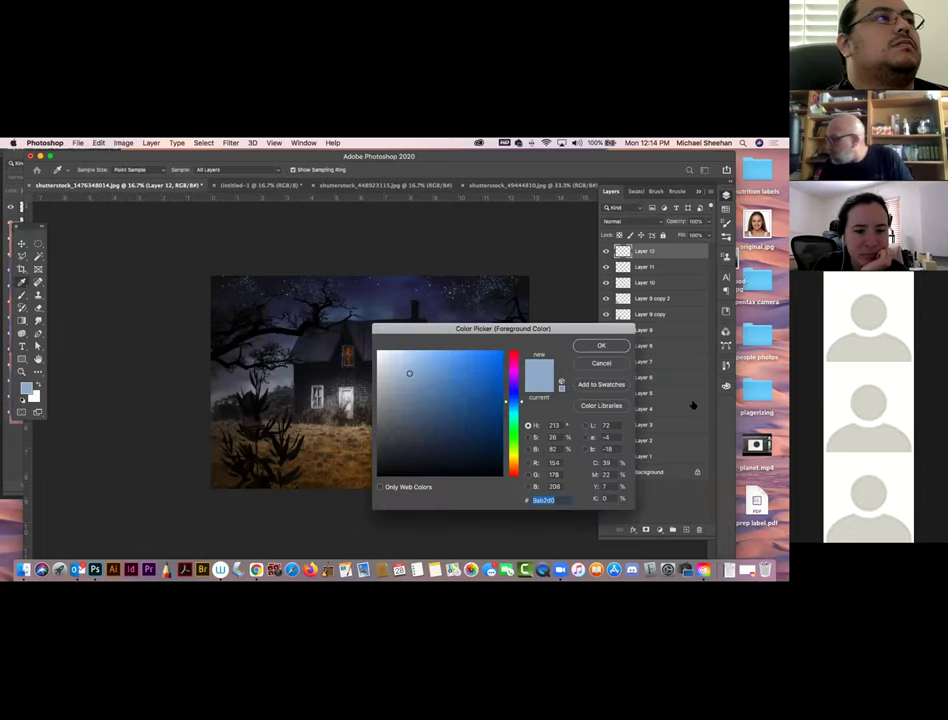
pyautogui.press('Return')
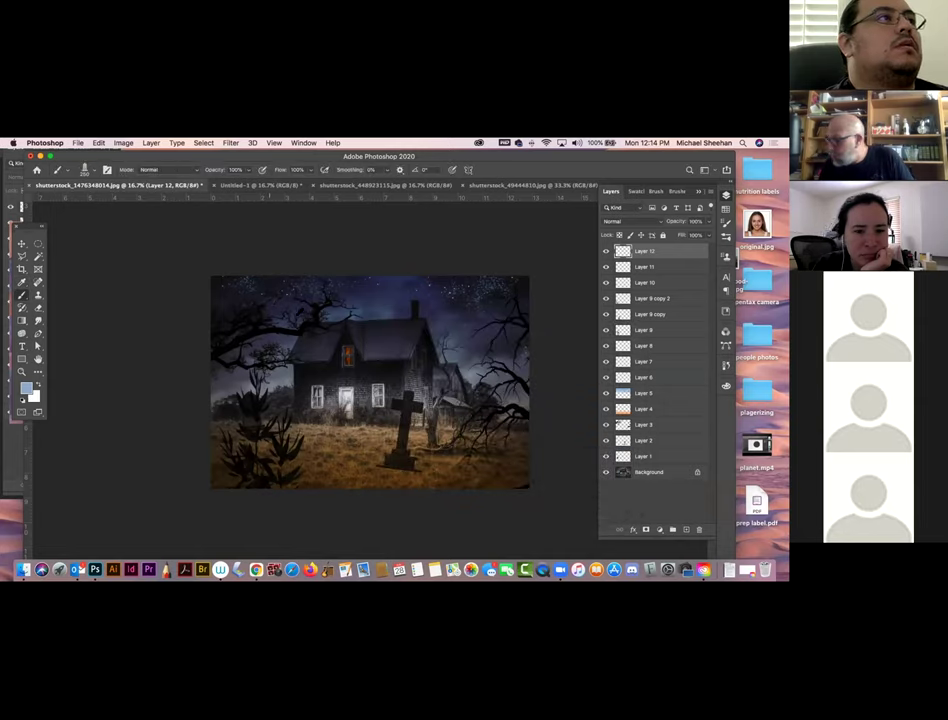
pyautogui.press('d')
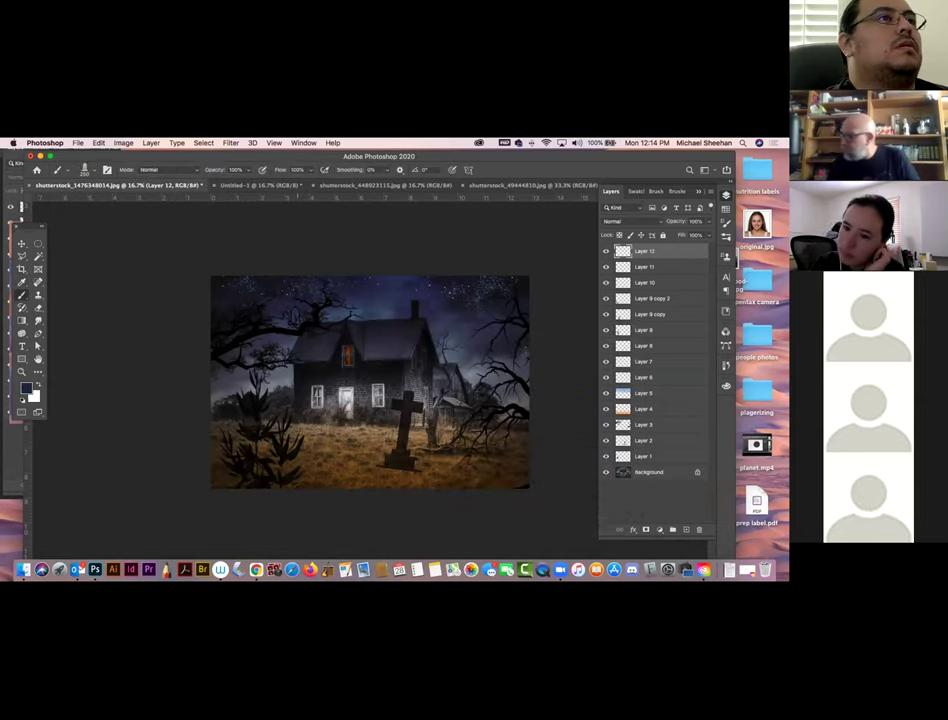
# - Set the foreground colour to a medium purple and paint a wavy 250 px stroke across the sky and roof on Layer 12
pyautogui.click(26, 389)
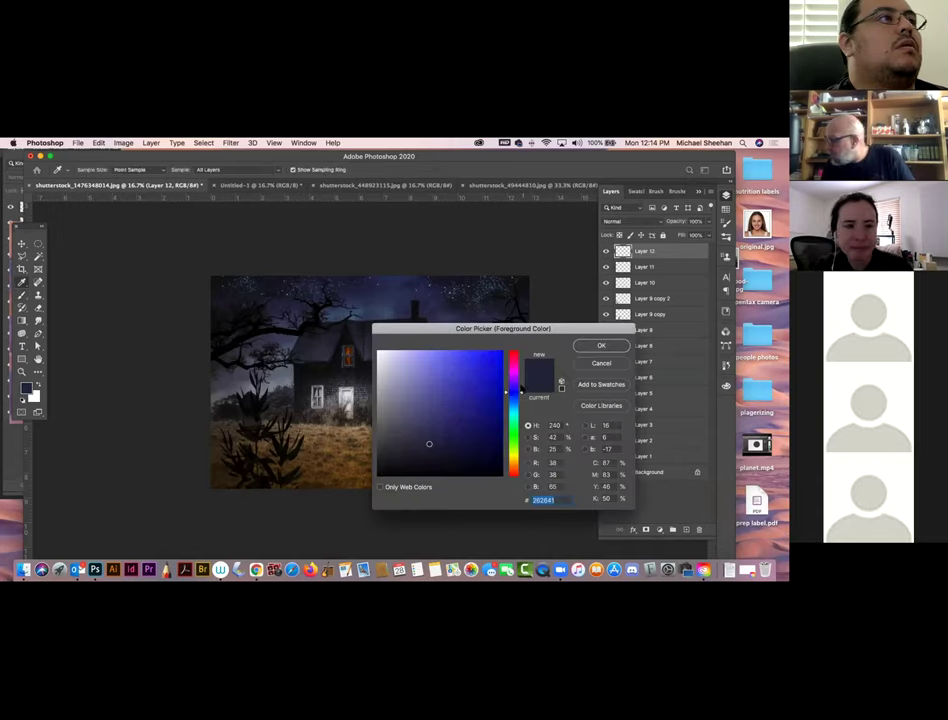
pyautogui.moveTo(524, 395); pyautogui.dragTo(522, 380)
pyautogui.moveTo(452, 455); pyautogui.dragTo(449, 408)
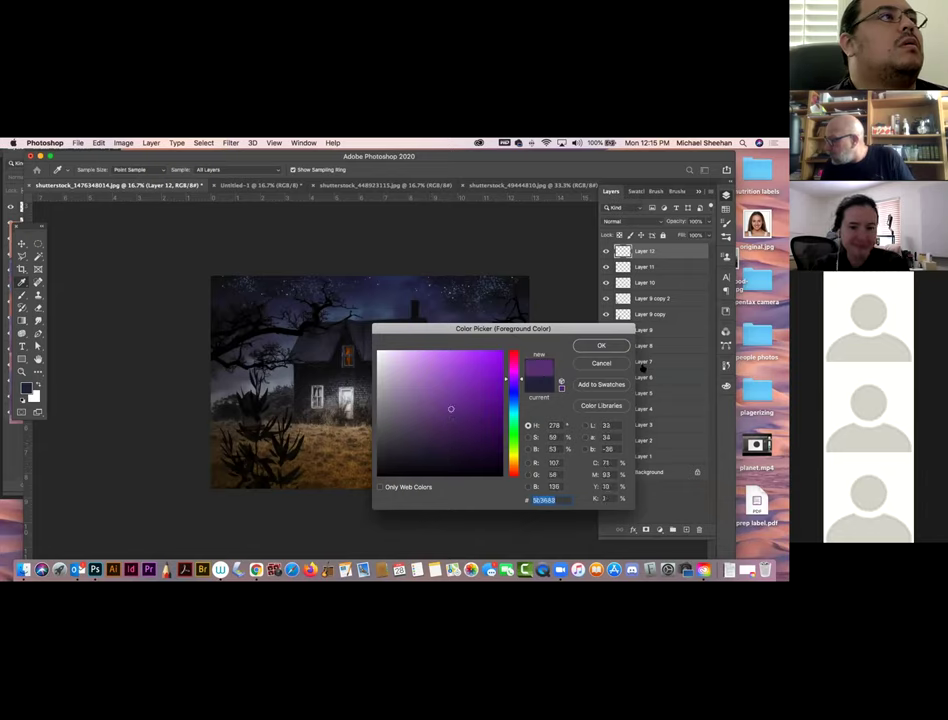
pyautogui.click(601, 345)
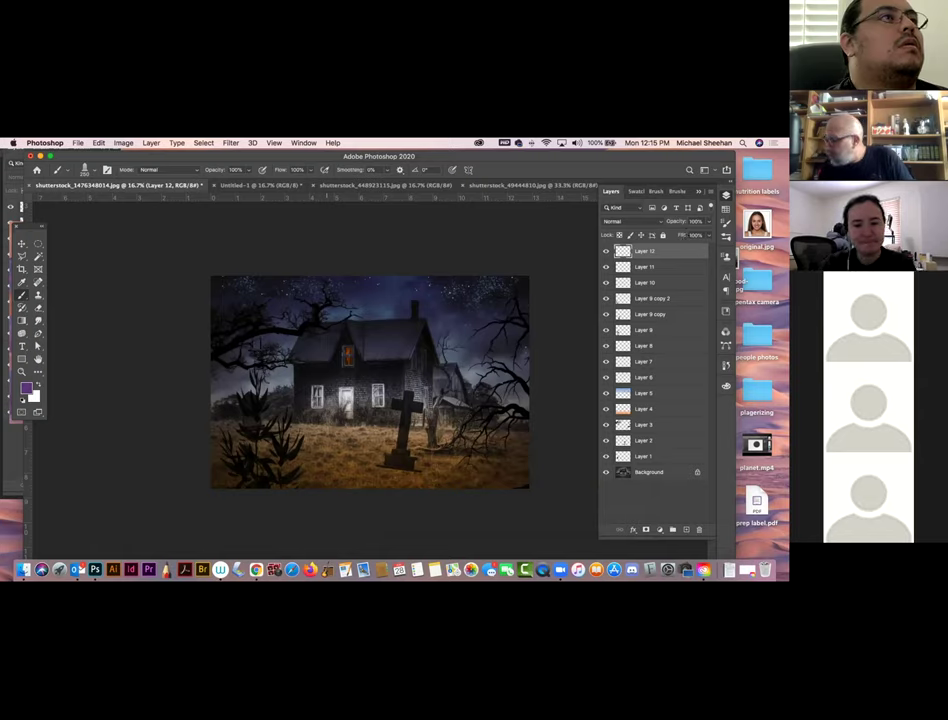
pyautogui.moveTo(236, 364)
pyautogui.mouseDown()
pyautogui.moveTo(268, 316)
pyautogui.moveTo(300, 349)
pyautogui.moveTo(322, 342)
pyautogui.moveTo(370, 294)
pyautogui.moveTo(390, 292)
pyautogui.moveTo(505, 348)
pyautogui.mouseUp()
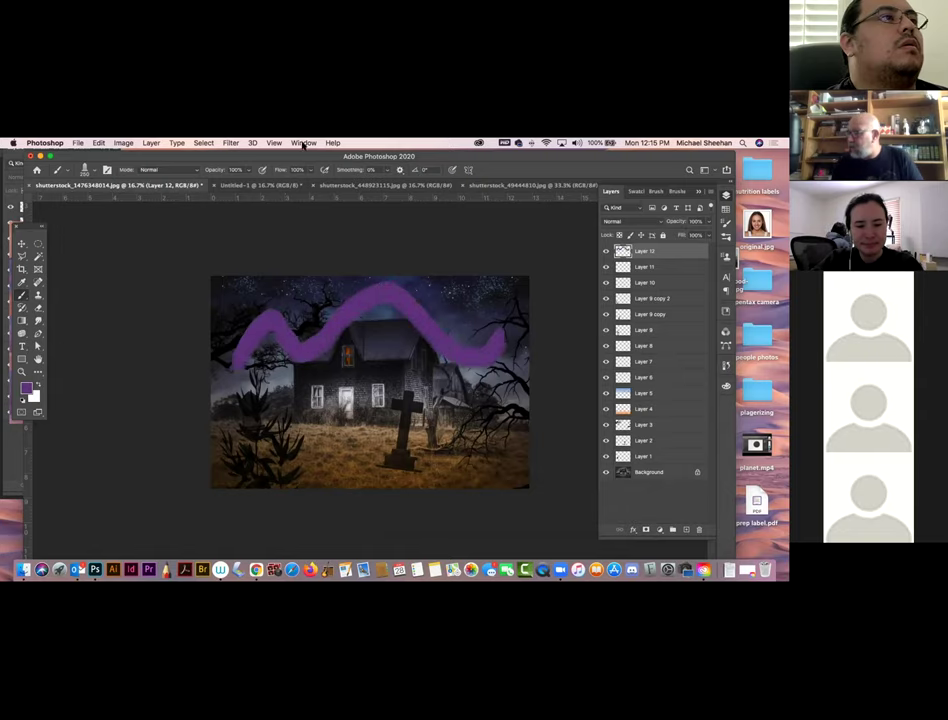
pyautogui.click(203, 143)
pyautogui.moveTo(229, 143)
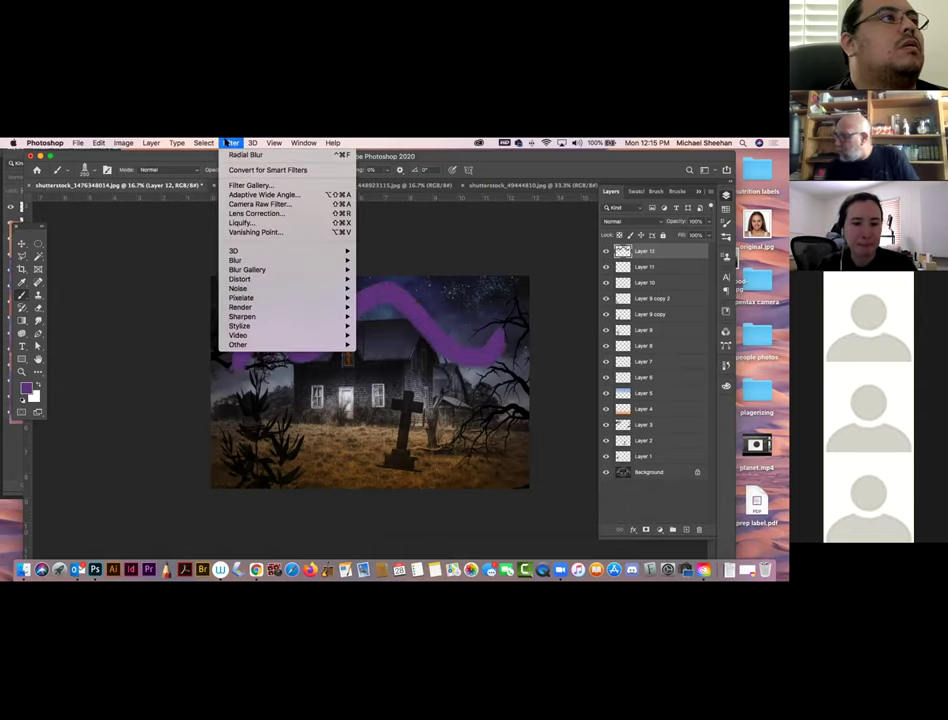
pyautogui.moveTo(258, 269)
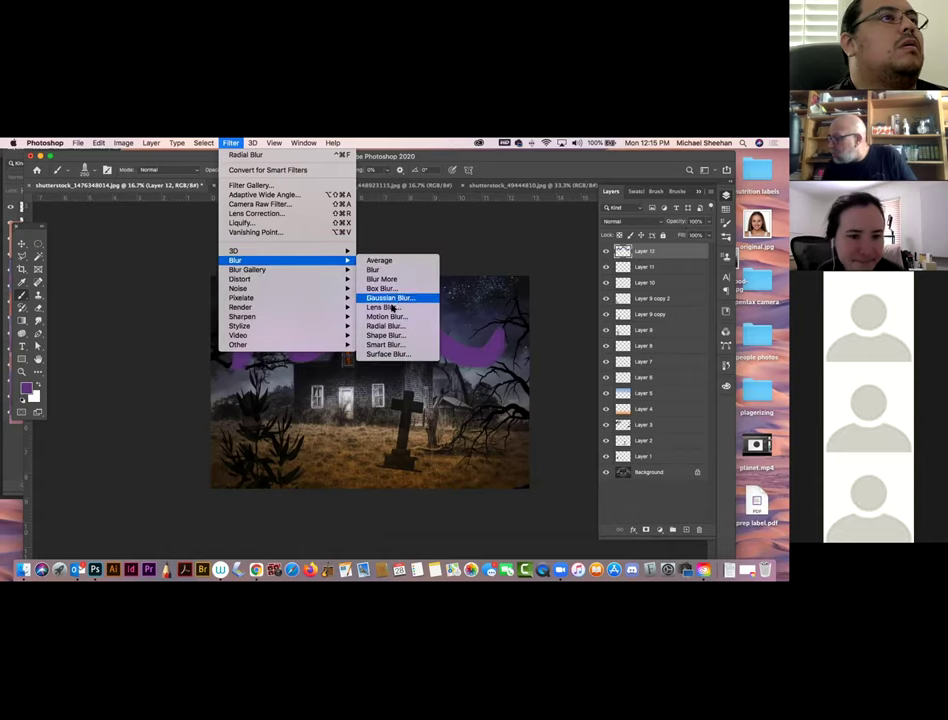
pyautogui.click(387, 316)
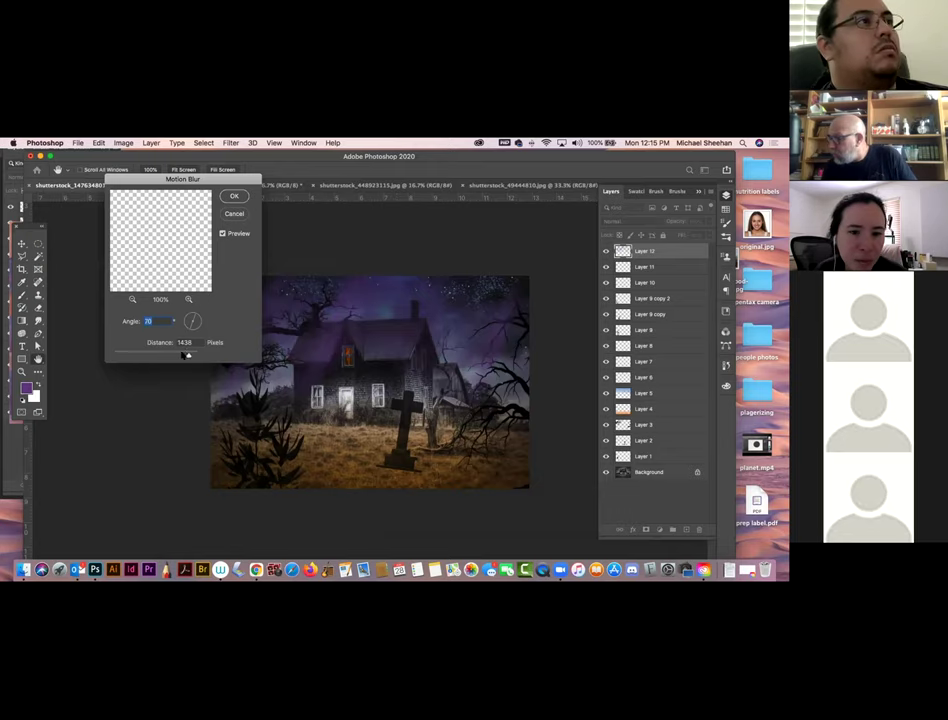
pyautogui.moveTo(185, 355); pyautogui.dragTo(171, 354)
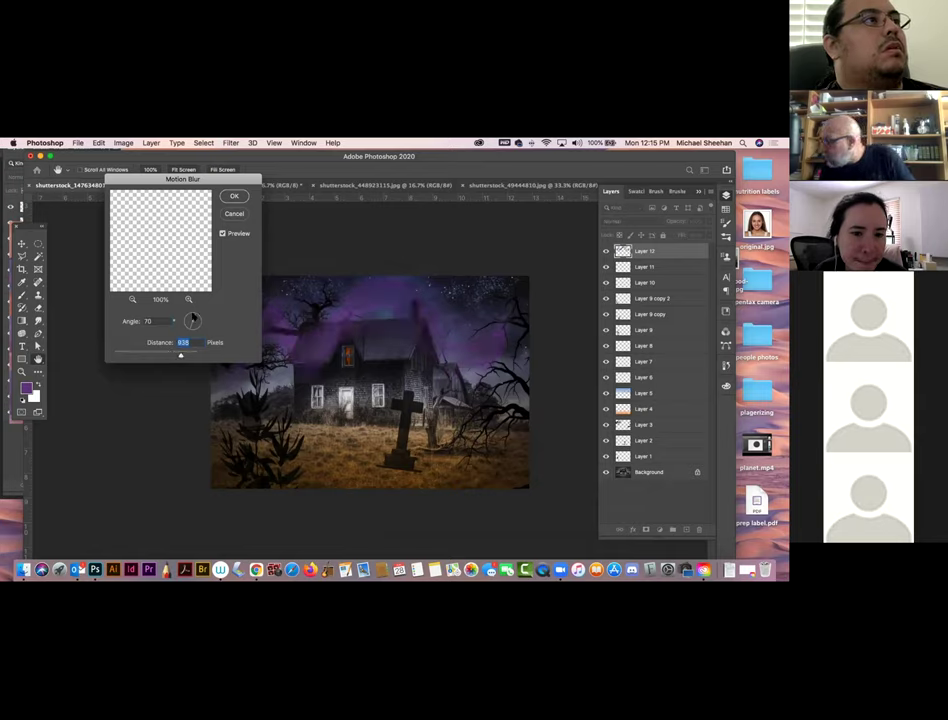
pyautogui.moveTo(188, 316); pyautogui.dragTo(193, 317)
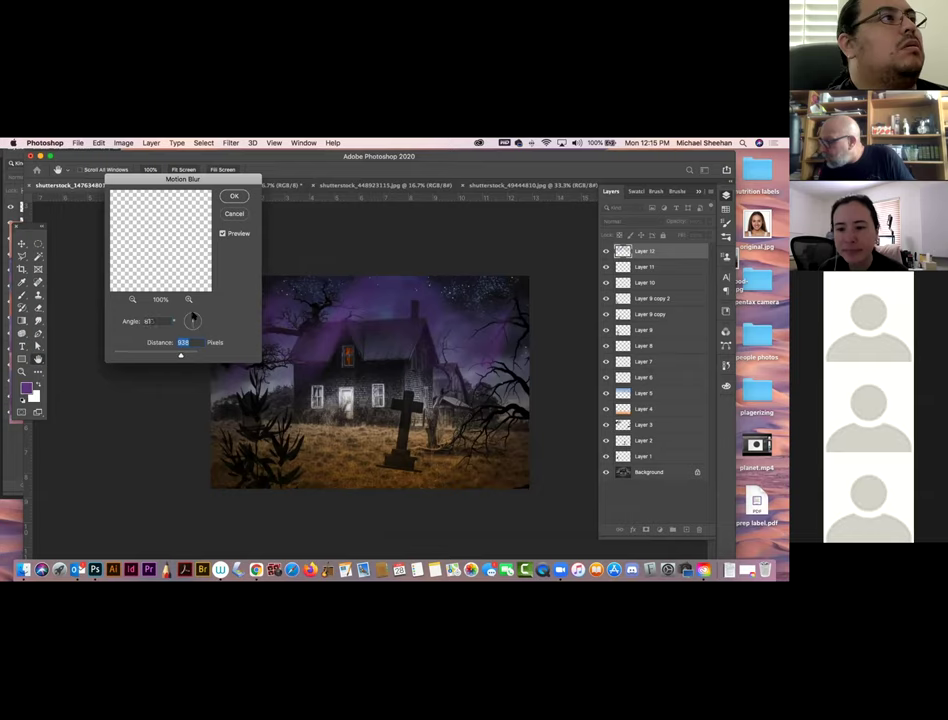
pyautogui.click(193, 317)
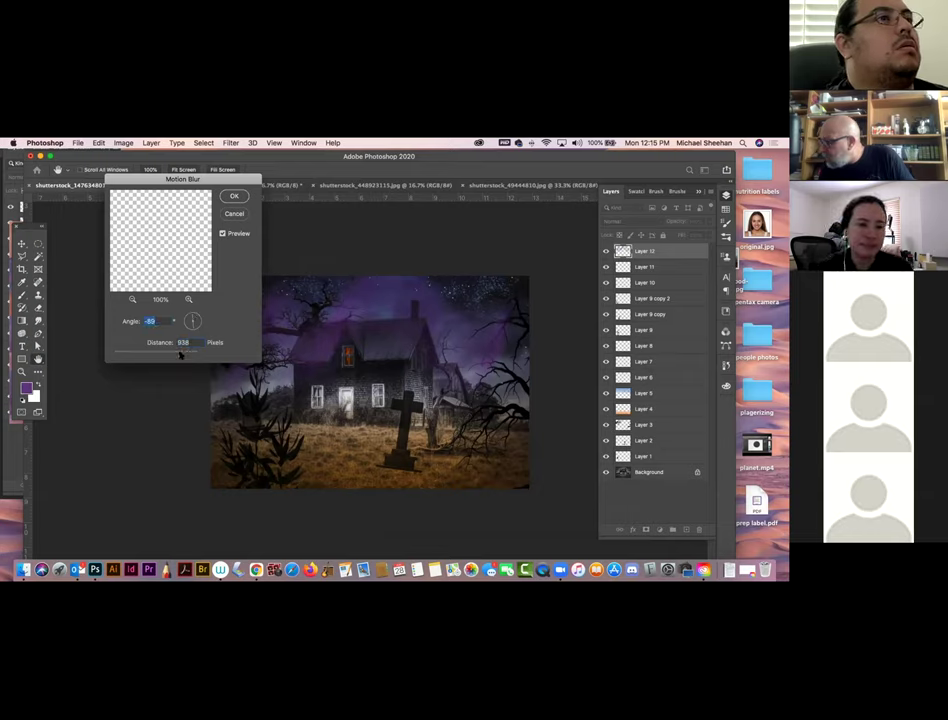
pyautogui.moveTo(180, 356); pyautogui.dragTo(178, 356)
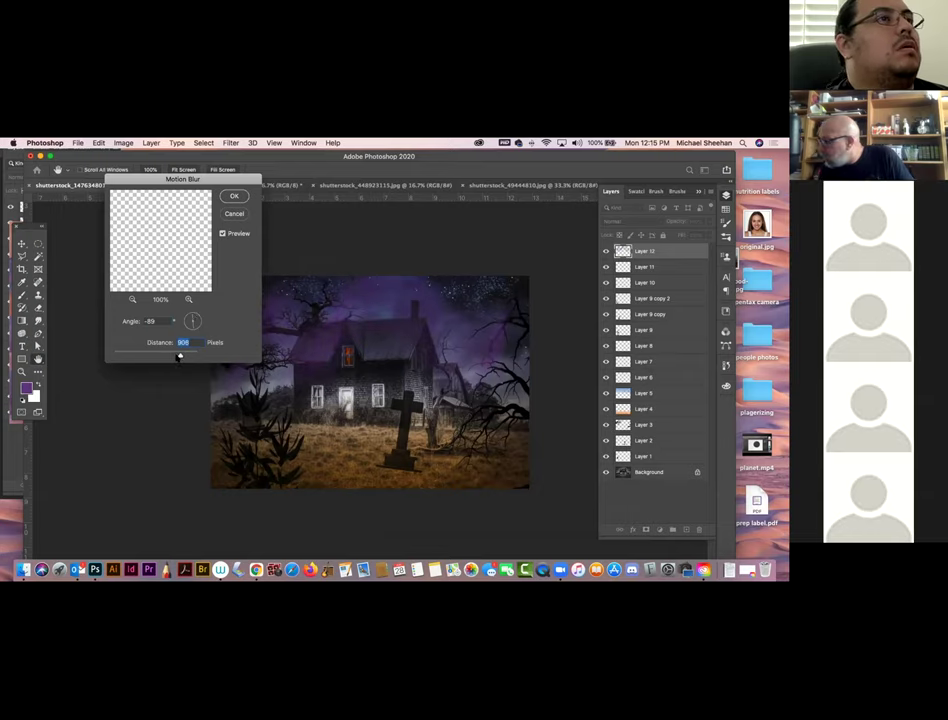
pyautogui.moveTo(171, 355); pyautogui.dragTo(173, 356)
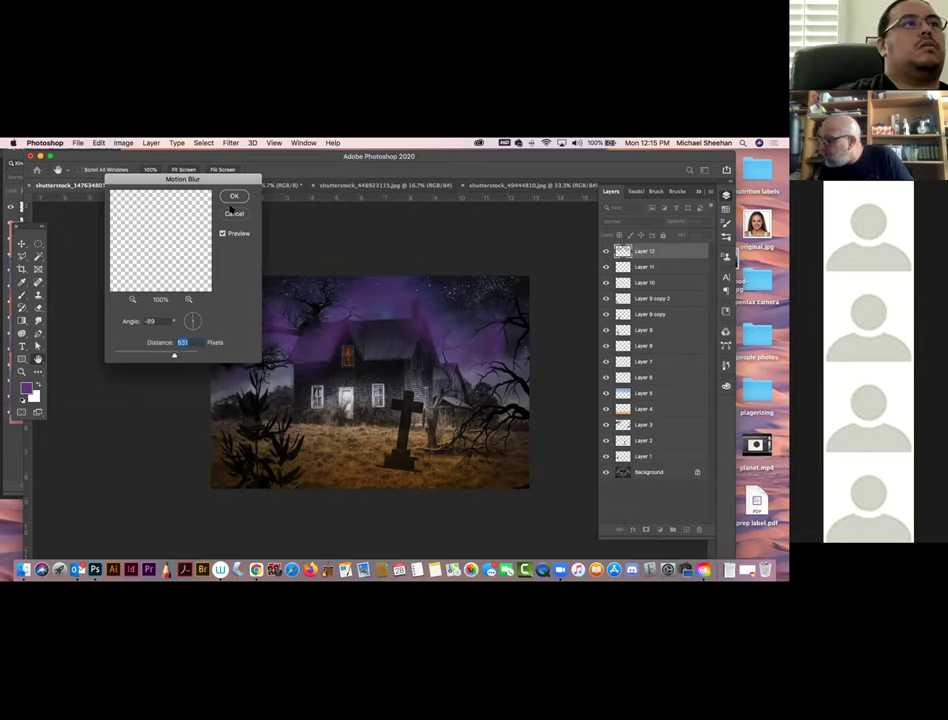
pyautogui.click(236, 213)
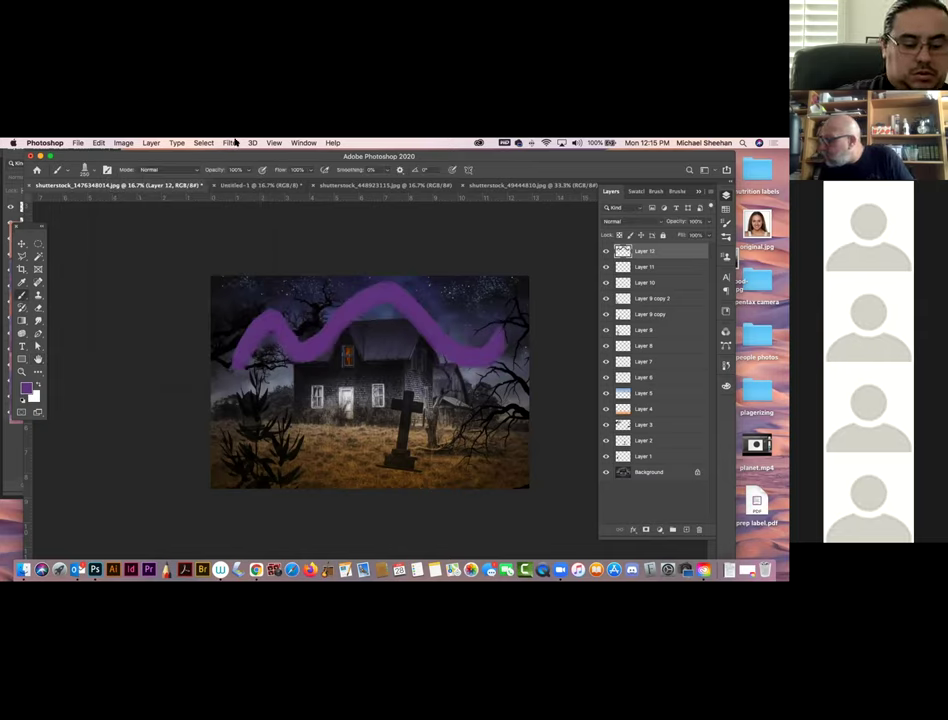
# - Apply a Motion Blur to the purple stroke on Layer 12 at a 70° angle and a distance of 563 pixels
pyautogui.click(231, 143)
pyautogui.click(231, 143)
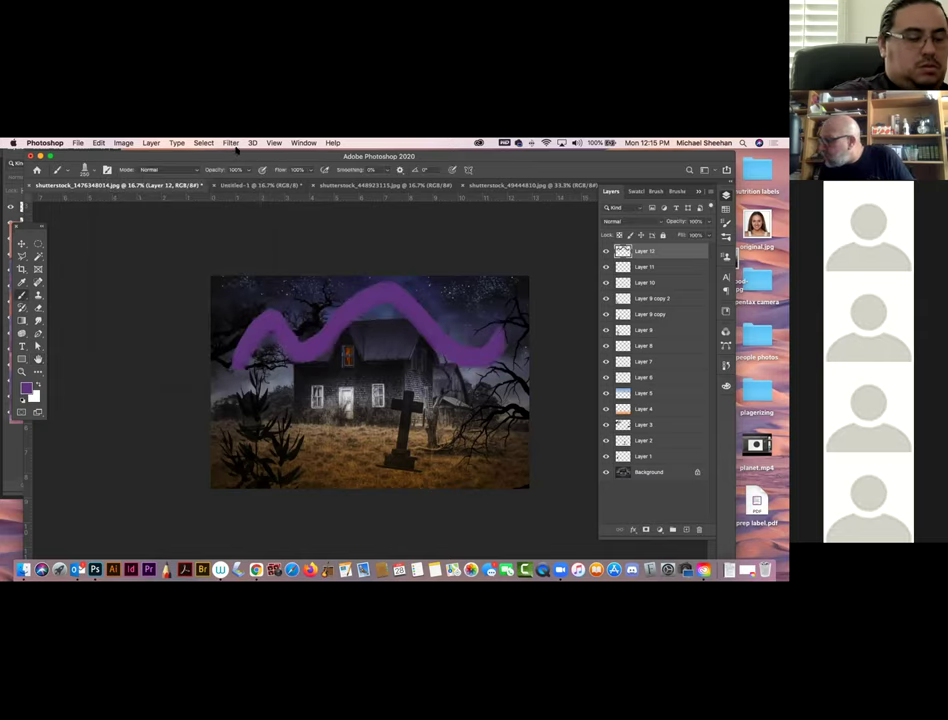
pyautogui.click(231, 143)
pyautogui.moveTo(246, 272)
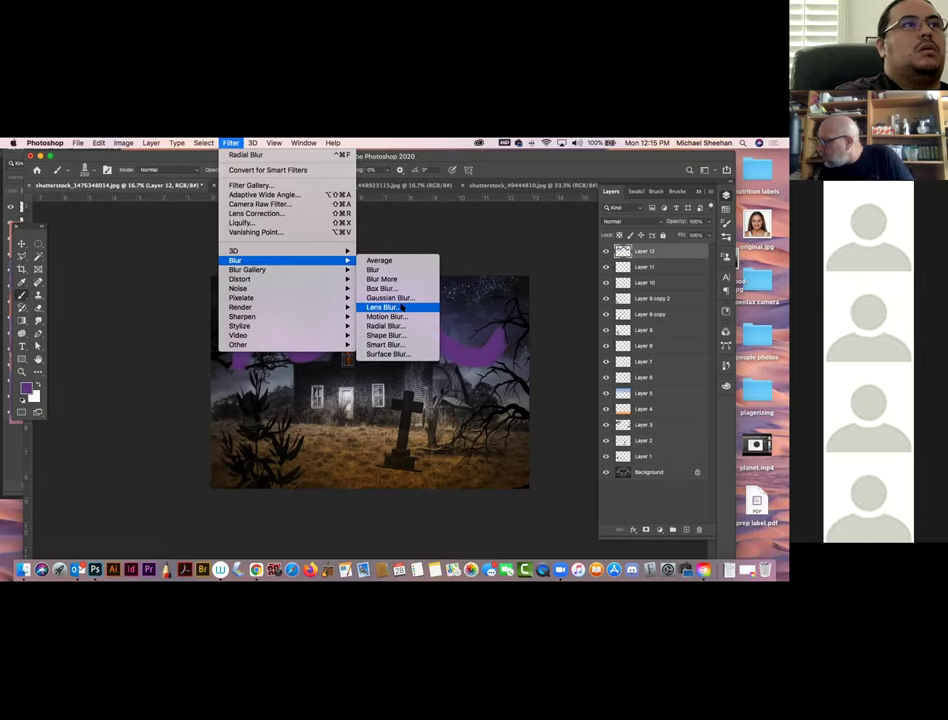
pyautogui.click(399, 318)
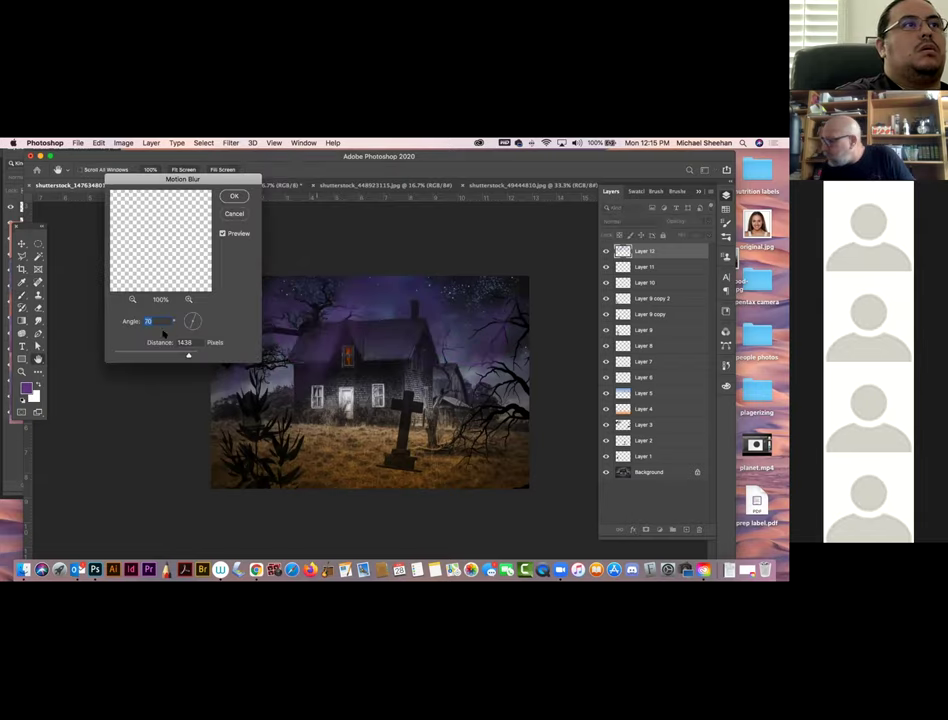
pyautogui.moveTo(189, 355); pyautogui.dragTo(174, 356)
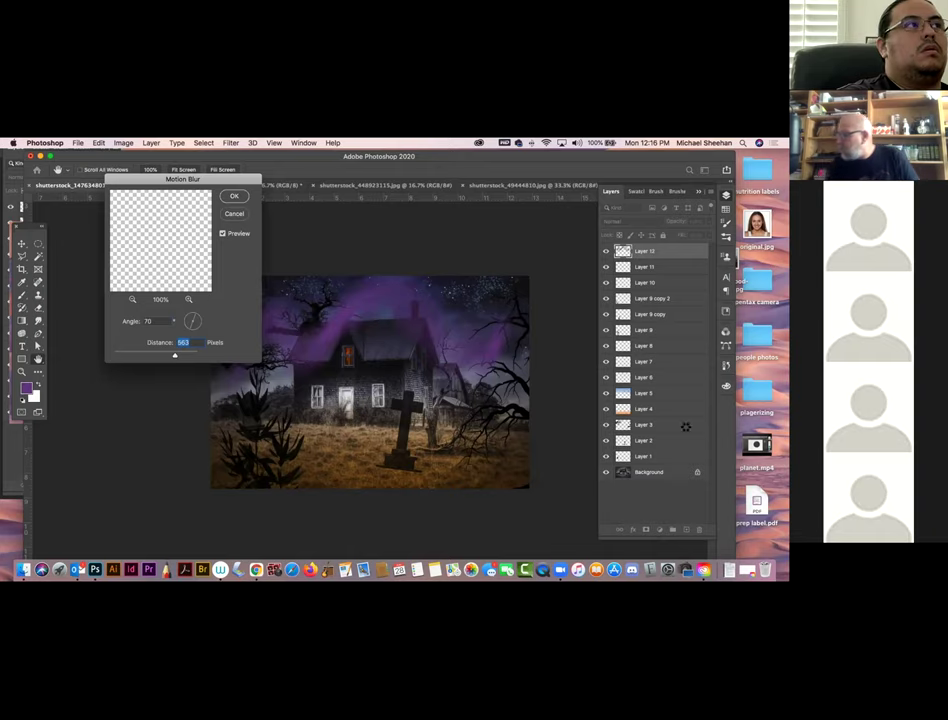
pyautogui.press('Return')
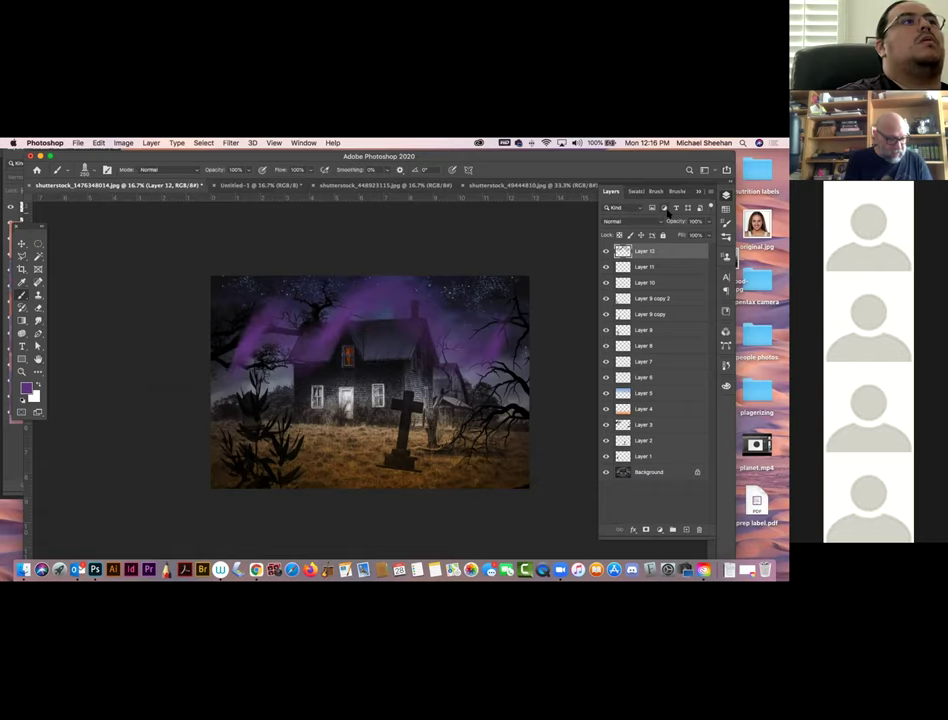
# - Try out successive blend modes on Layer 12, including Multiply, Color Dodge and Divide, and settle on Saturation
pyautogui.press('v')
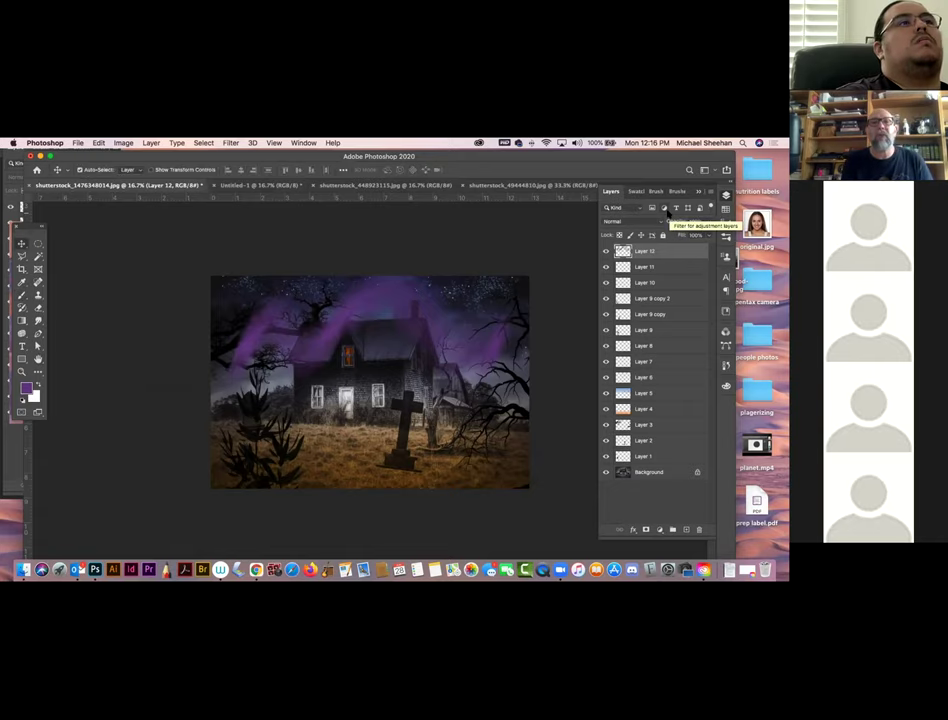
pyautogui.press('super+equal')
pyautogui.press('super+minus')
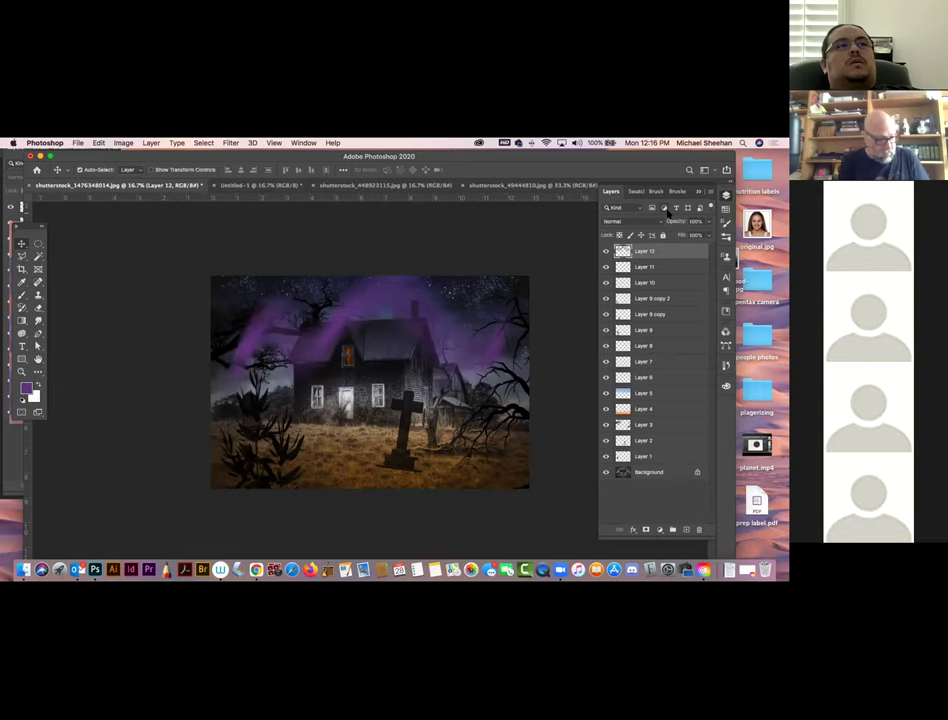
pyautogui.hotkey('shift', '+')
pyautogui.hotkey('shift', '+')
pyautogui.hotkey('shift', '+')
pyautogui.hotkey('shift', '+')
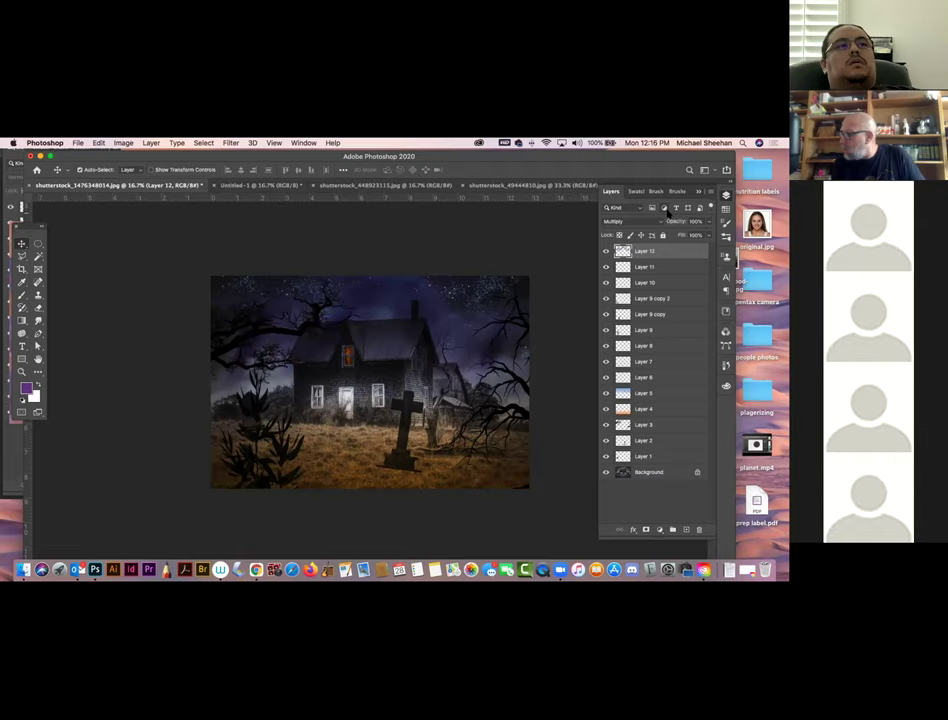
pyautogui.hotkey('shift', '+')
pyautogui.hotkey('shift', '+')
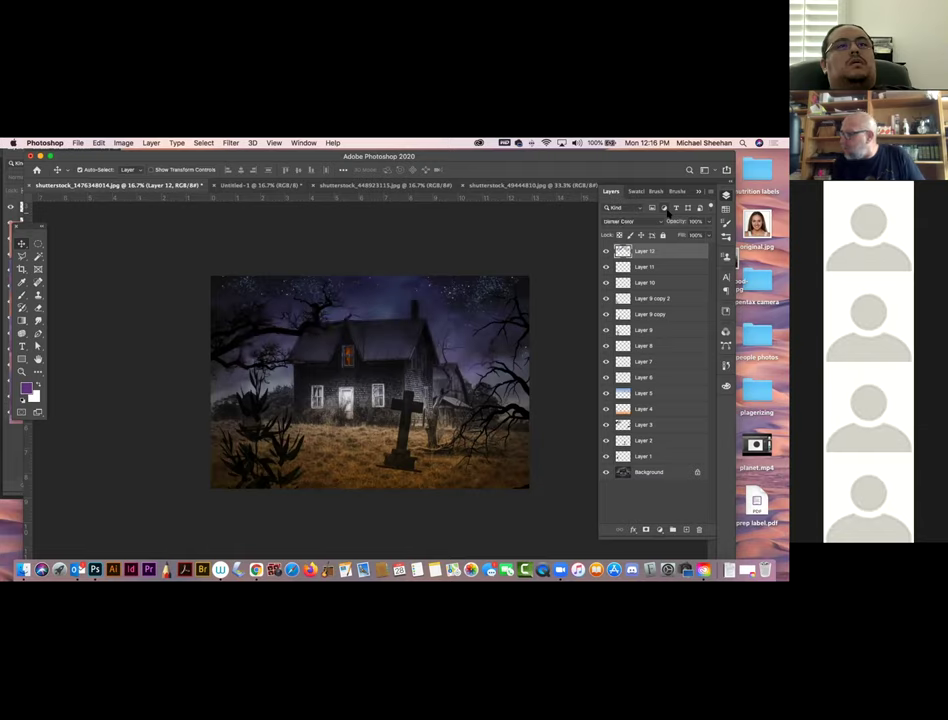
pyautogui.hotkey('shift', '+')
pyautogui.hotkey('shift', '+')
pyautogui.hotkey('shift', '+')
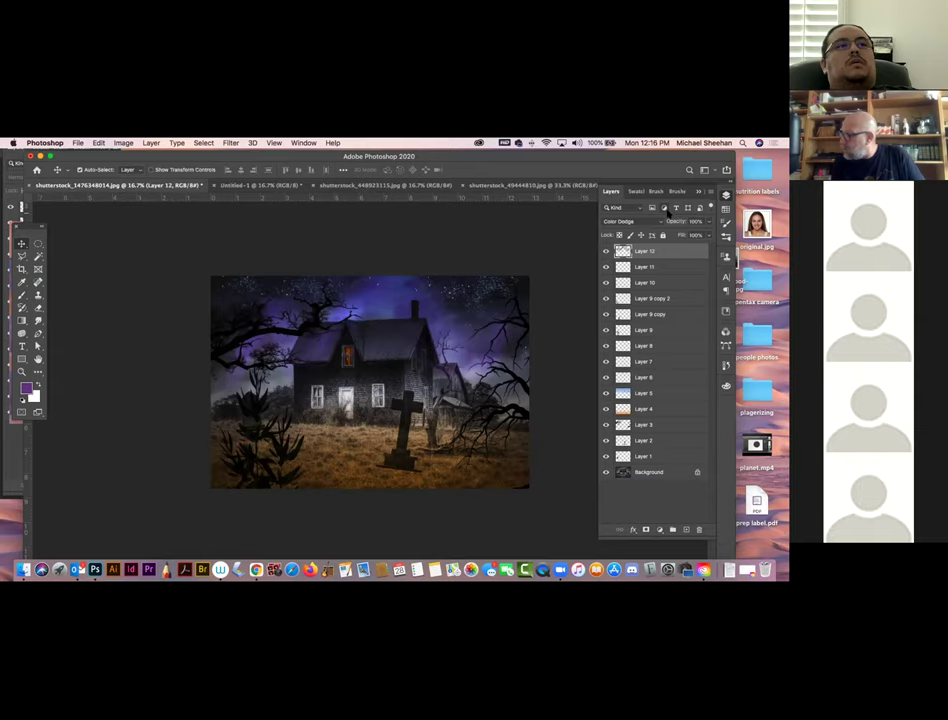
pyautogui.hotkey('shift', '+')
pyautogui.hotkey('shift', '+')
pyautogui.hotkey('shift', '+')
pyautogui.hotkey('shift', '+')
pyautogui.hotkey('shift', '+')
pyautogui.hotkey('shift', '+')
pyautogui.hotkey('shift', '+')
pyautogui.hotkey('shift', '+')
pyautogui.hotkey('shift', '+')
pyautogui.hotkey('shift', '+')
pyautogui.hotkey('shift', '+')
pyautogui.hotkey('shift', '+')
pyautogui.hotkey('shift', '+')
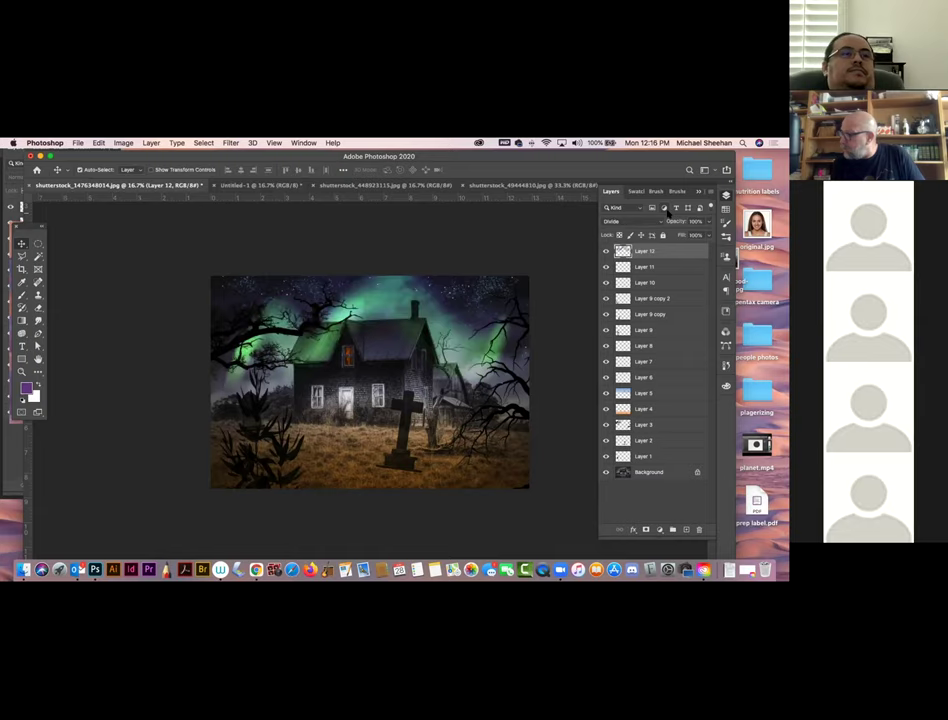
pyautogui.hotkey('shift', '+')
pyautogui.hotkey('shift', '+')
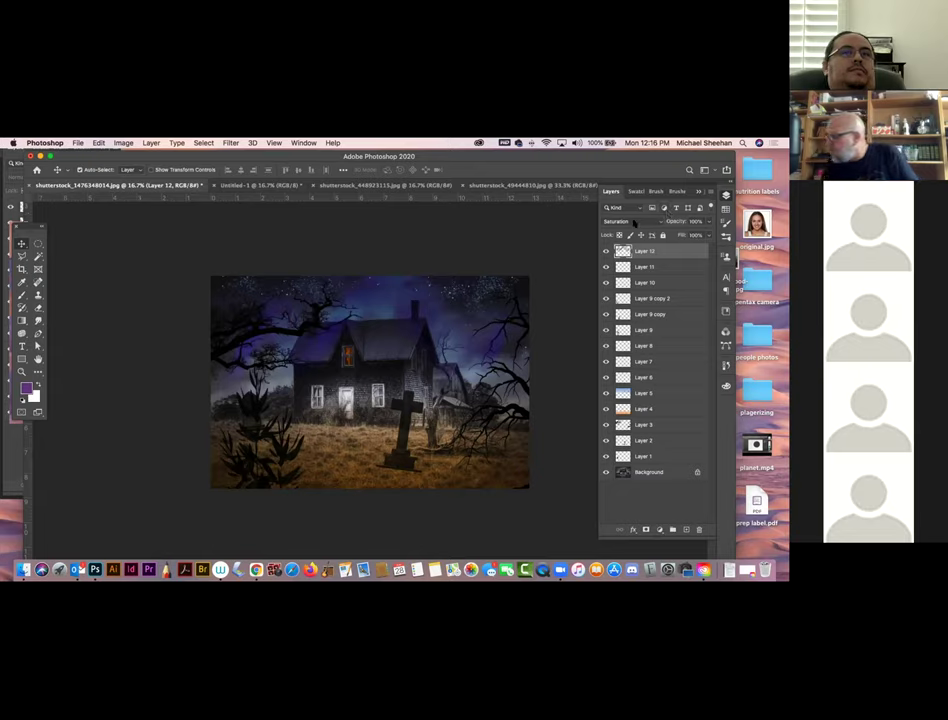
# - Deselect all layers, switch to the Untitled-1 document and minimize the Photoshop window
pyautogui.click(266, 214)
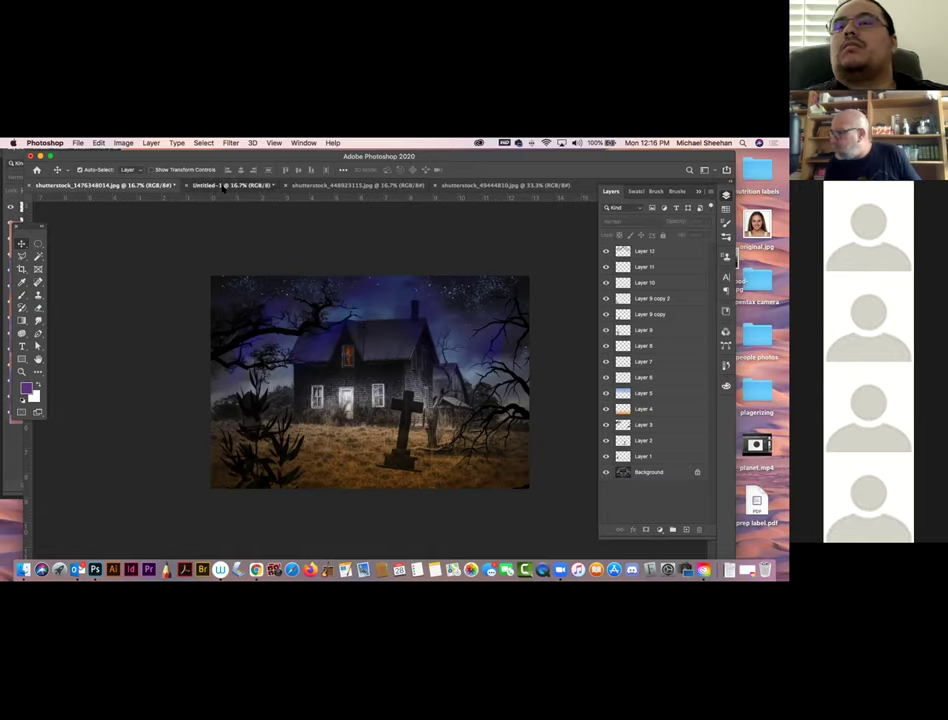
pyautogui.click(224, 187)
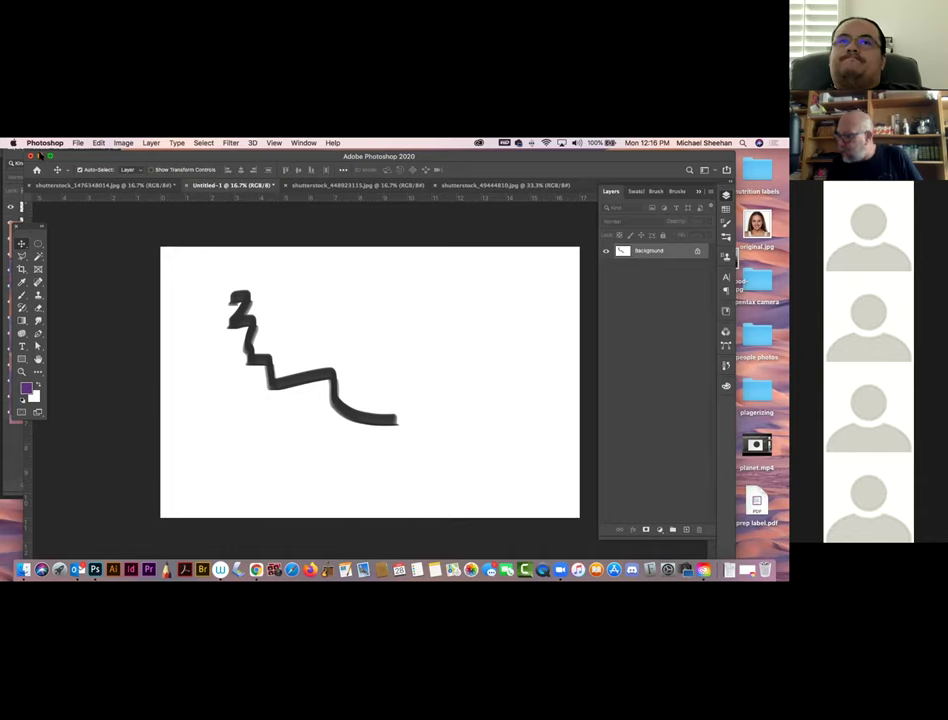
pyautogui.click(40, 156)
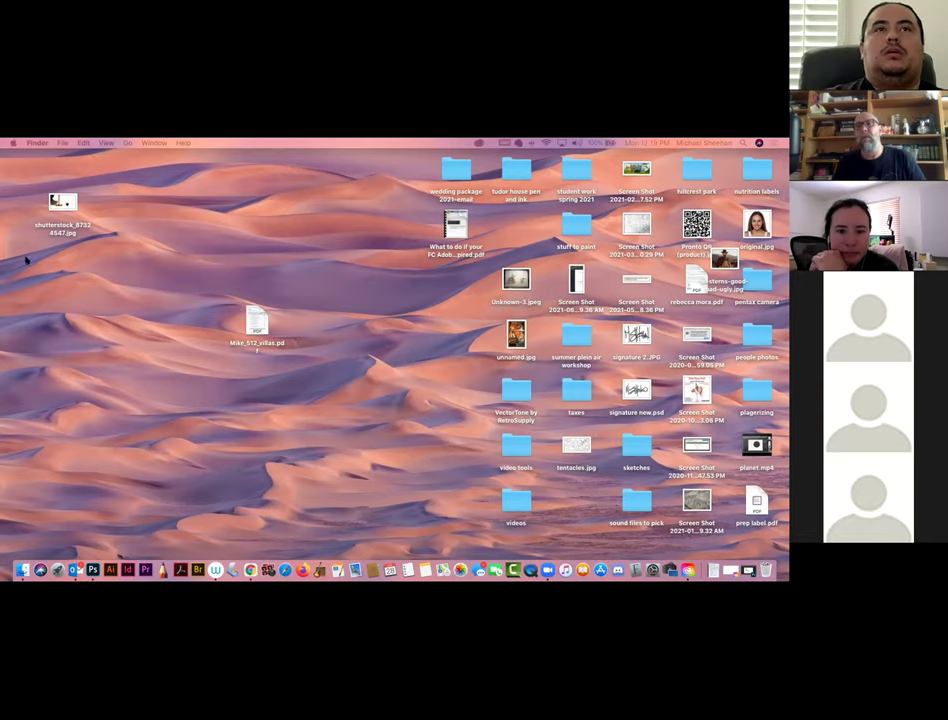
# - Switch to Chrome to view the True Grit Texture Supply page for The Rusty Nib for Photoshop
pyautogui.press('space')
pyautogui.press('space')
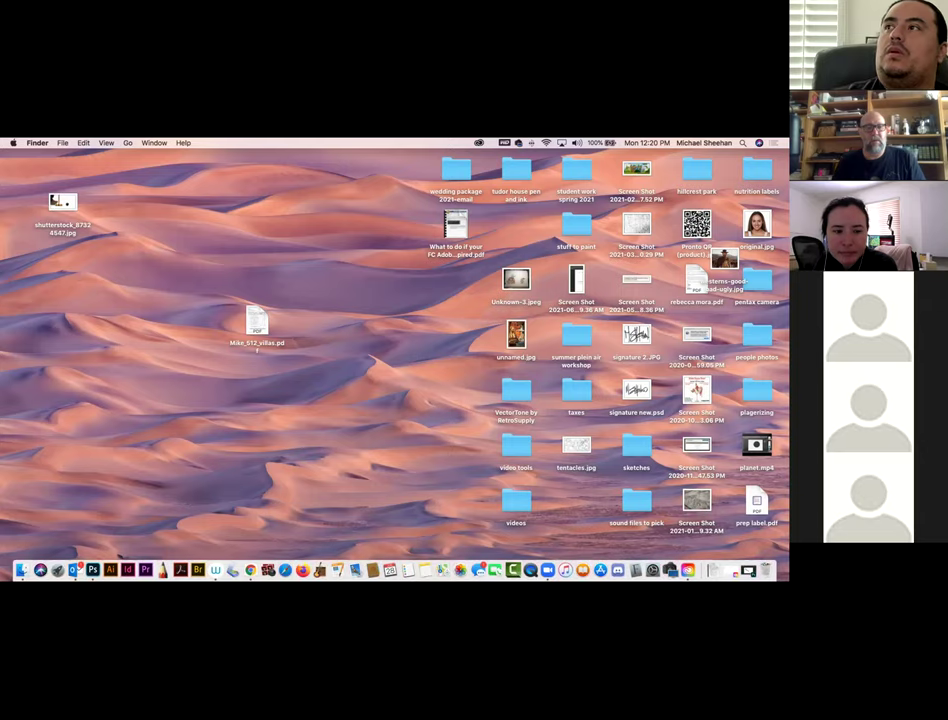
pyautogui.press('super+Tab')
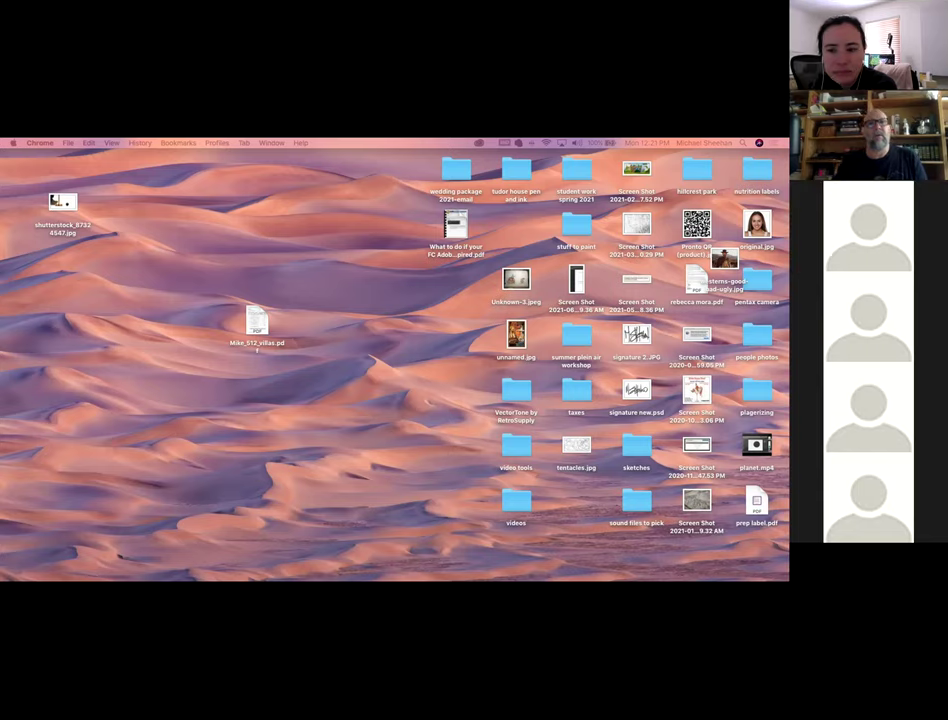
pyautogui.press('super+Tab')
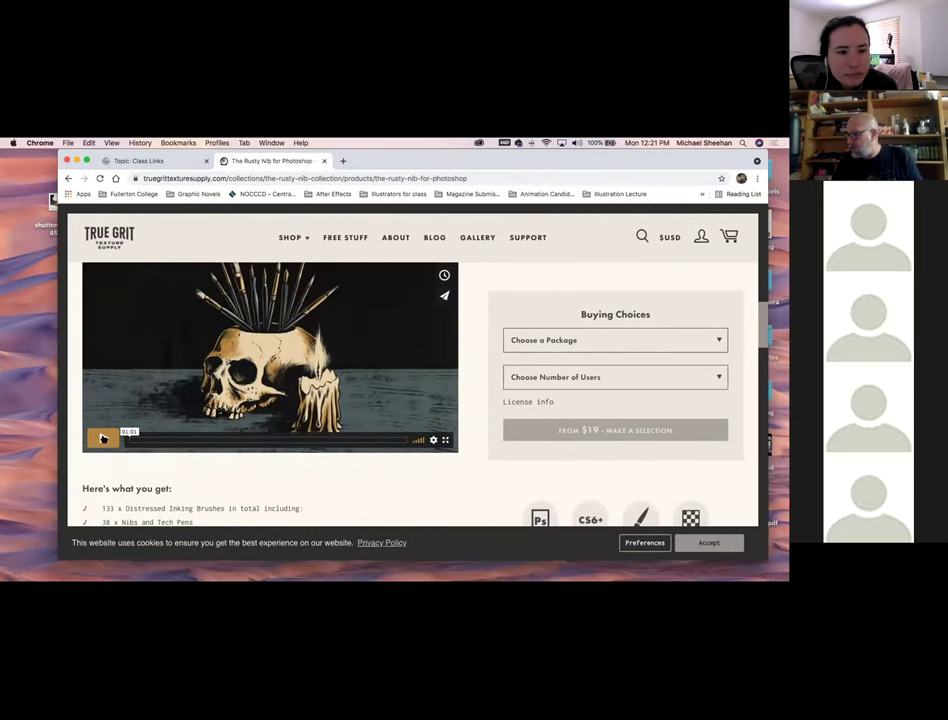
# - Play the Rusty Nib product video and skip ahead through it to near the end
pyautogui.click(101, 438)
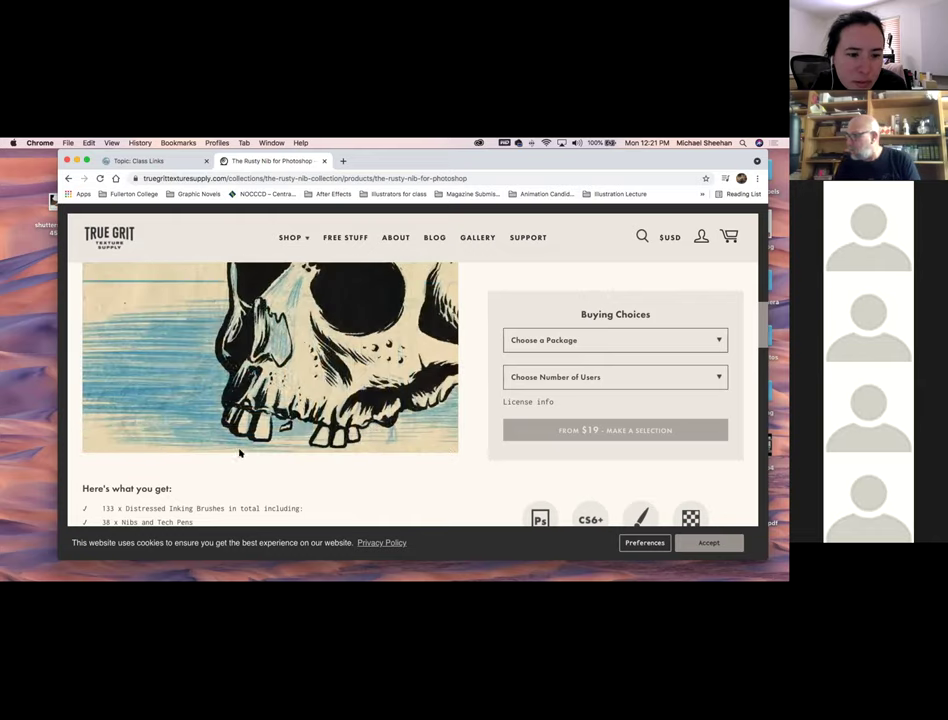
pyautogui.moveTo(240, 449)
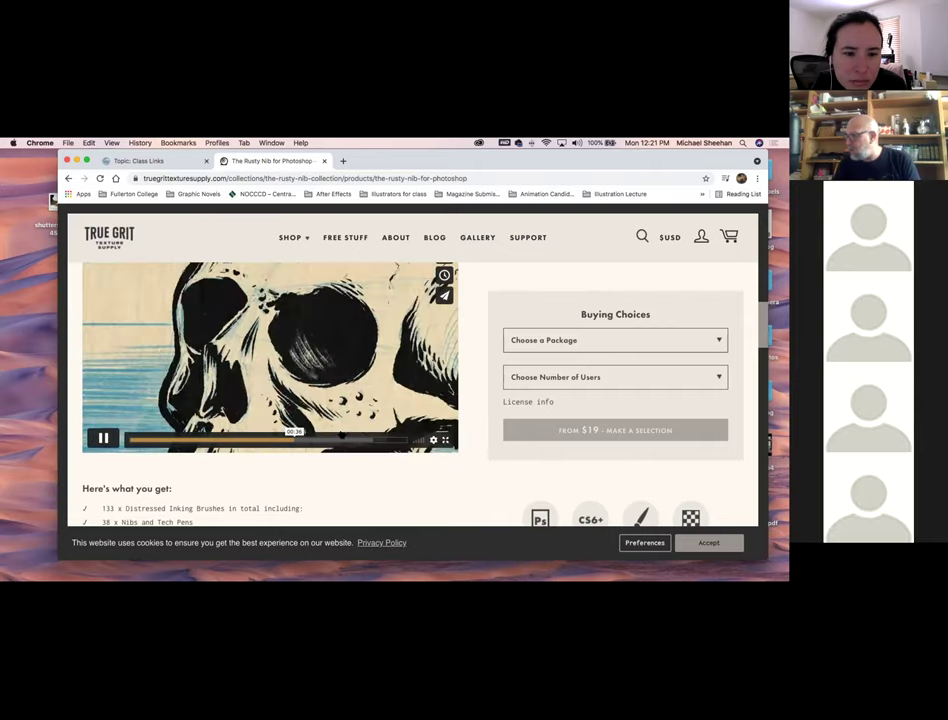
pyautogui.click(298, 440)
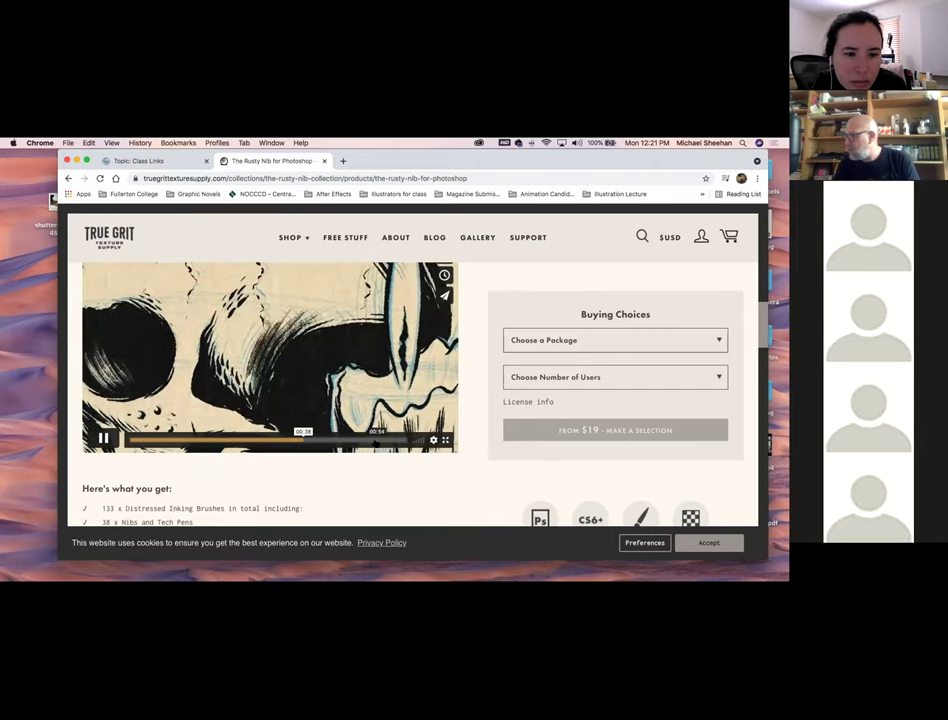
pyautogui.click(370, 441)
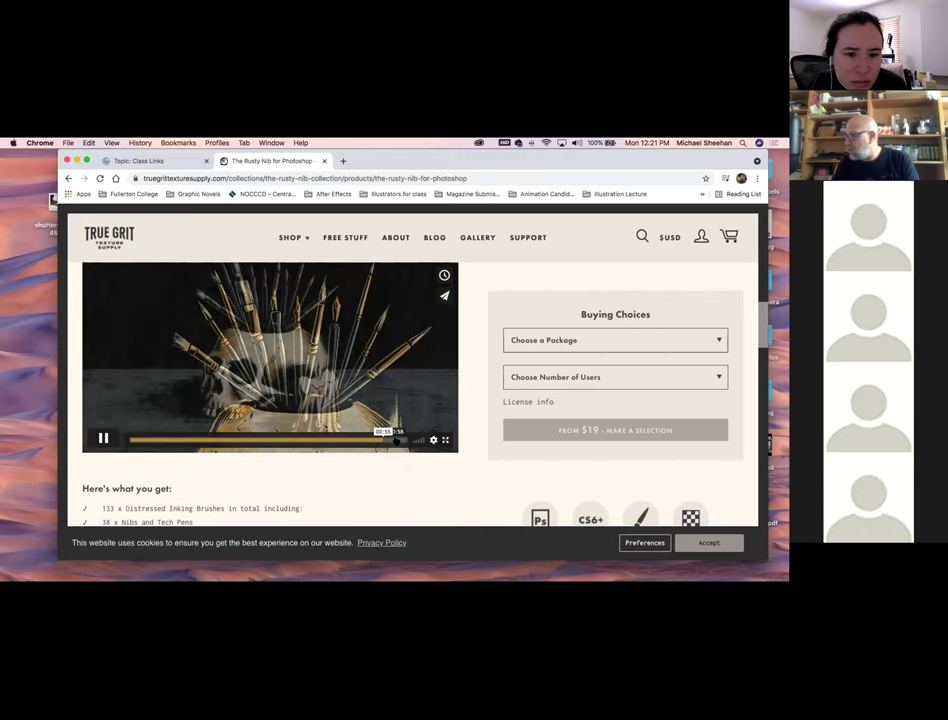
# - Search Google for "grut brushes" and open the GrutBrushes website
pyautogui.click(279, 178)
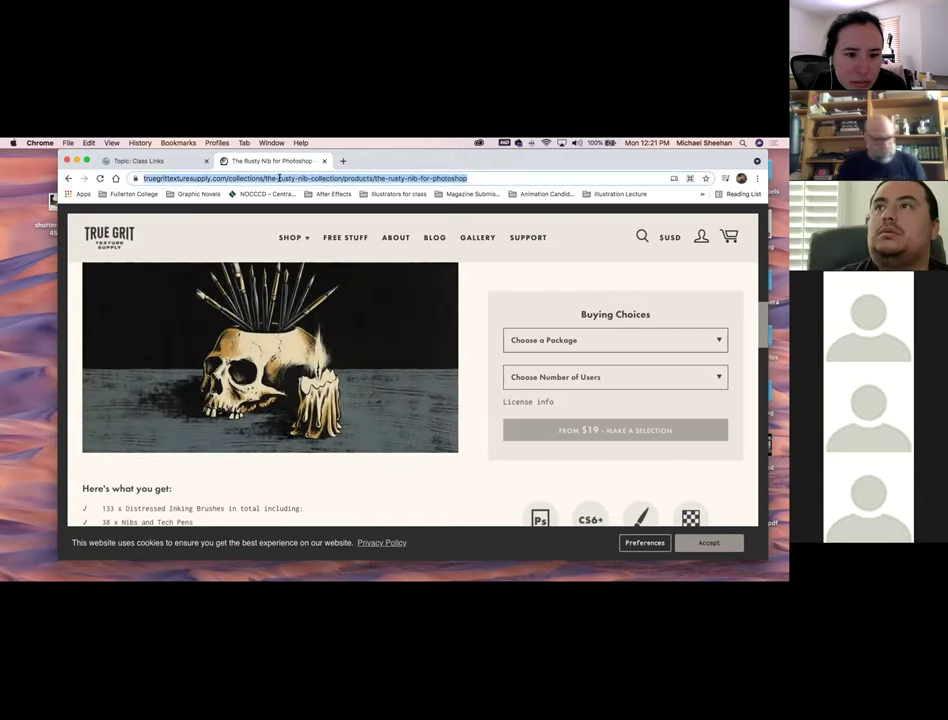
pyautogui.write('gru')
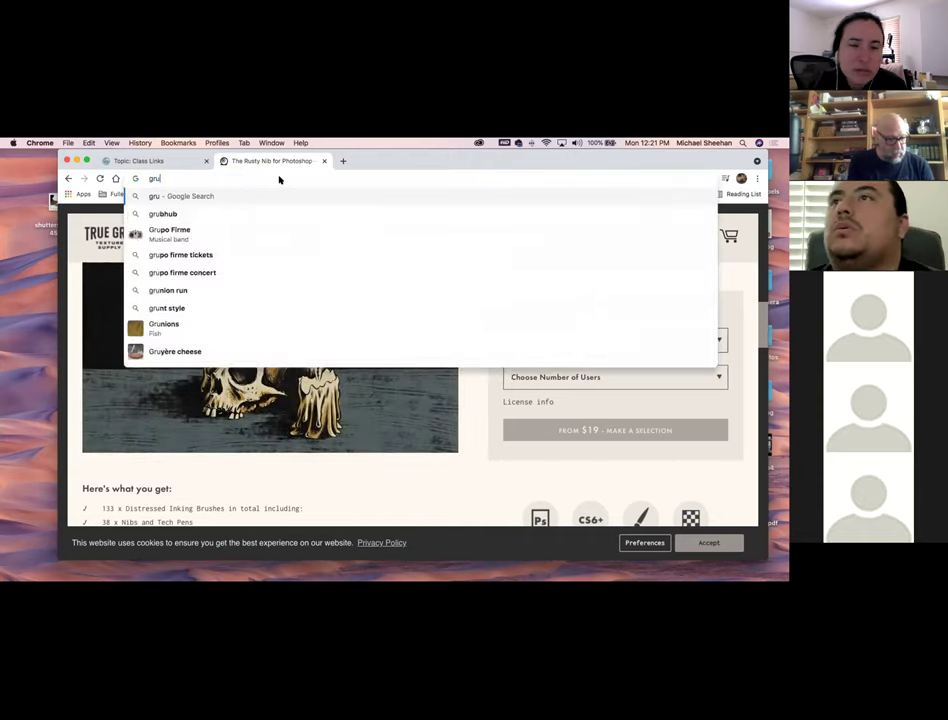
pyautogui.write('t brushes')
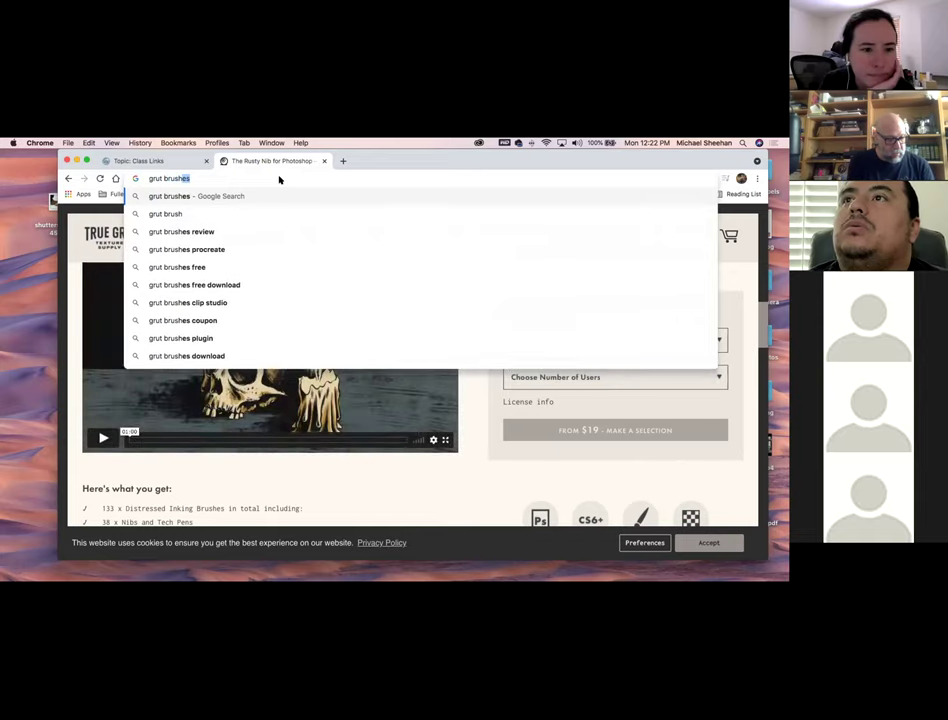
pyautogui.press('Return')
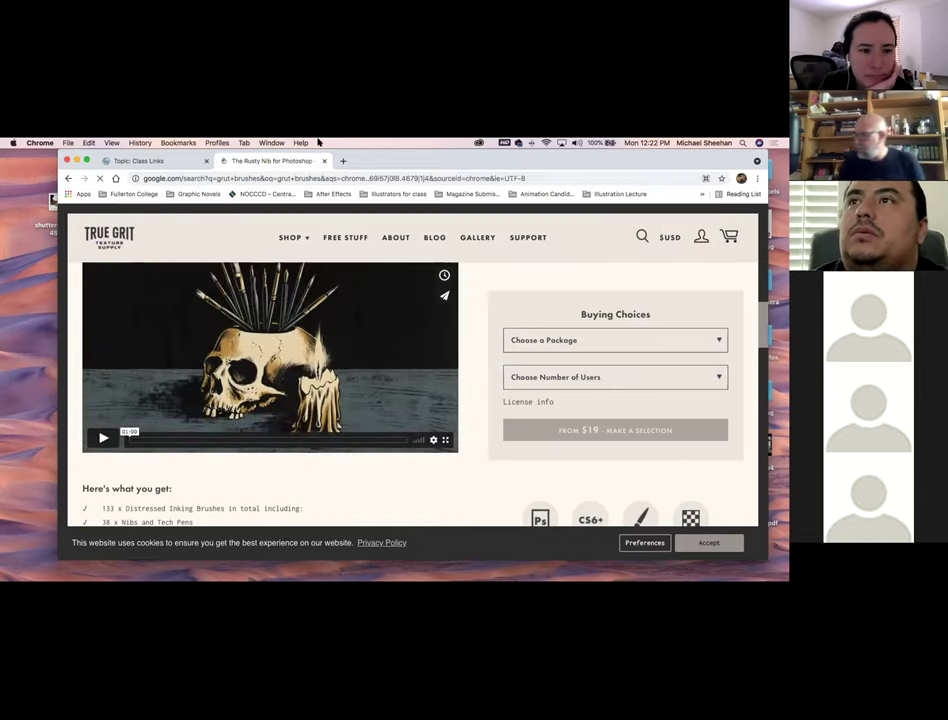
pyautogui.click(150, 286)
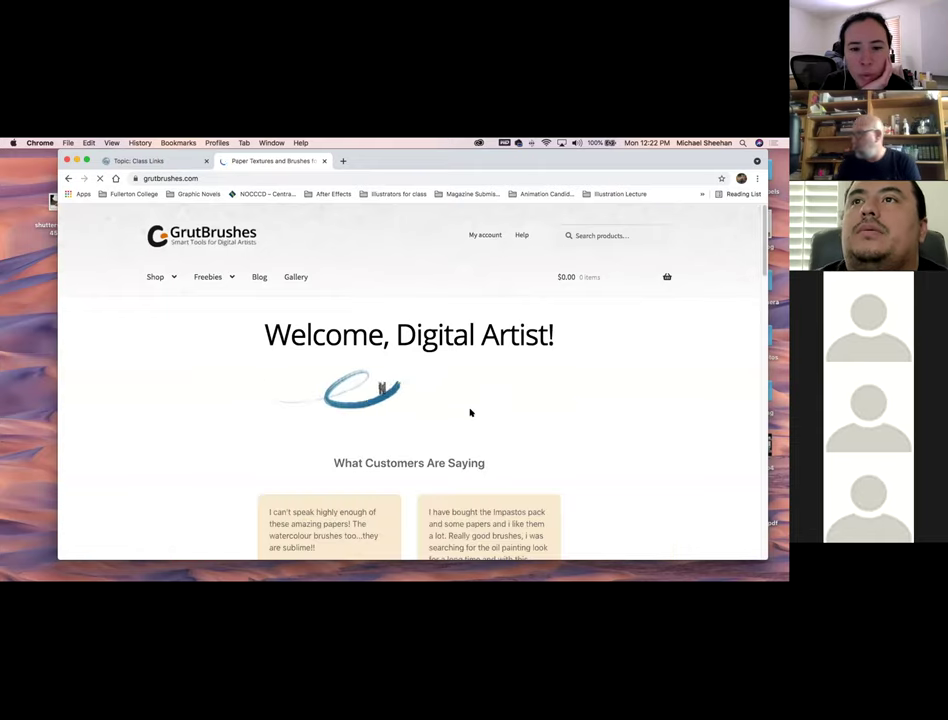
# - Look over the product categories on the GrutBrushes home page and hide the browser window to show the desktop
pyautogui.scroll(-10, 470, 412)
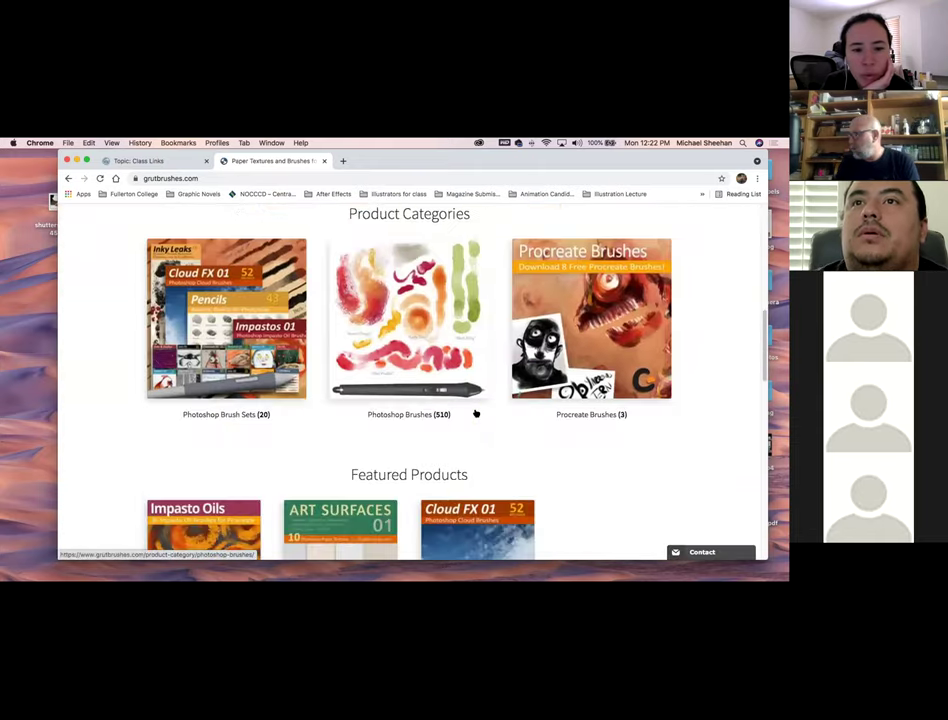
pyautogui.scroll(10, 476, 413)
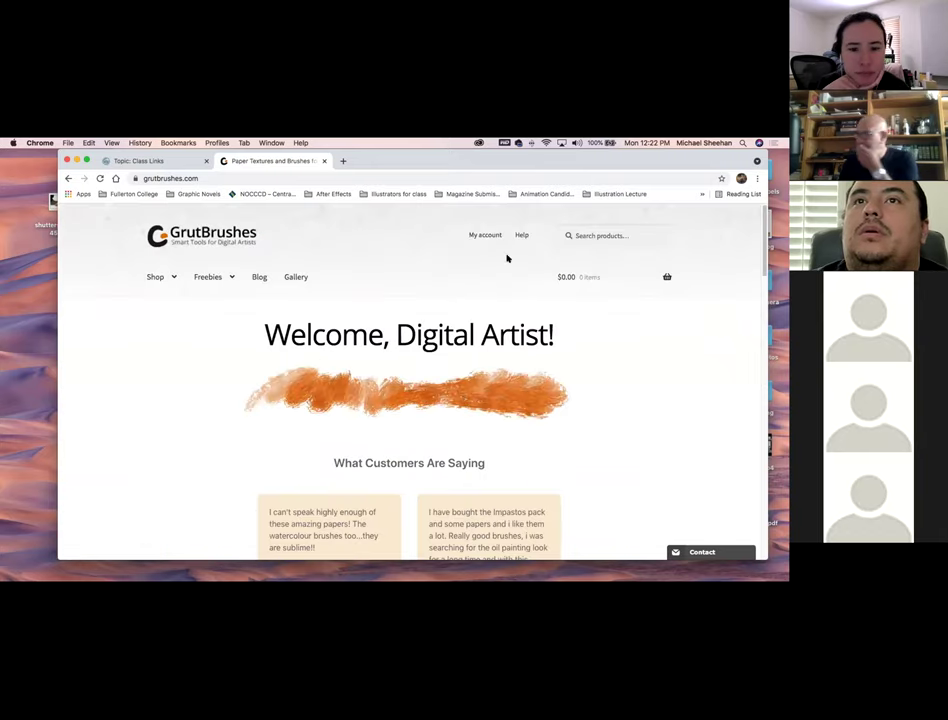
pyautogui.moveTo(553, 167); pyautogui.dragTo(535, 168)
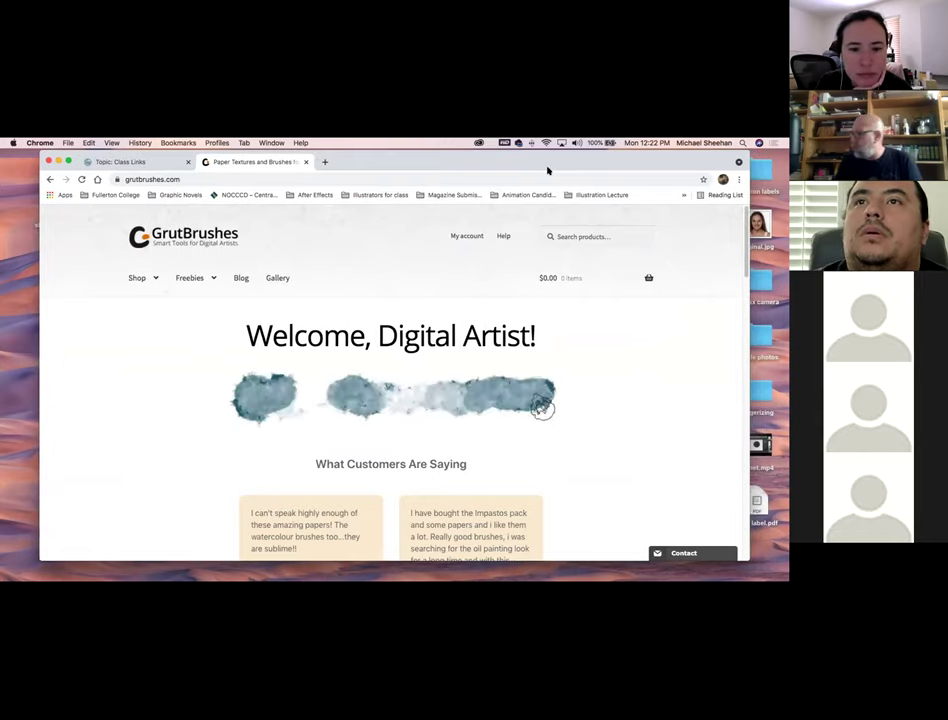
pyautogui.press('super+alt+h')
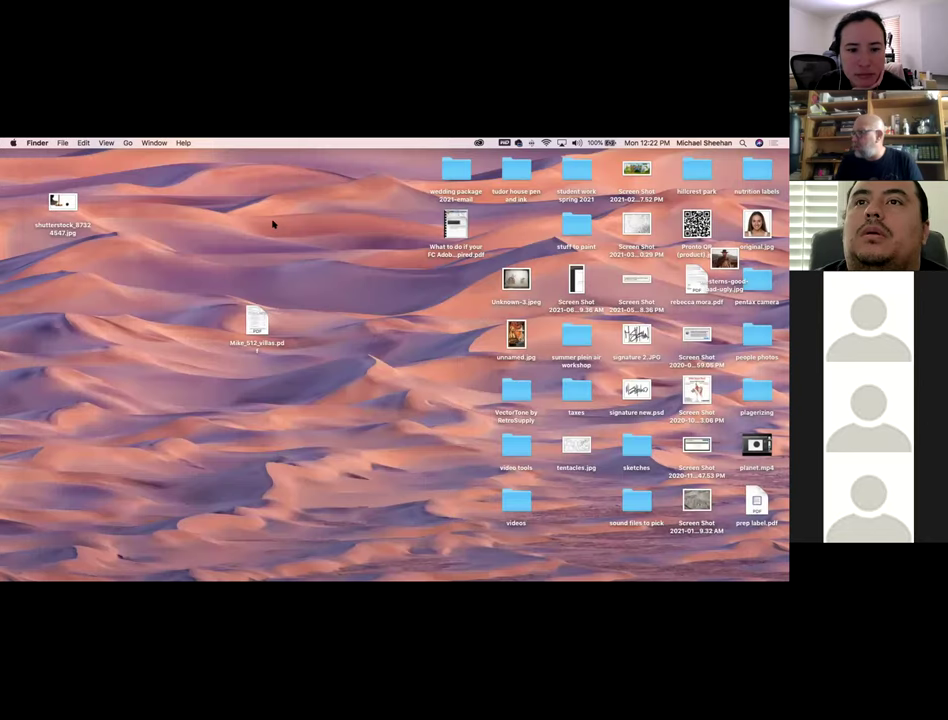